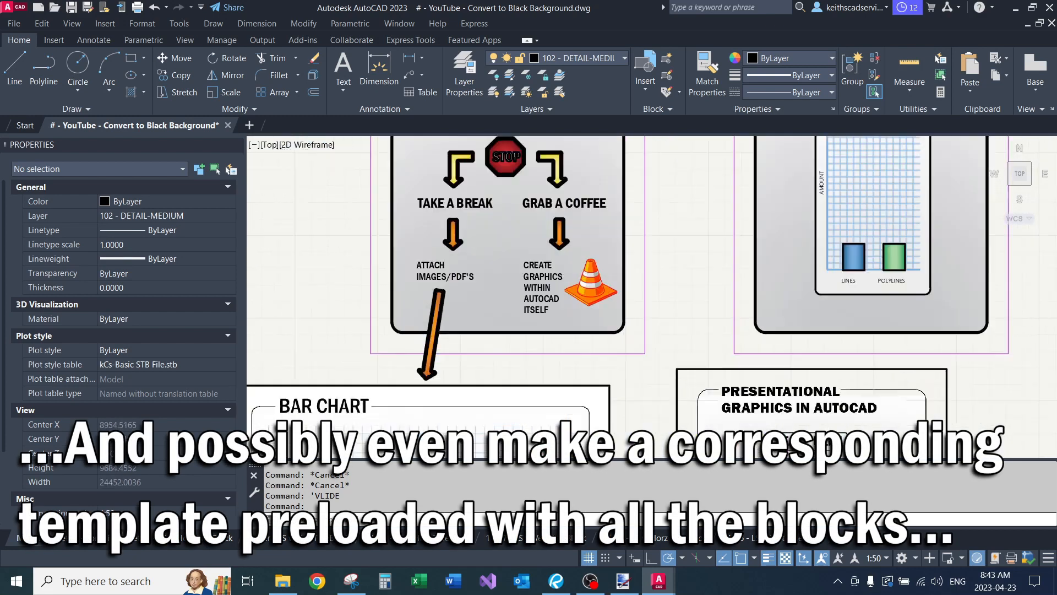
- Look over the flowchart sheet, fake 3D lettering, perspective houses, shadow-text samples and annotated column detail in model space
scroll(591, 288, up, 2)
scroll(603, 259, down, 2)
scroll(646, 297, down, 2)
middle_drag(637, 377, 624, 285)
middle_drag(404, 197, 498, 343)
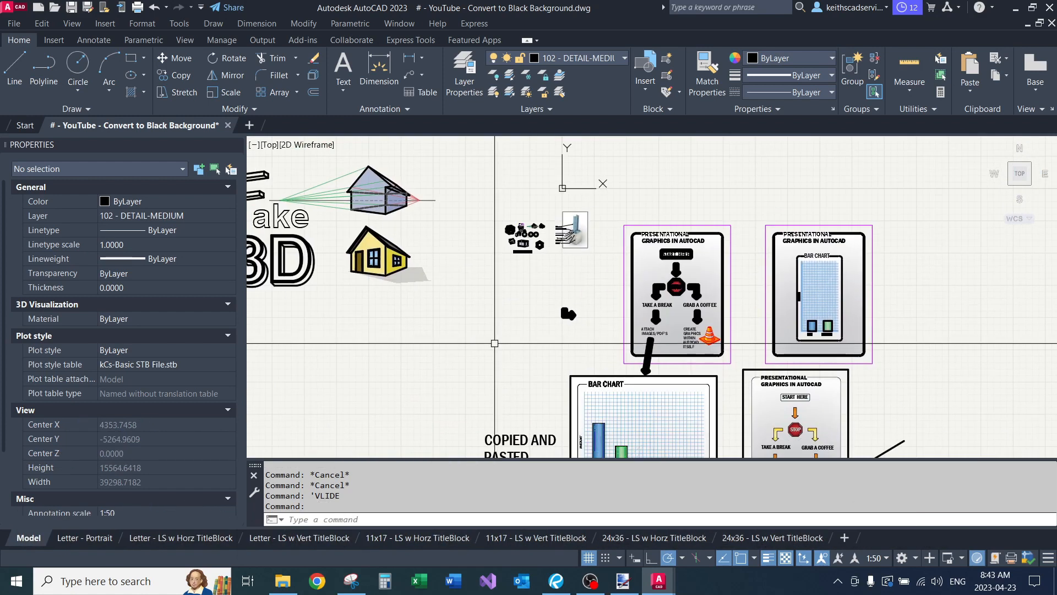
middle_drag(404, 316, 566, 371)
scroll(489, 309, up, 4)
middle_drag(487, 278, 536, 330)
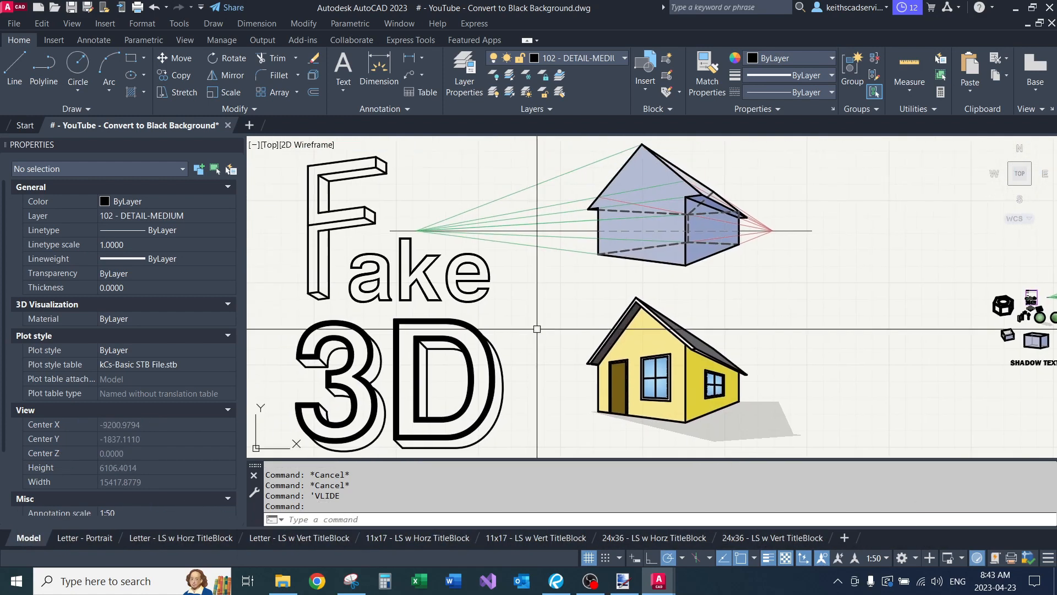
middle_drag(734, 323, 562, 327)
scroll(556, 329, up, 2)
scroll(552, 335, up, 2)
scroll(552, 335, down, 2)
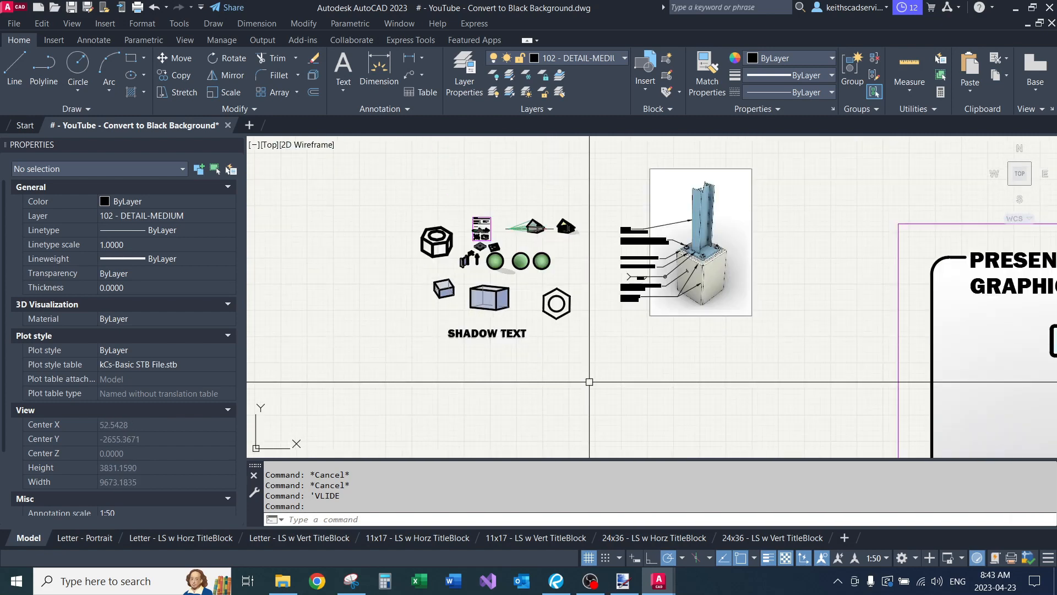
scroll(592, 385, down, 1)
scroll(661, 322, up, 3)
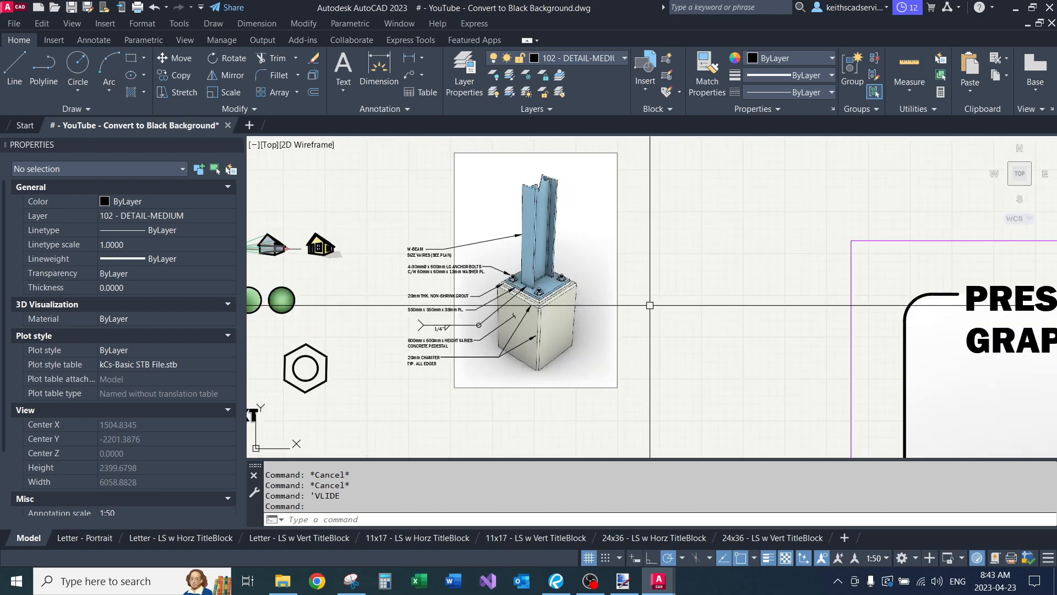
- Examine the copied-and-pasted bar chart and the xref'd bar chart below the presentation sheets
scroll(661, 318, down, 4)
middle_drag(677, 403, 538, 241)
scroll(537, 240, down, 4)
middle_drag(555, 358, 525, 229)
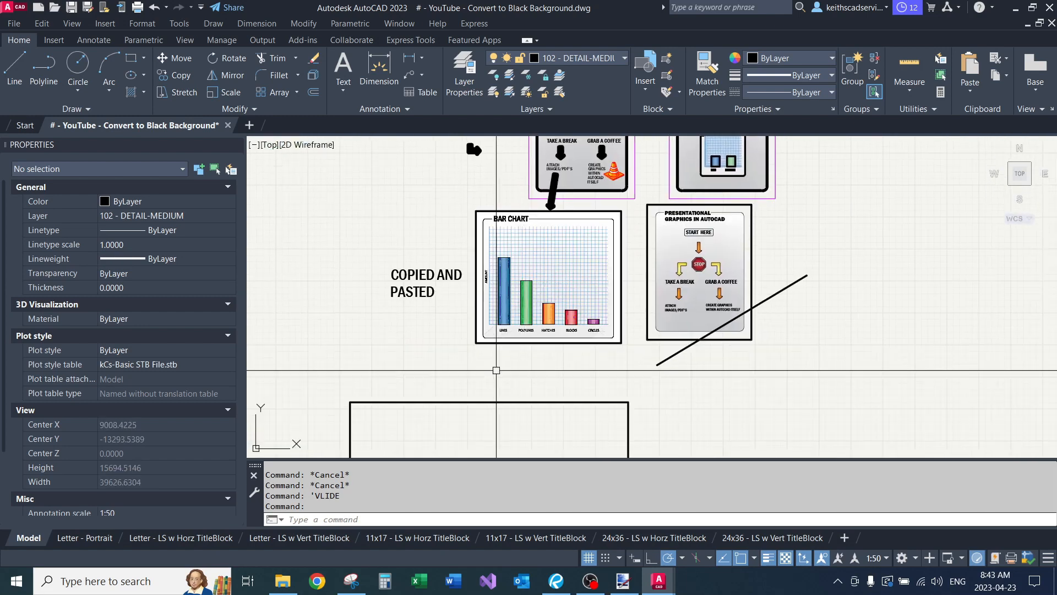
middle_drag(495, 388, 540, 233)
middle_drag(550, 321, 539, 222)
middle_drag(512, 357, 513, 305)
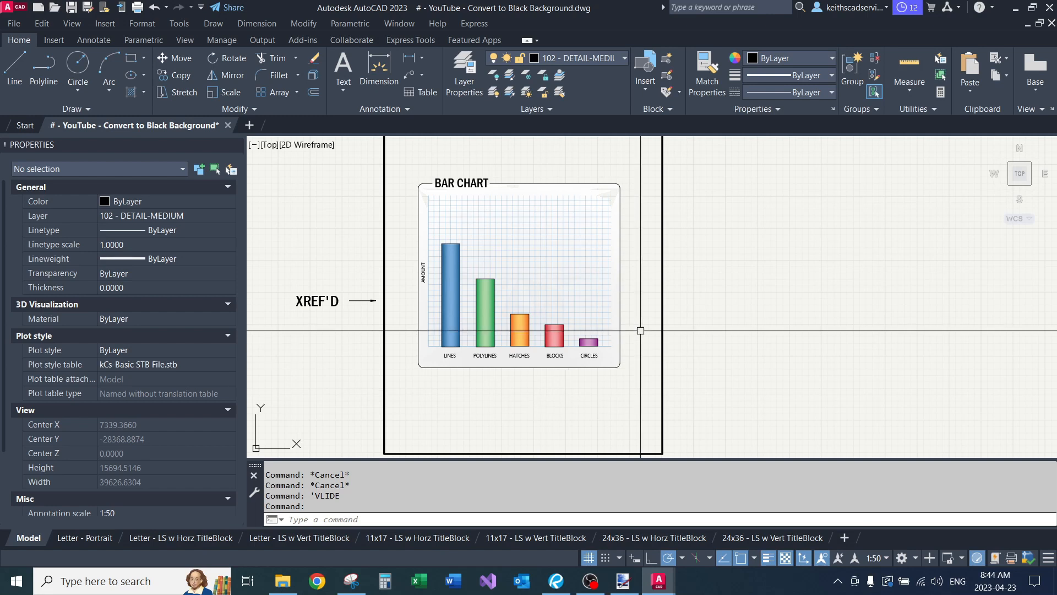
middle_drag(661, 261, 583, 359)
middle_drag(630, 266, 559, 413)
scroll(560, 413, down, 2)
middle_drag(579, 336, 566, 401)
scroll(515, 348, up, 2)
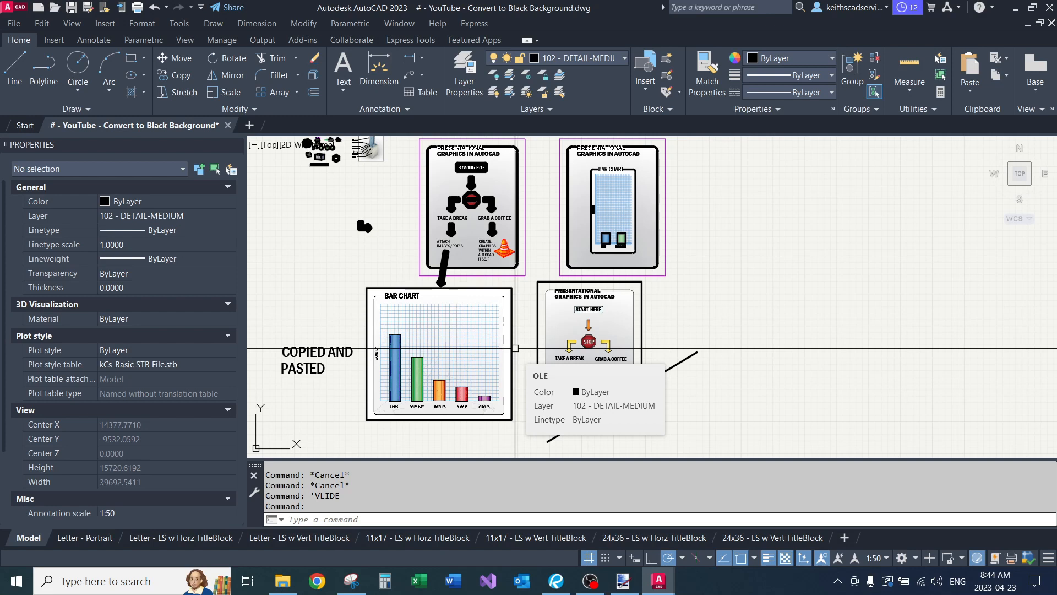
- View the database graph code in the Visual LISP editor and return to the AutoCAD drawing
mouse_move(658, 581)
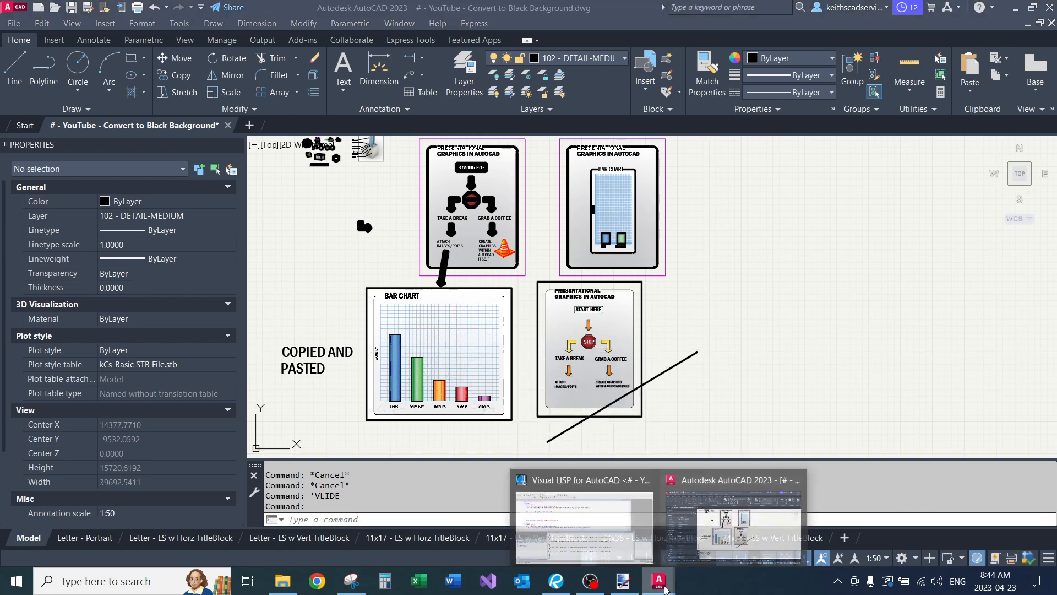
click(594, 514)
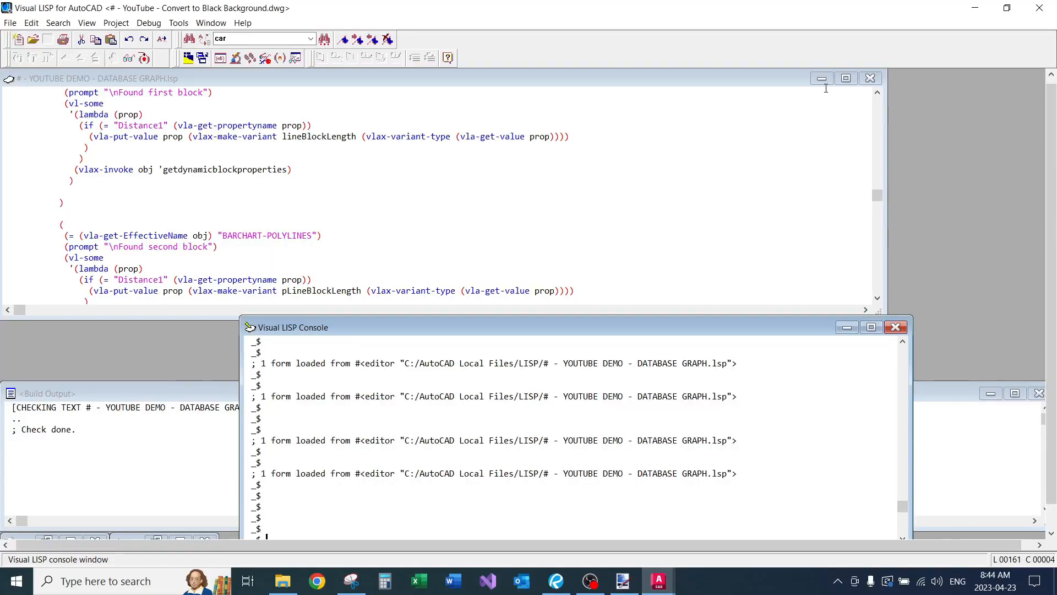
mouse_move(672, 572)
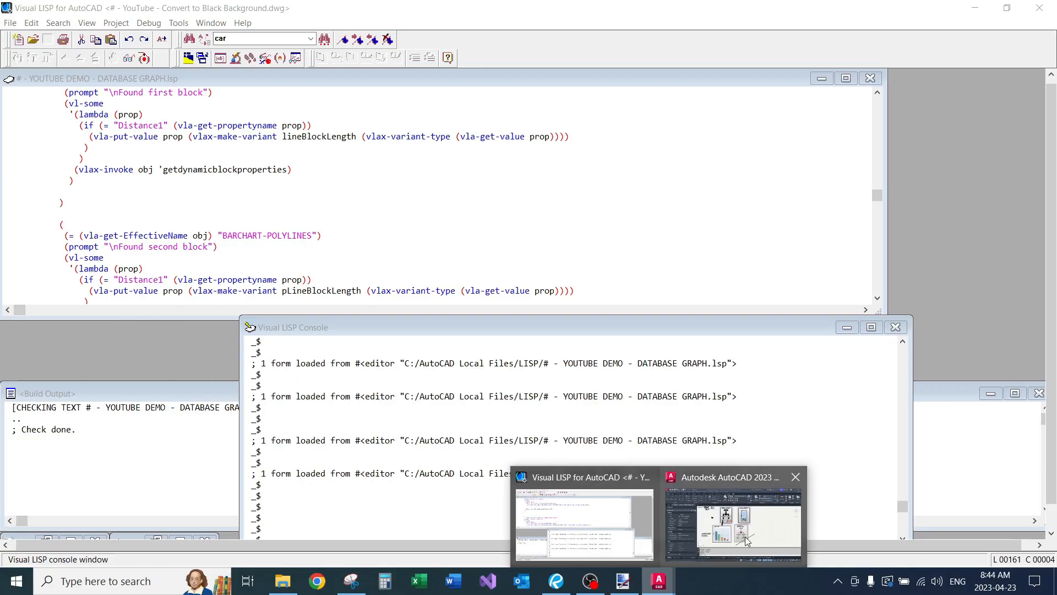
click(735, 515)
- Inspect the bar chart sheet with the lines and polylines bars and the flowchart sheet beside it
middle_drag(729, 239, 731, 247)
scroll(731, 247, up, 4)
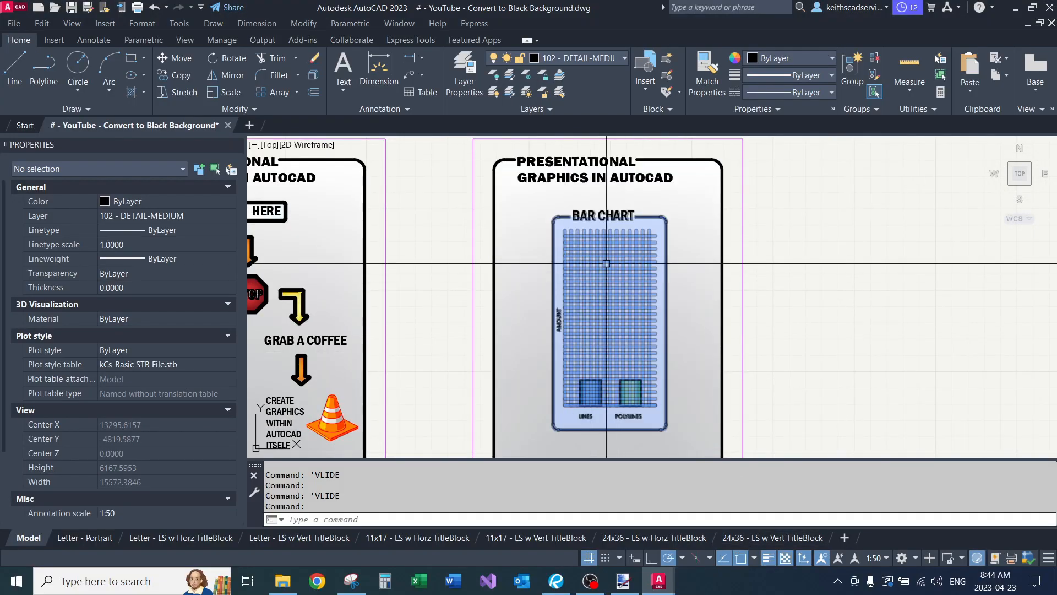
scroll(614, 263, down, 4)
mouse_move(534, 363)
middle_down()
mouse_move(604, 219)
mouse_move(645, 363)
middle_up()
middle_drag(515, 264, 527, 321)
scroll(526, 321, up, 2)
middle_drag(523, 361, 450, 302)
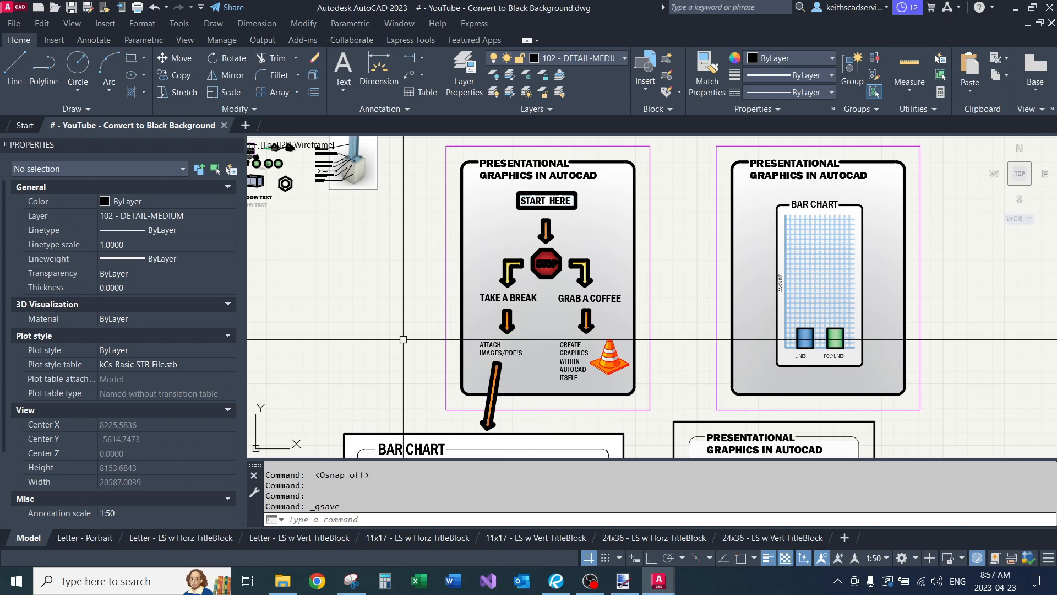
- Move the START HERE text and its box off the flowchart sheet into the empty space to its left
scroll(545, 187, up, 6)
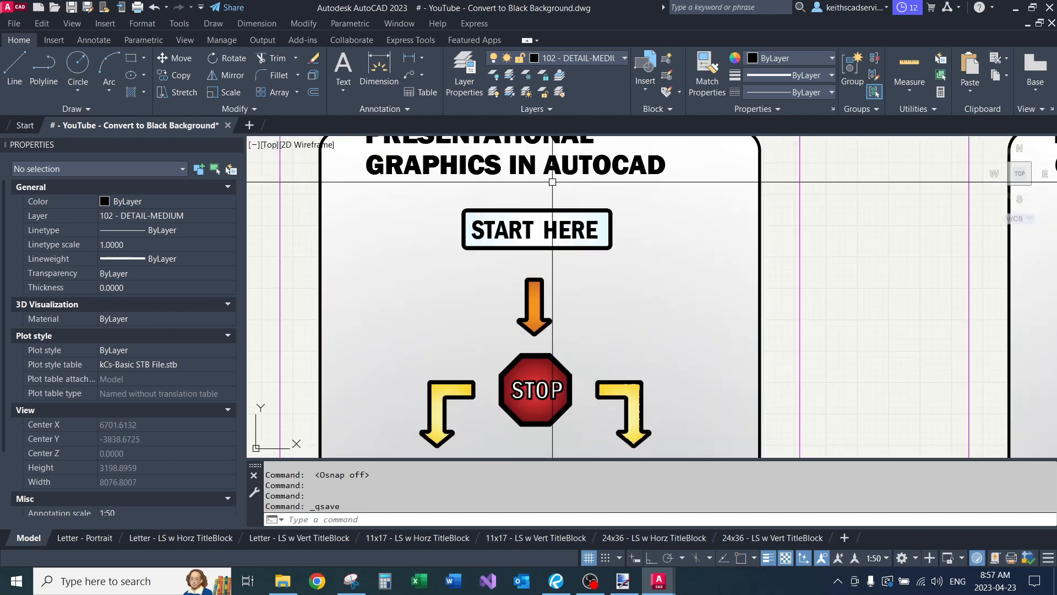
click(504, 218)
click(509, 231)
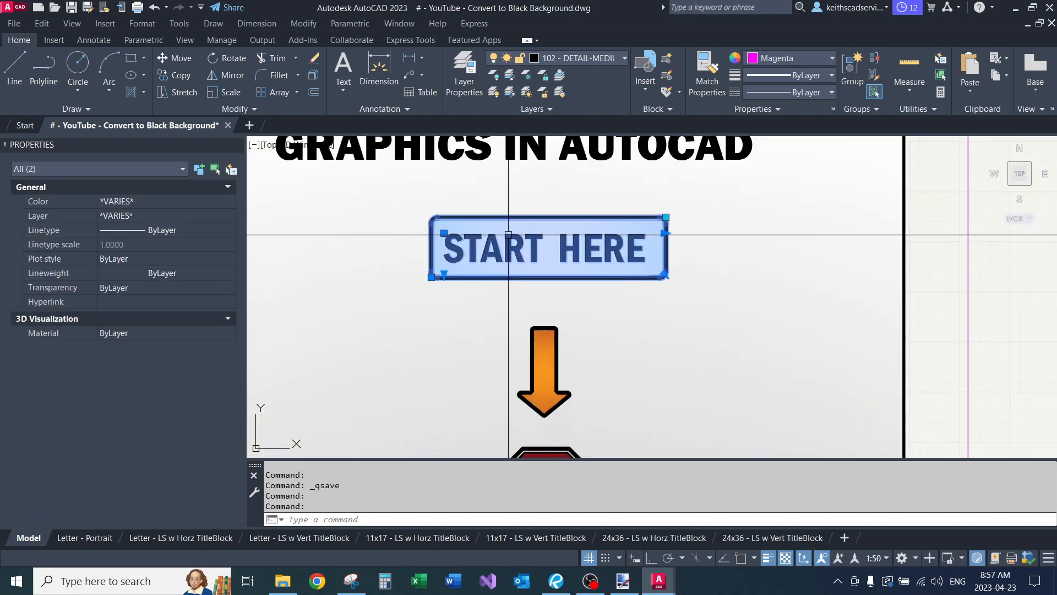
key(space)
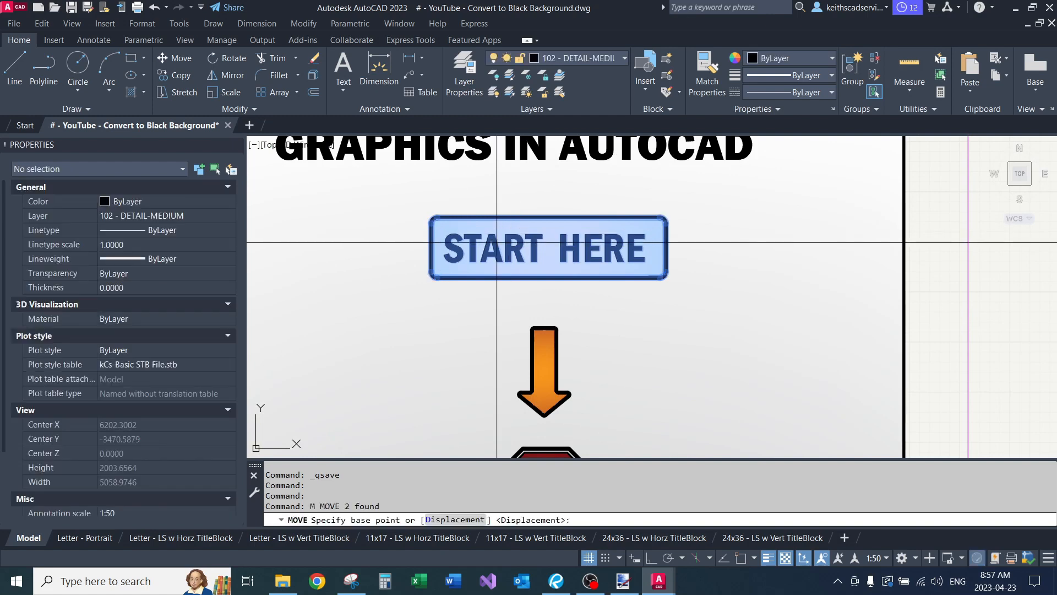
click(497, 225)
scroll(488, 212, down, 4)
middle_drag(341, 232, 617, 222)
click(402, 268)
key(space)
key(Escape)
- Stretch the START HERE box larger from its upper-right corner
scroll(473, 272, up, 3)
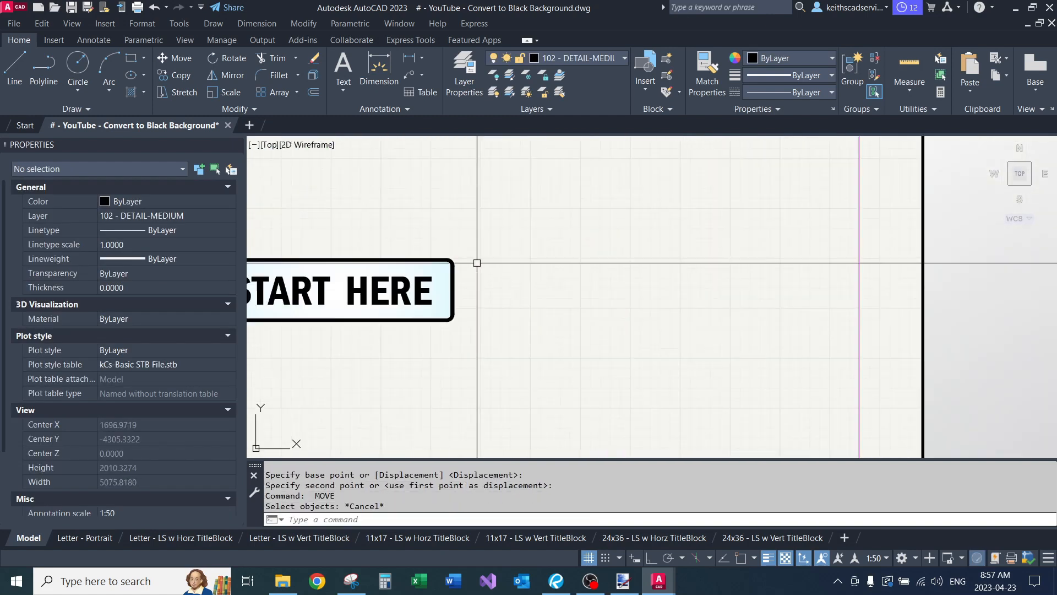
key(Escape)
click(464, 255)
middle_drag(465, 255, 613, 271)
click(617, 272)
click(643, 251)
middle_drag(614, 340, 659, 306)
key(Escape)
key(Escape)
- Move the START HERE text out of its box to just below it
click(605, 271)
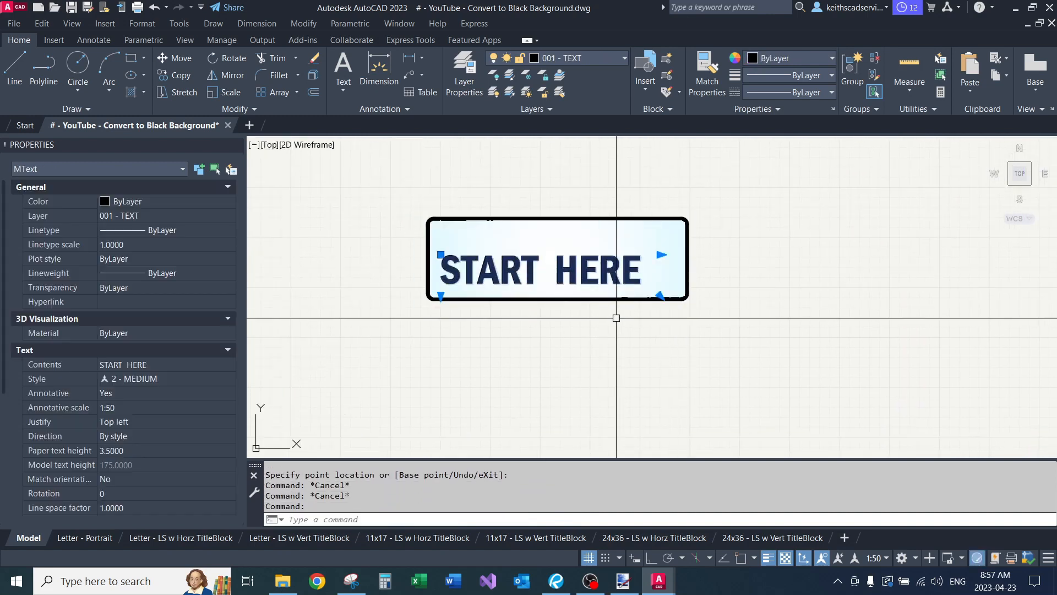
middle_drag(575, 349, 507, 279)
text(m)
key(space)
click(535, 289)
click(503, 381)
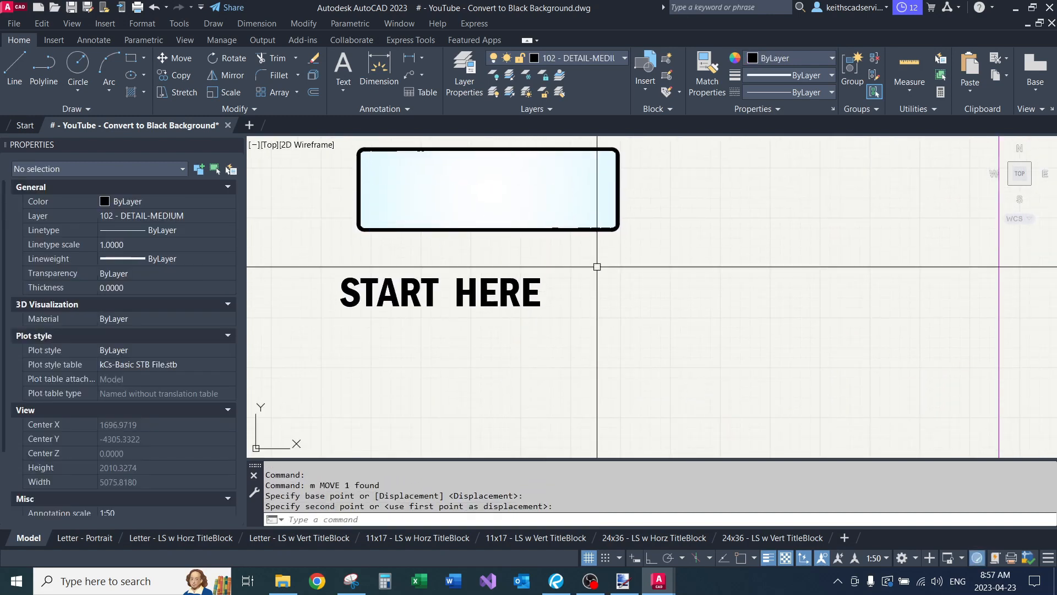
middle_drag(596, 266, 613, 323)
click(614, 321)
click(578, 270)
key(Escape)
scroll(622, 290, up, 6)
scroll(622, 290, down, 5)
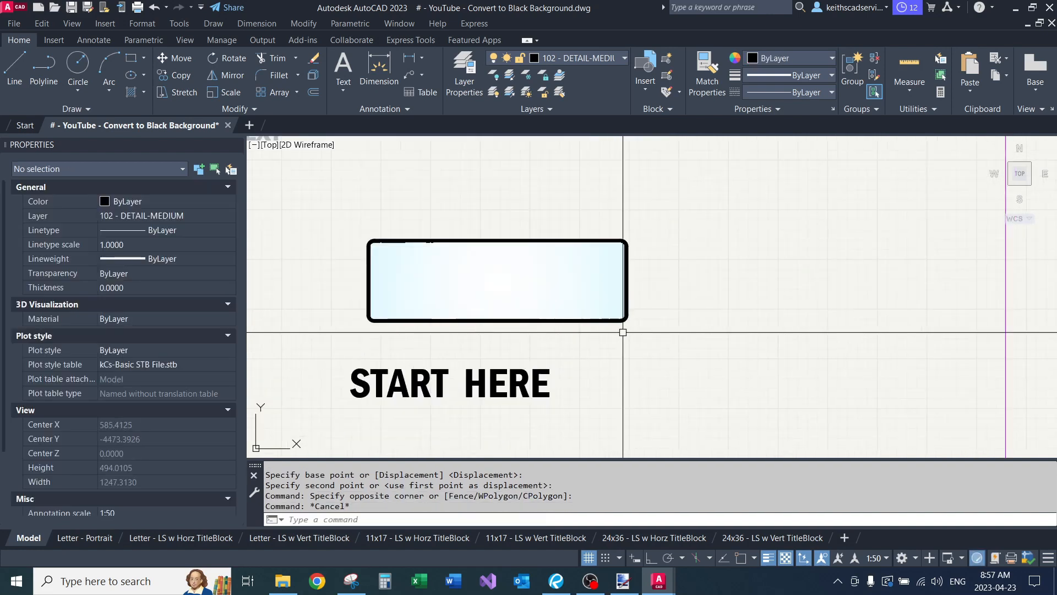
- Try "hello world" as the TEXT attribute of the empty box block
click(627, 297)
scroll(165, 482, down, 3)
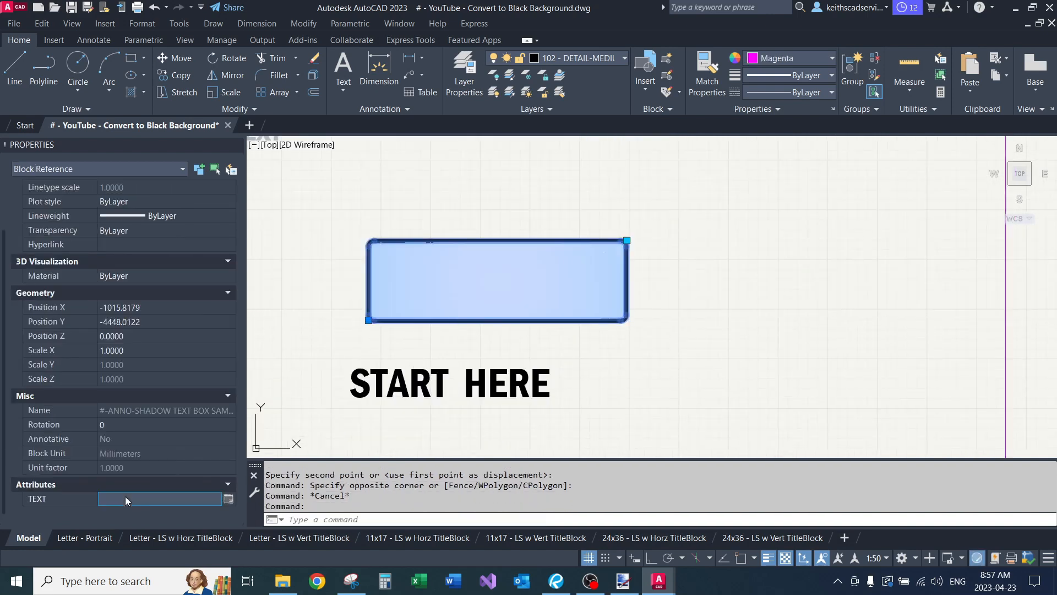
click(229, 498)
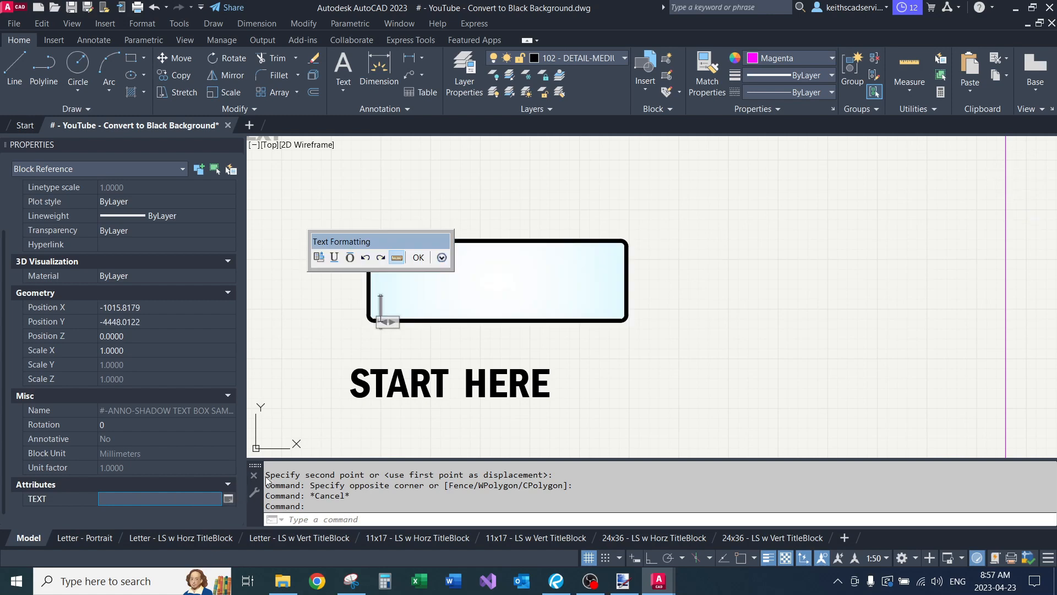
click(330, 339)
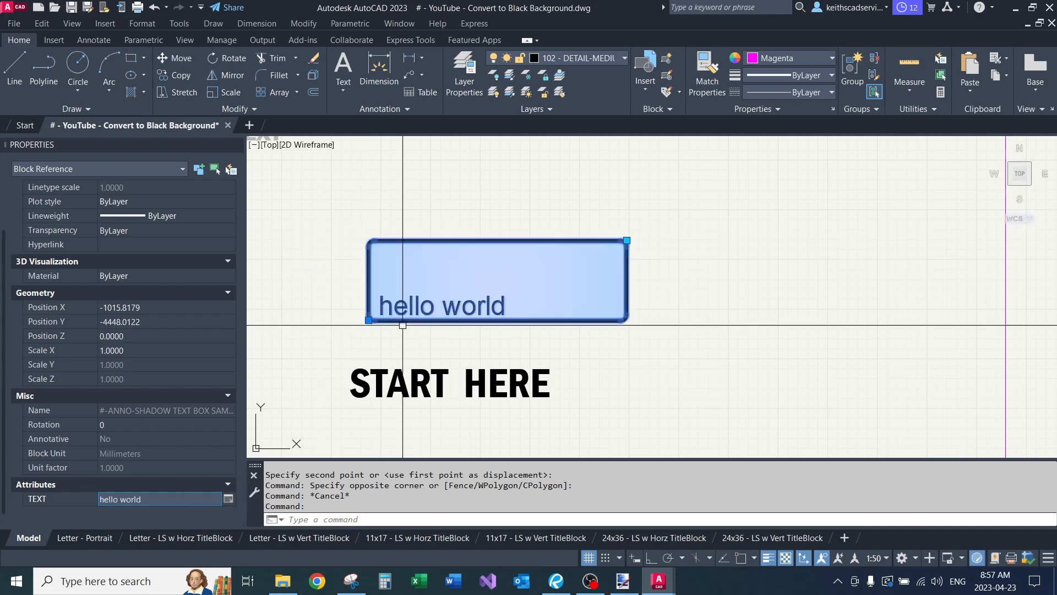
key(Escape)
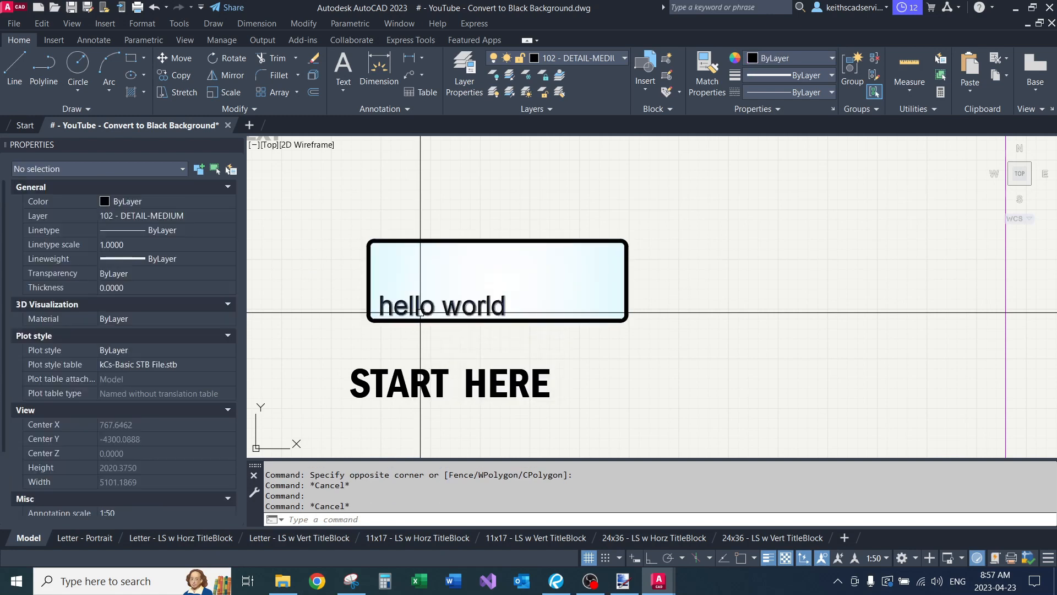
click(408, 309)
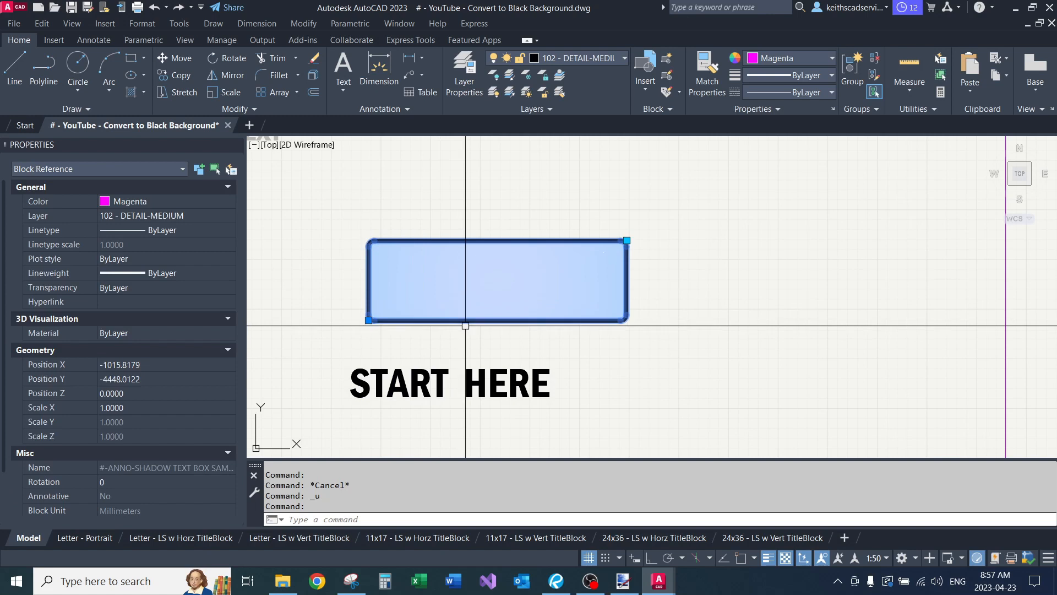
key(Escape)
- Move the START HERE text back inside the box by its top-left insertion point
click(358, 368)
click(350, 371)
click(326, 382)
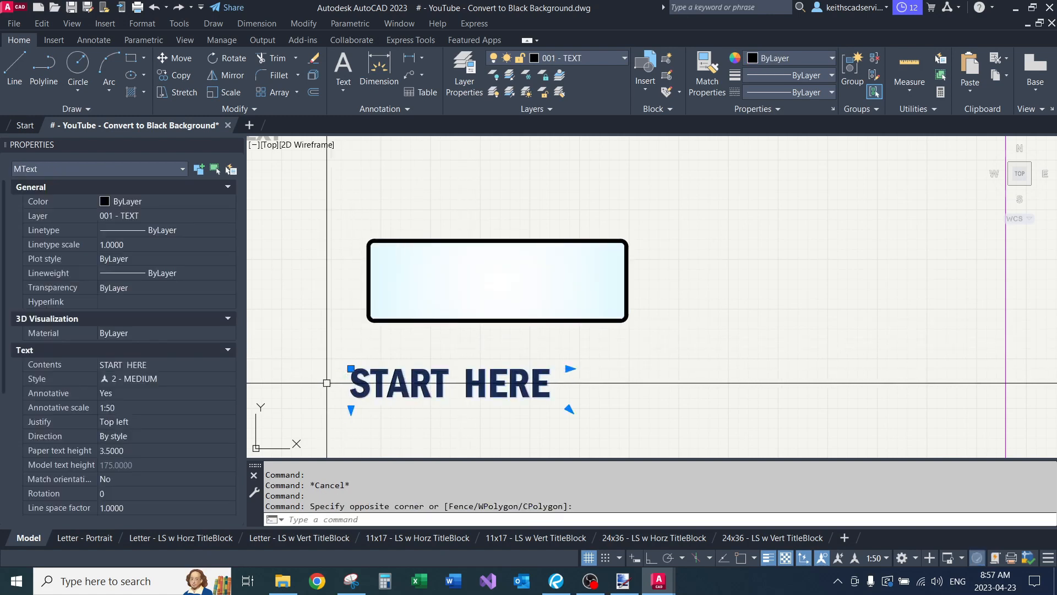
click(351, 369)
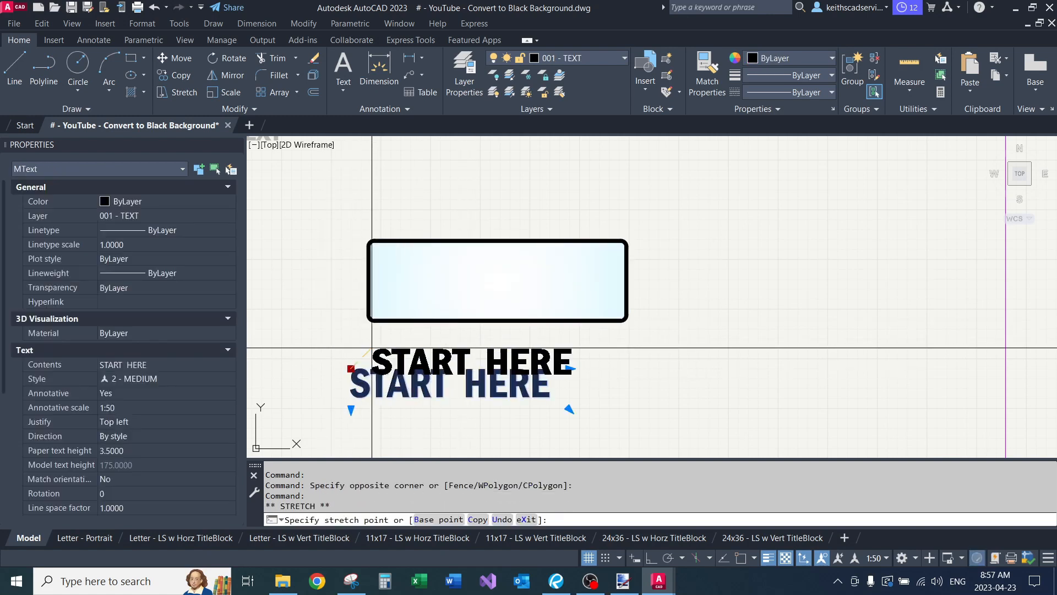
click(395, 266)
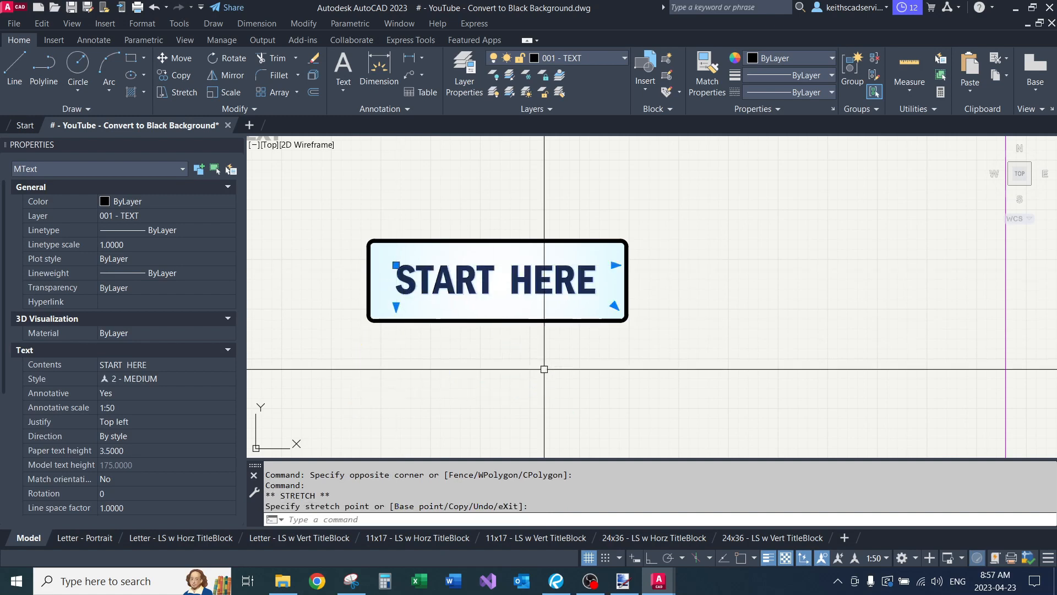
key(Escape)
key(Escape)
- Stretch the box's upper-right corner further up and to the right around the text
click(626, 238)
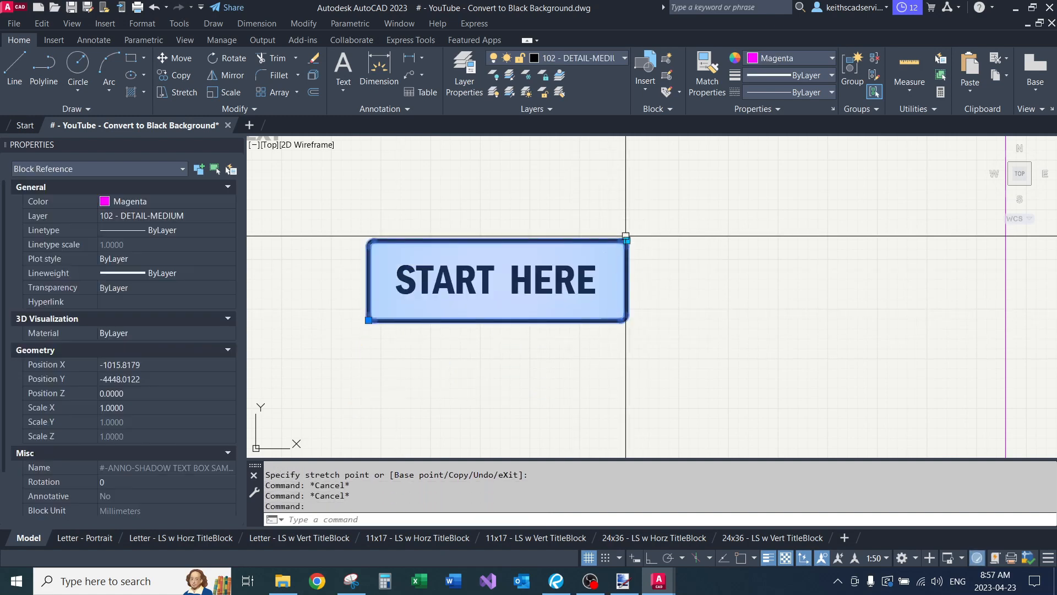
click(627, 240)
click(650, 209)
key(Escape)
- Scale the START HERE text up from its lower-left corner to a paper text height of about 3.97
click(481, 283)
text(sc)
key(Return)
click(395, 294)
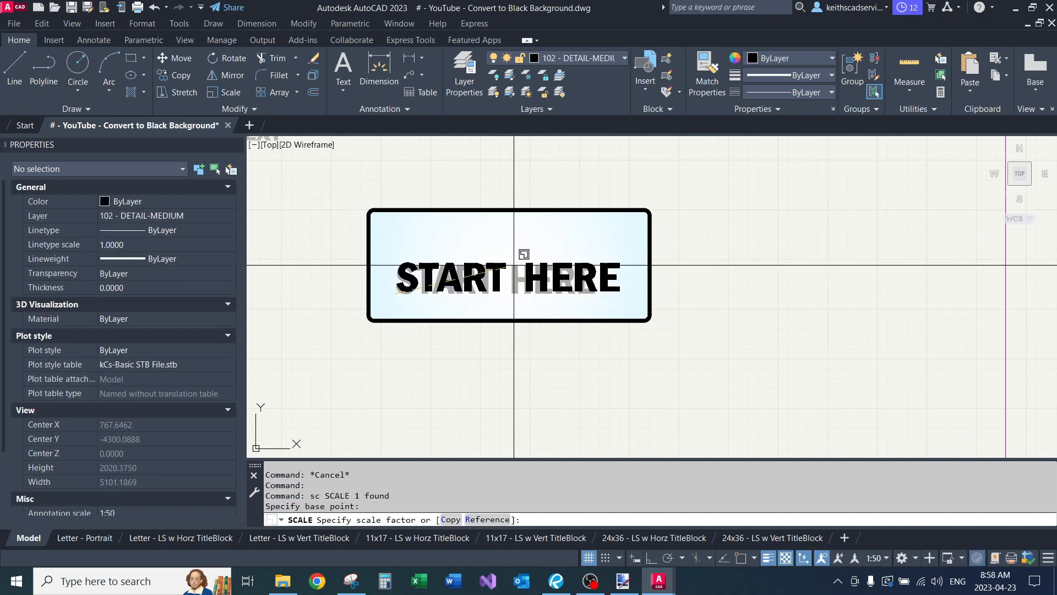
click(514, 265)
- Move the enlarged START HERE text straight up to centre it vertically in the box
click(495, 270)
middle_drag(514, 356, 468, 328)
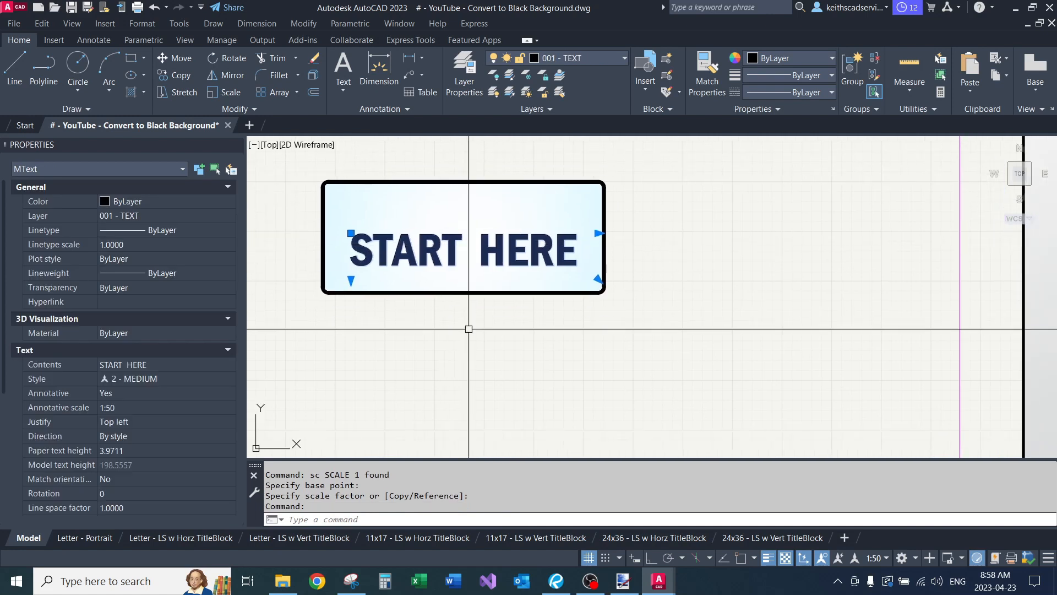
text(m)
key(Return)
click(535, 381)
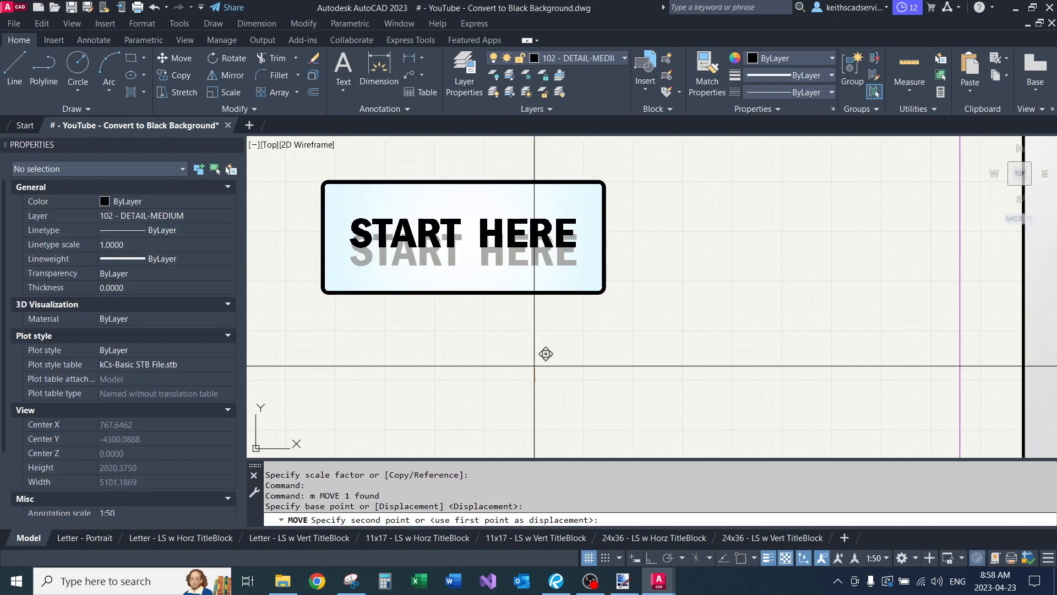
click(535, 365)
- Copy the START HERE text and box to the clipboard with the box's lower-left corner as base point
click(644, 232)
click(512, 325)
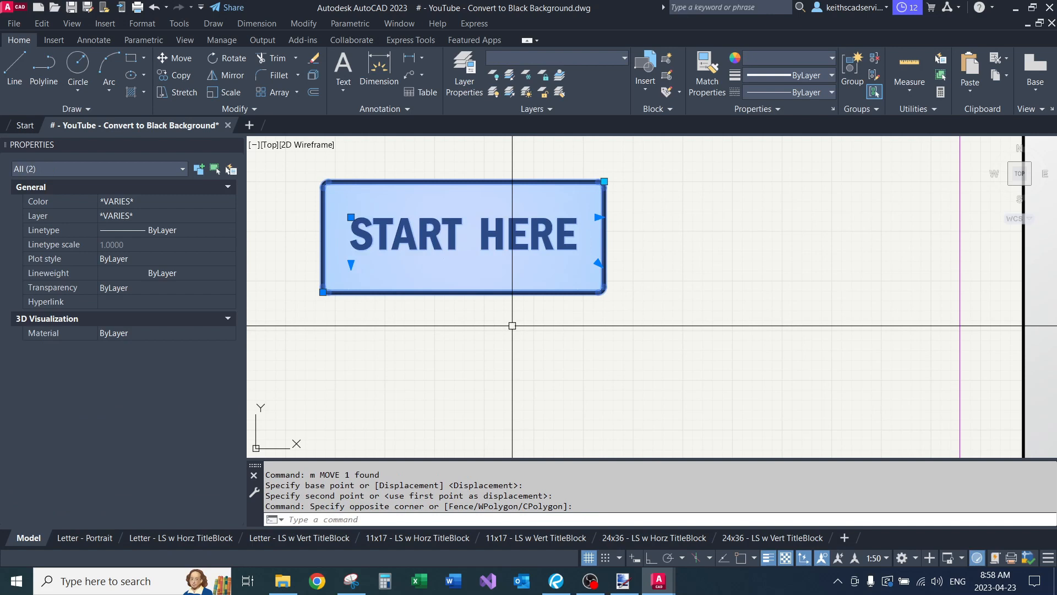
middle_drag(633, 275, 601, 361)
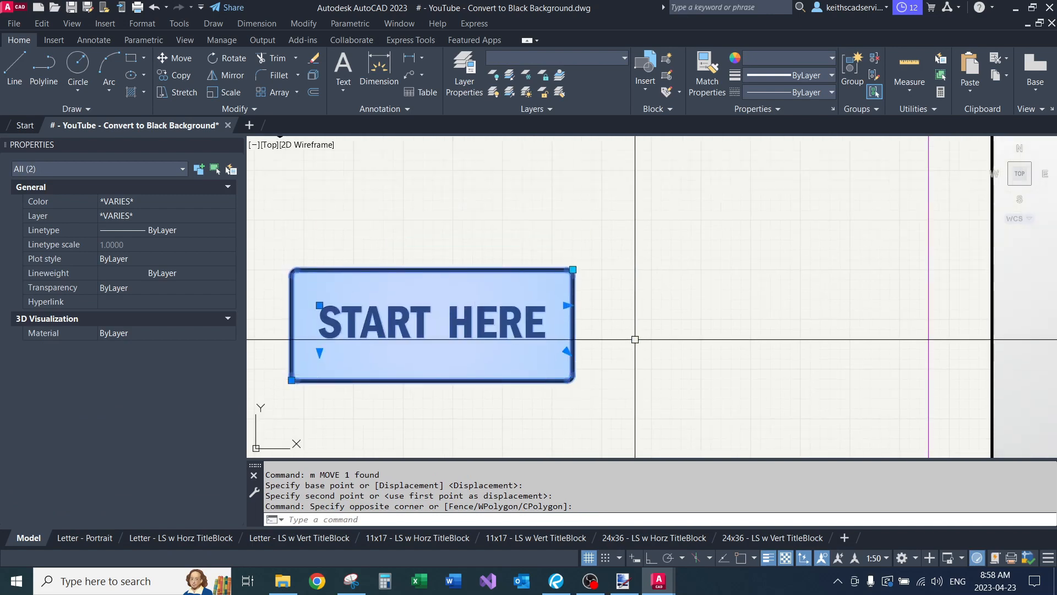
middle_drag(570, 409, 645, 341)
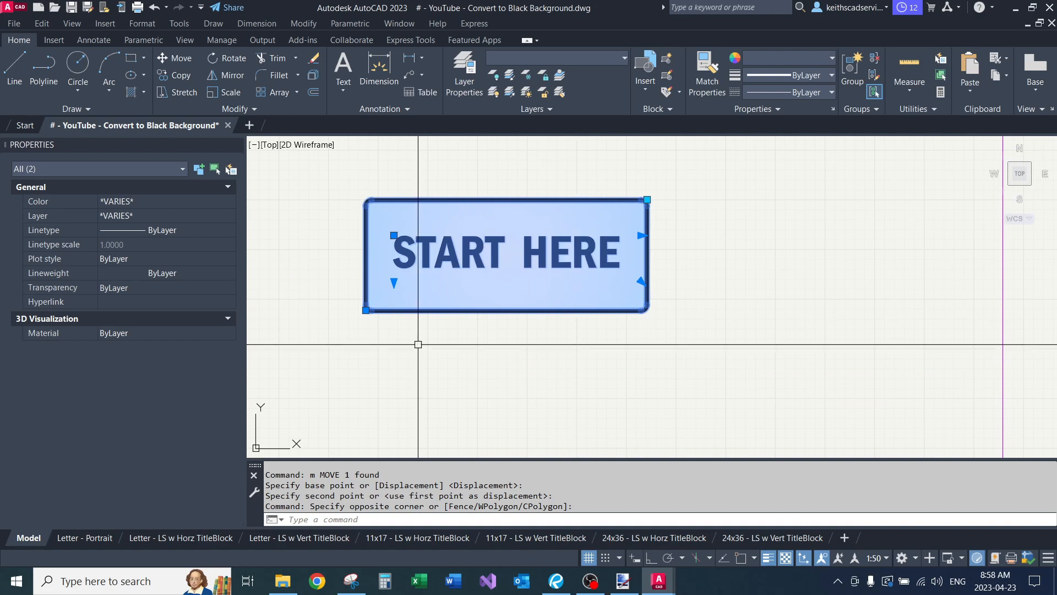
key(ctrl+shift+c)
click(366, 310)
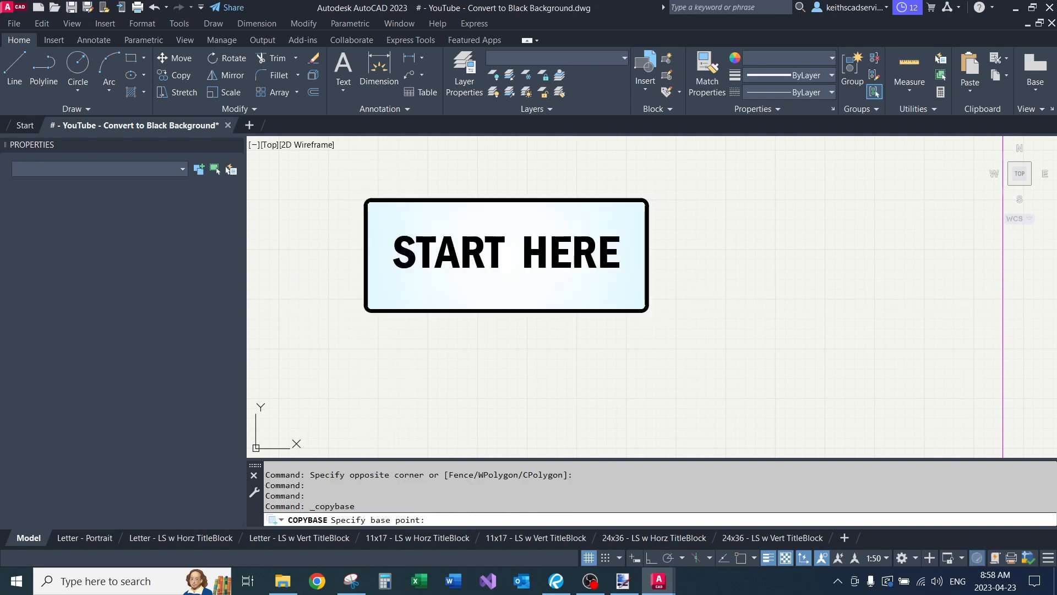
- Paste the copied START HERE text and box as a block in the empty space between the original box and the flowchart panel
key(Escape)
key(Escape)
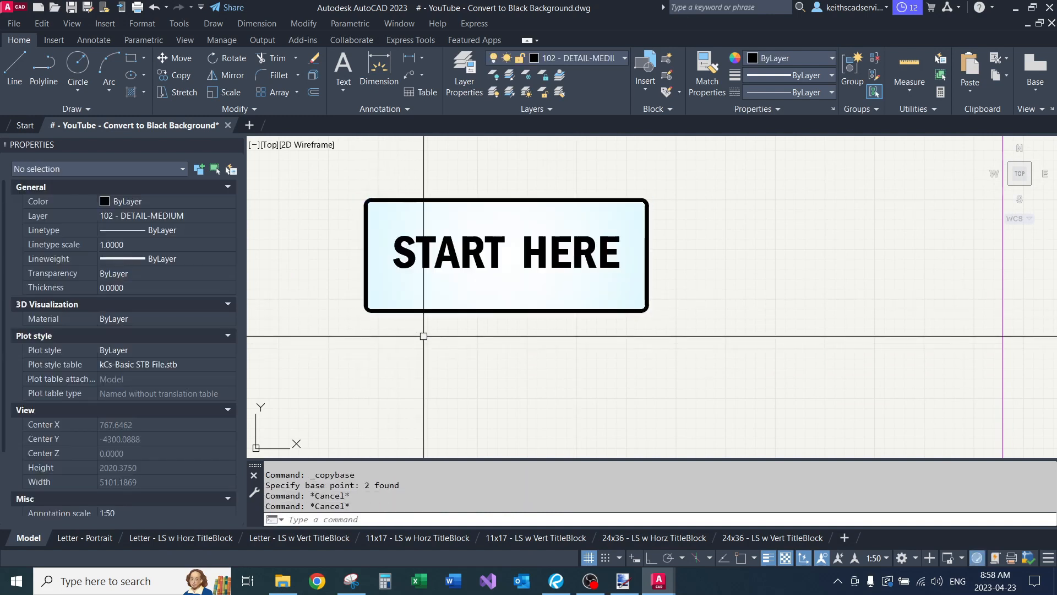
key(ctrl+shift+v)
scroll(485, 352, down, 3)
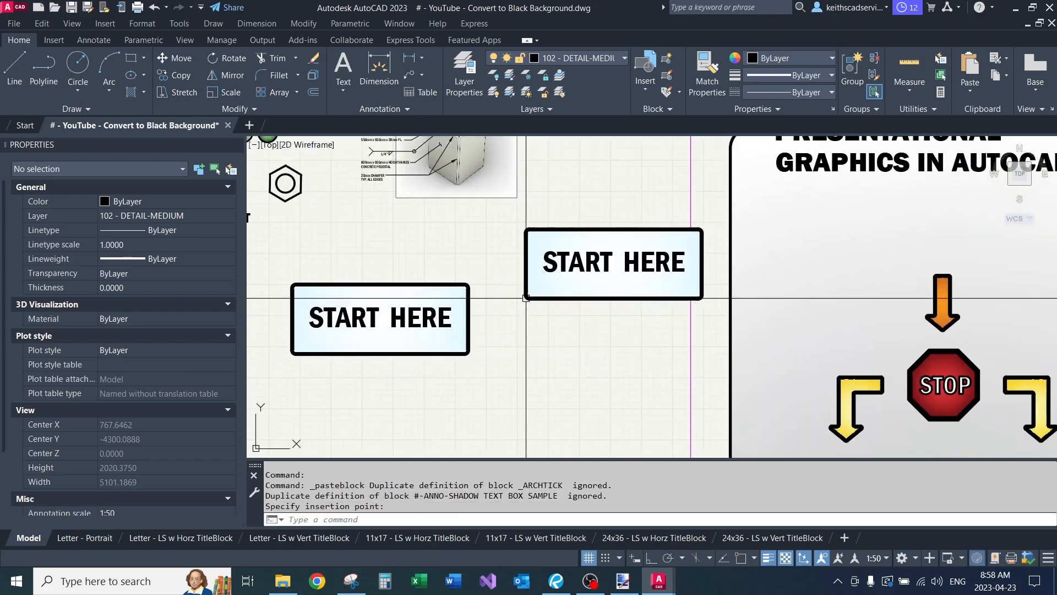
middle_drag(526, 297, 477, 336)
click(477, 337)
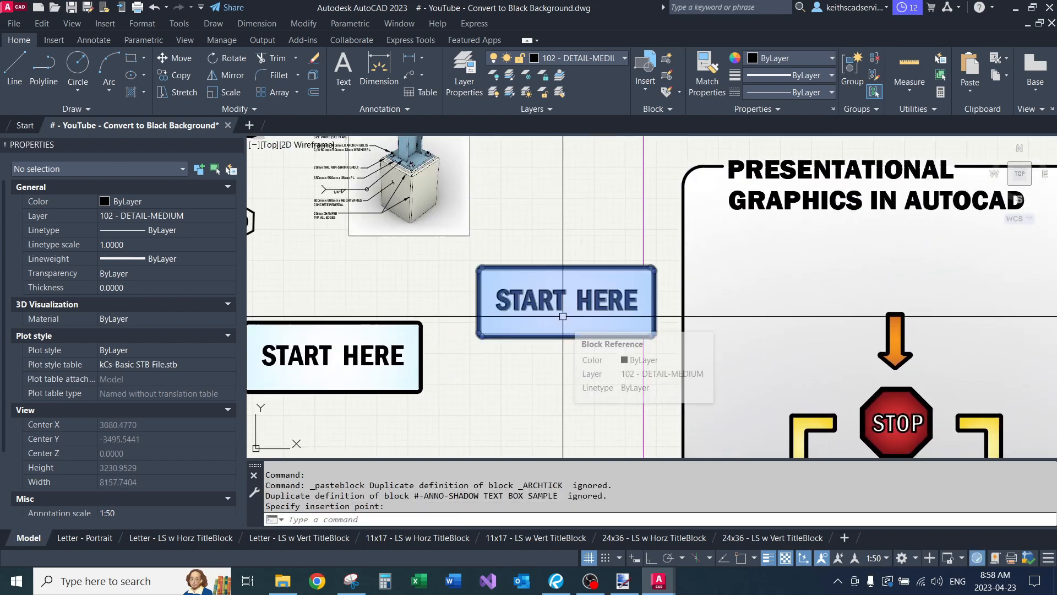
- Move the pasted START HERE block onto the flowchart panel, between its title and the first orange arrow
scroll(563, 316, up, 2)
click(562, 317)
click(429, 353)
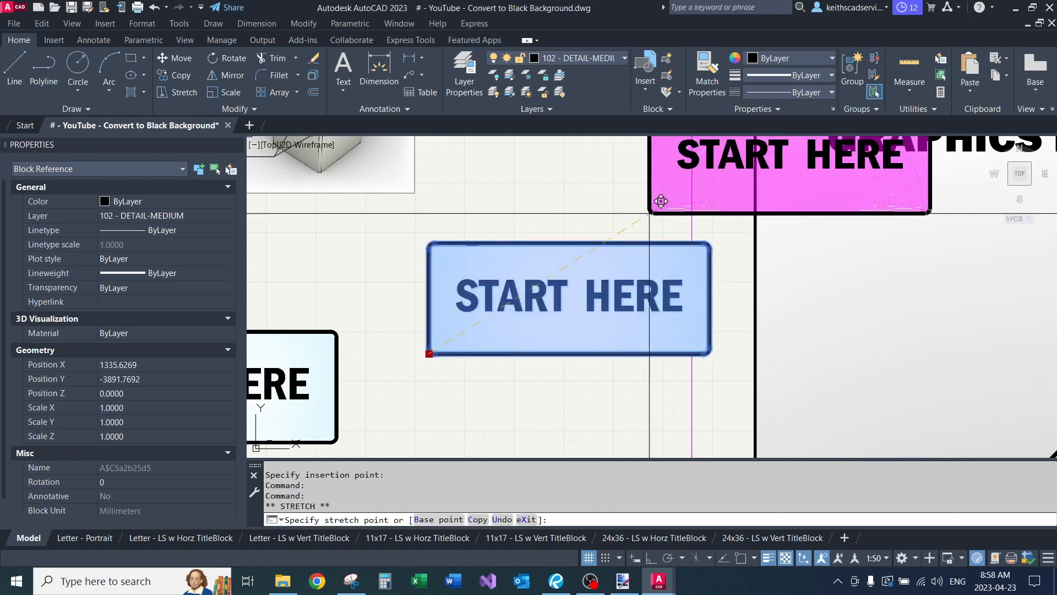
scroll(475, 299, down, 5)
scroll(664, 301, up, 4)
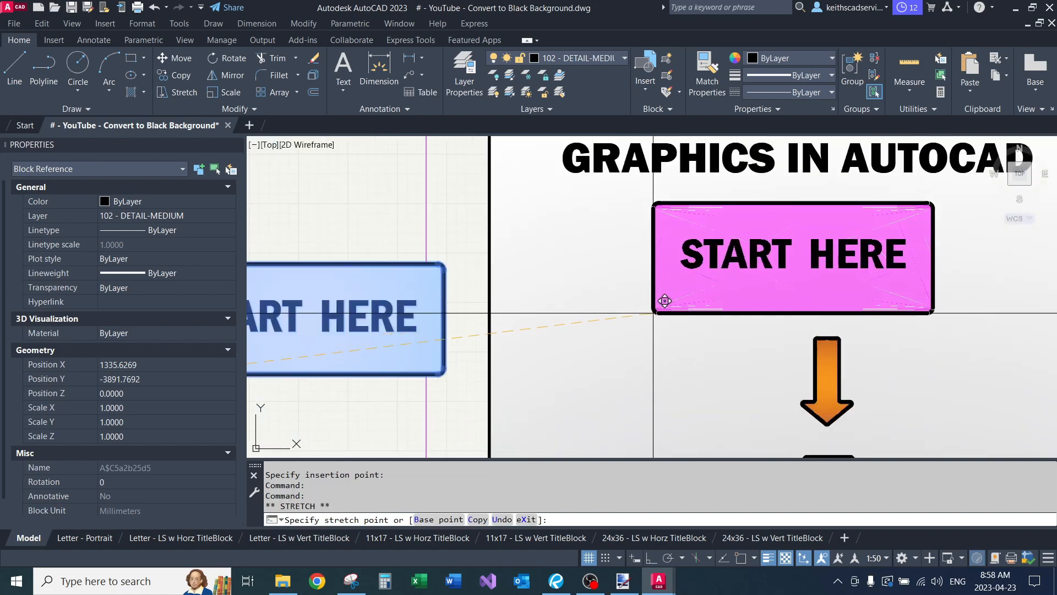
click(680, 313)
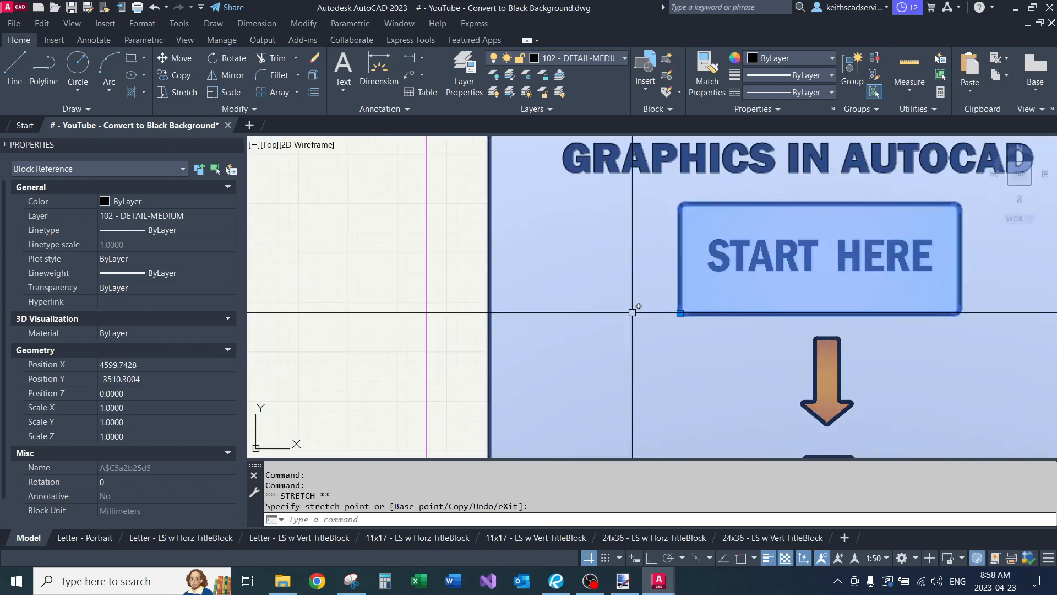
key(Escape)
key(Escape)
- Bring the flowchart's background panel block to the front of the draw order
click(490, 303)
scroll(461, 266, down, 4)
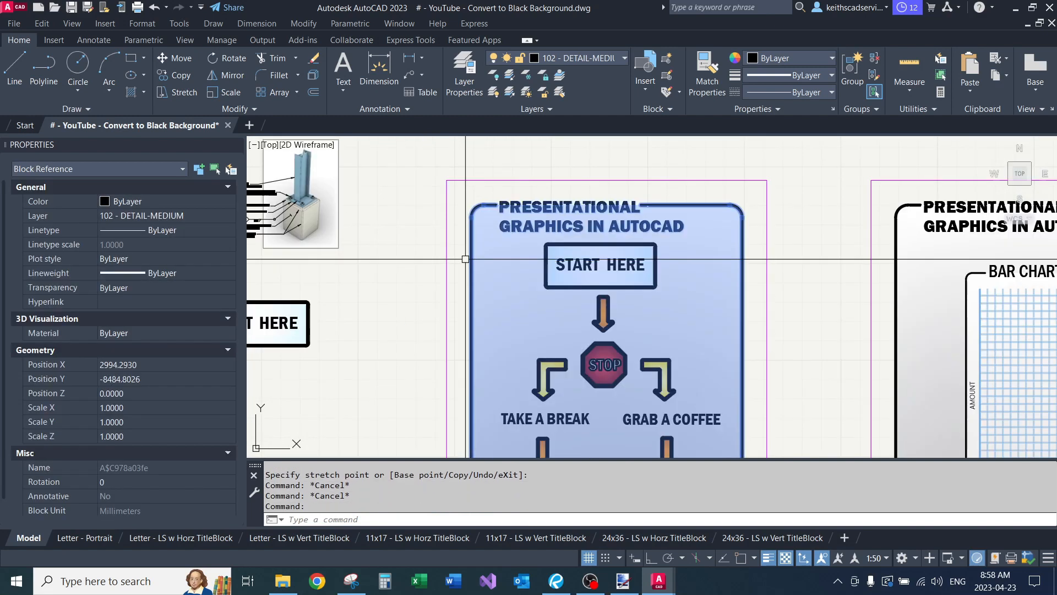
text(dr)
key(Return)
text(f)
key(Return)
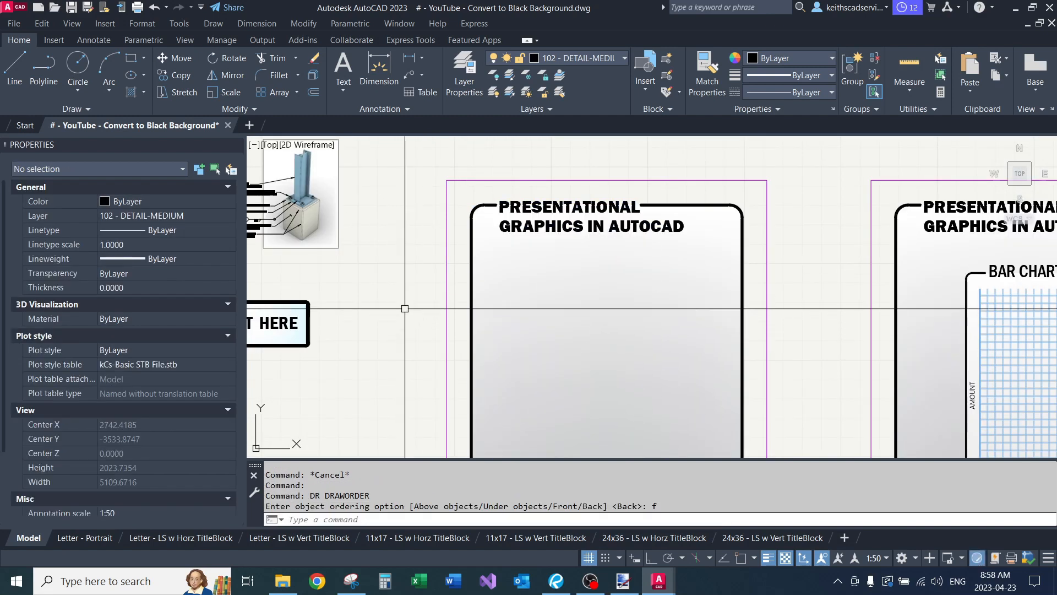
- Send the flowchart's background panel block to the back of the draw order
click(484, 264)
click(458, 292)
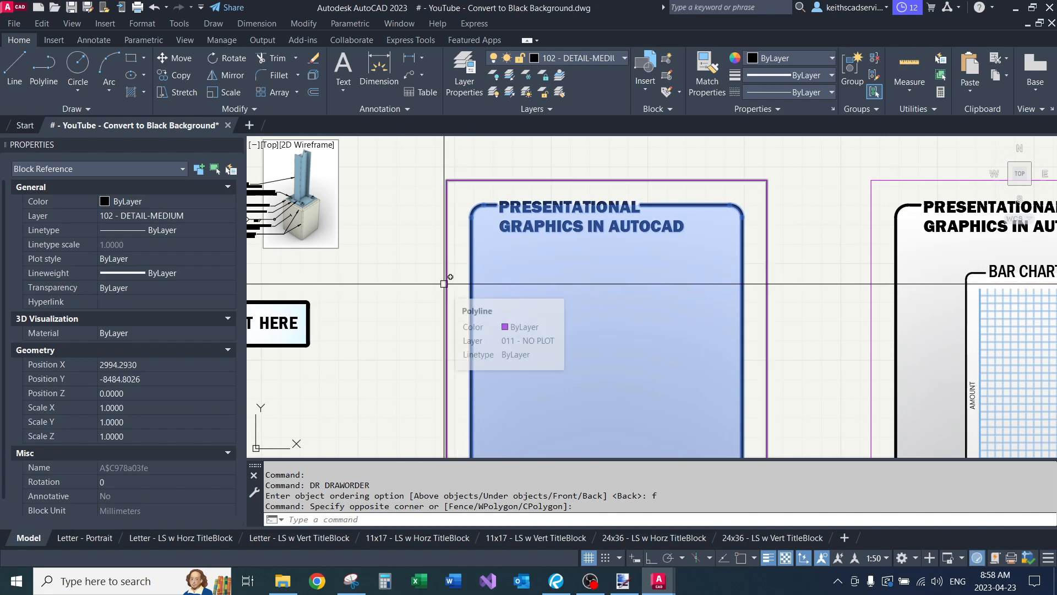
middle_drag(418, 348, 403, 278)
text(dr)
key(Return)
text(b)
key(Return)
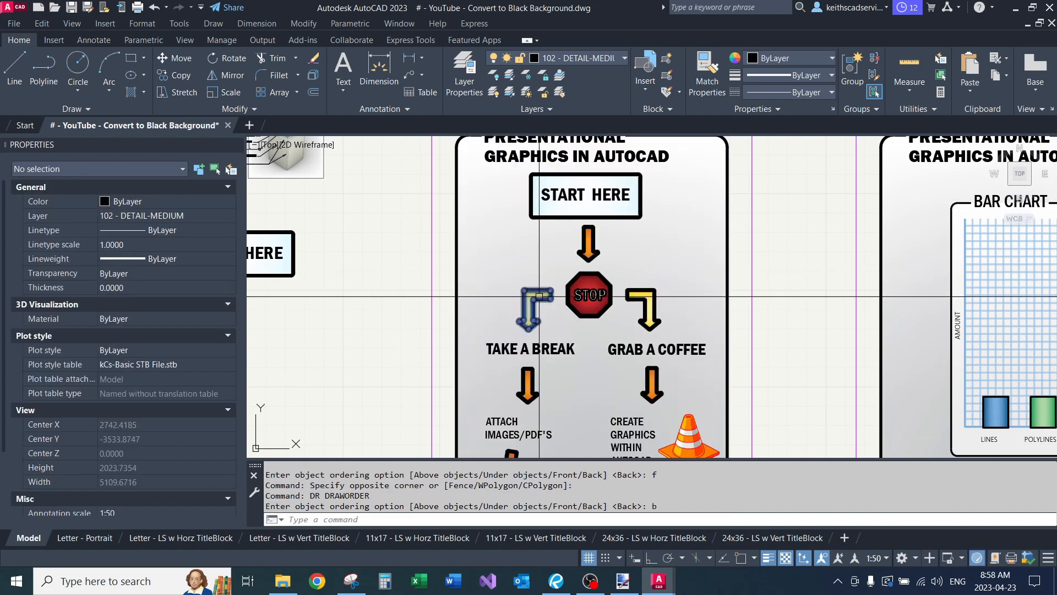
- Select the START HERE block on the panel, examine its block name in the properties, and clear the selection
middle_drag(539, 297, 524, 372)
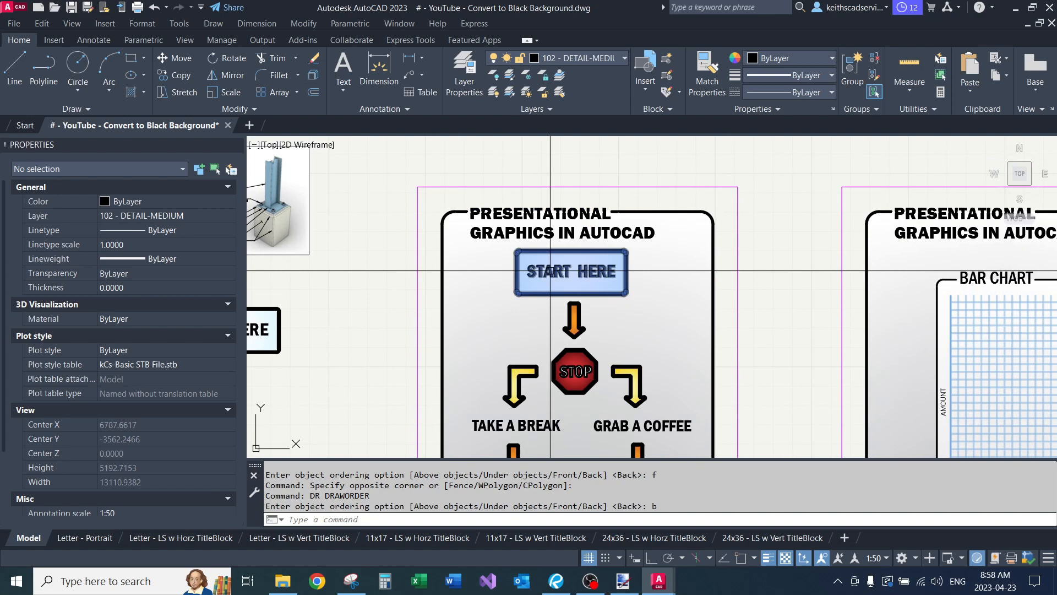
click(550, 270)
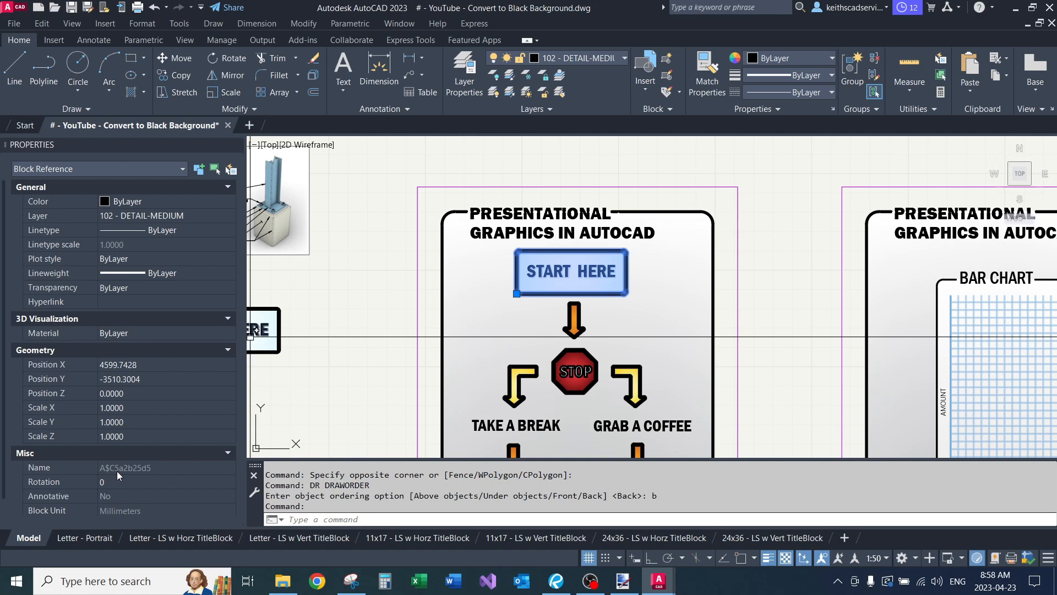
key(Escape)
key(Escape)
key(Escape)
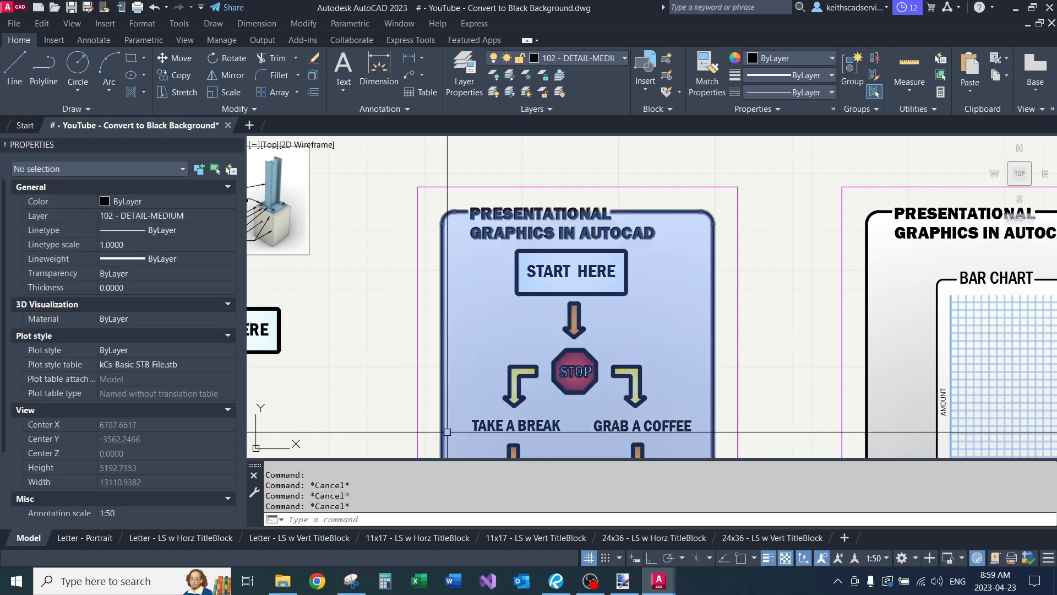
- Examine the properties of the orange arrow block above the STOP sign, deselect it, and turn object snap on
click(574, 319)
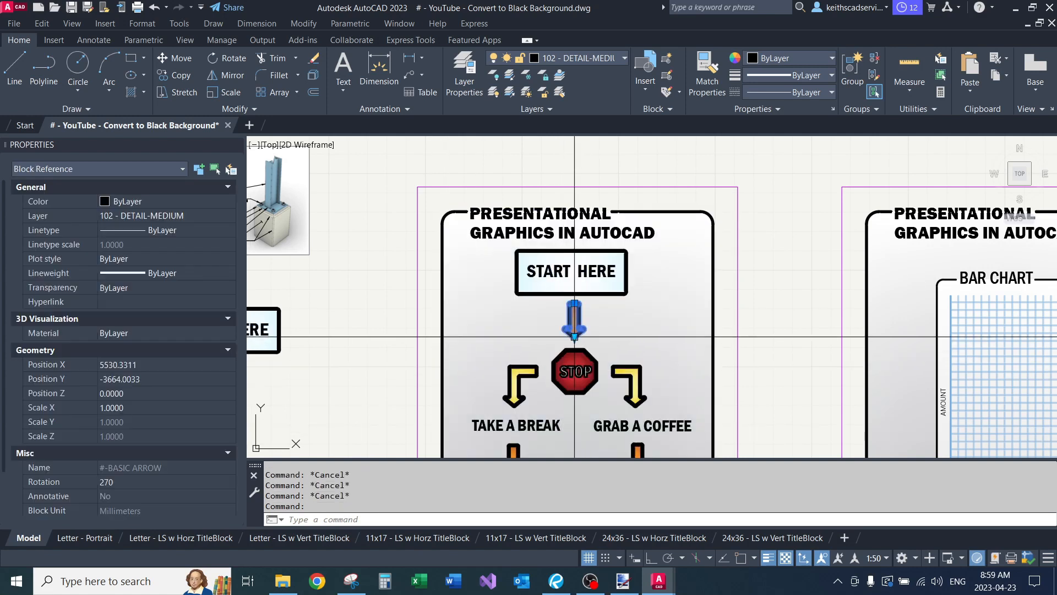
middle_drag(574, 319, 616, 274)
scroll(616, 275, up, 2)
key(Escape)
key(Escape)
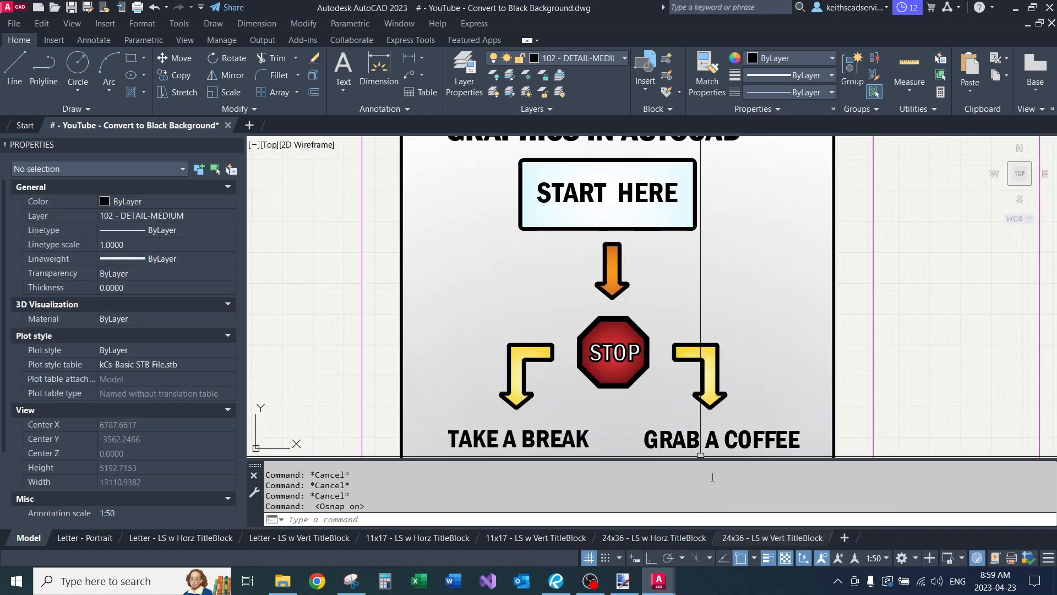
- Select the flowchart's background panel block and examine where its insertion point sits, leaving it deselected
mouse_move(605, 351)
middle_down()
mouse_move(626, 284)
mouse_move(616, 229)
middle_up()
scroll(616, 229, down, 2)
click(487, 305)
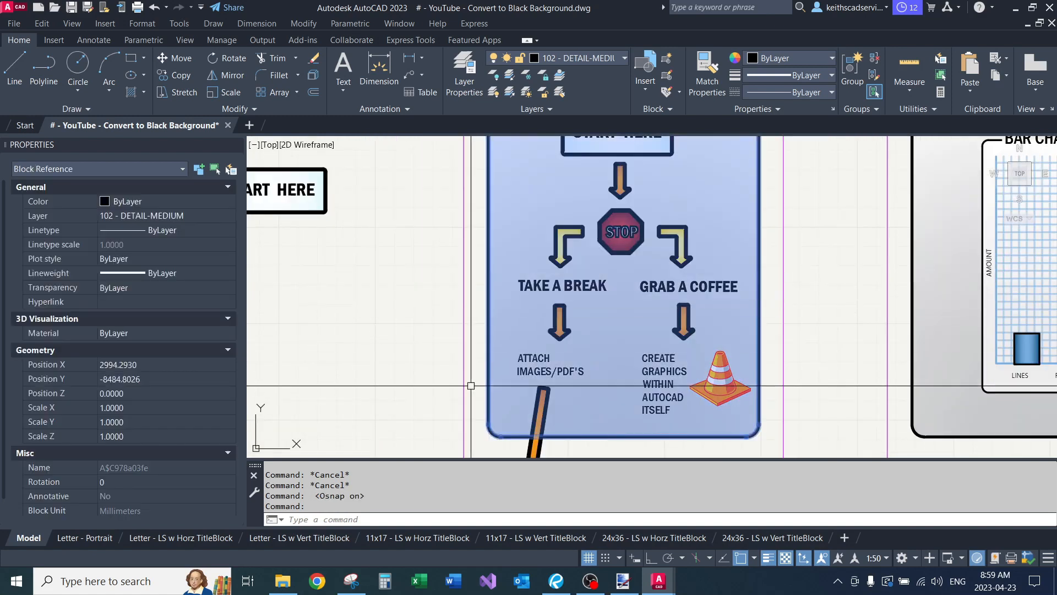
middle_drag(469, 355, 490, 266)
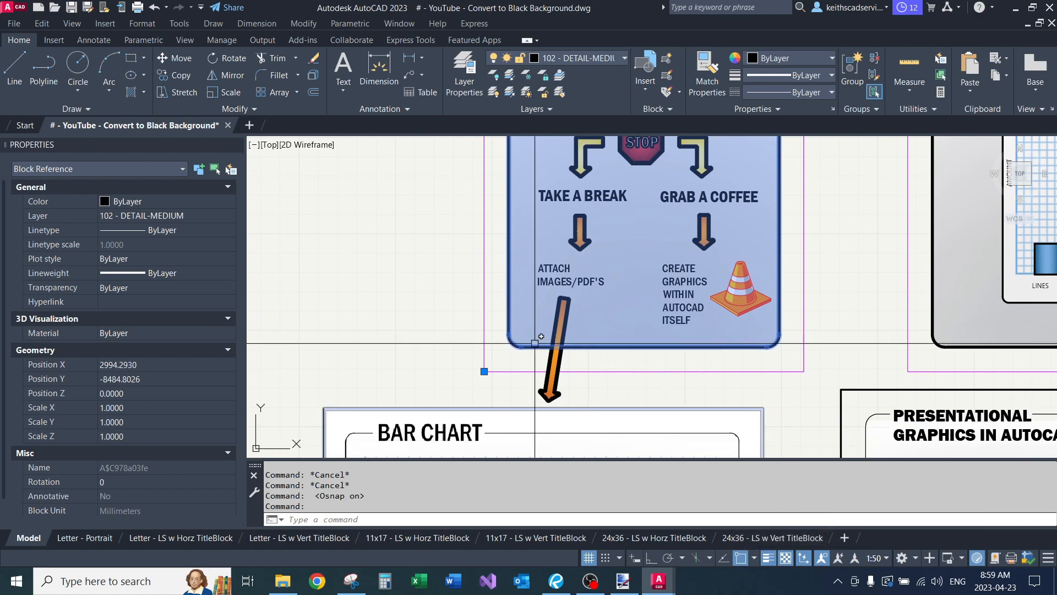
key(Escape)
key(Escape)
- Try starting lines at the flowchart frame's lower-left corner with object snap on to test the available snap points
text(1)
key(Return)
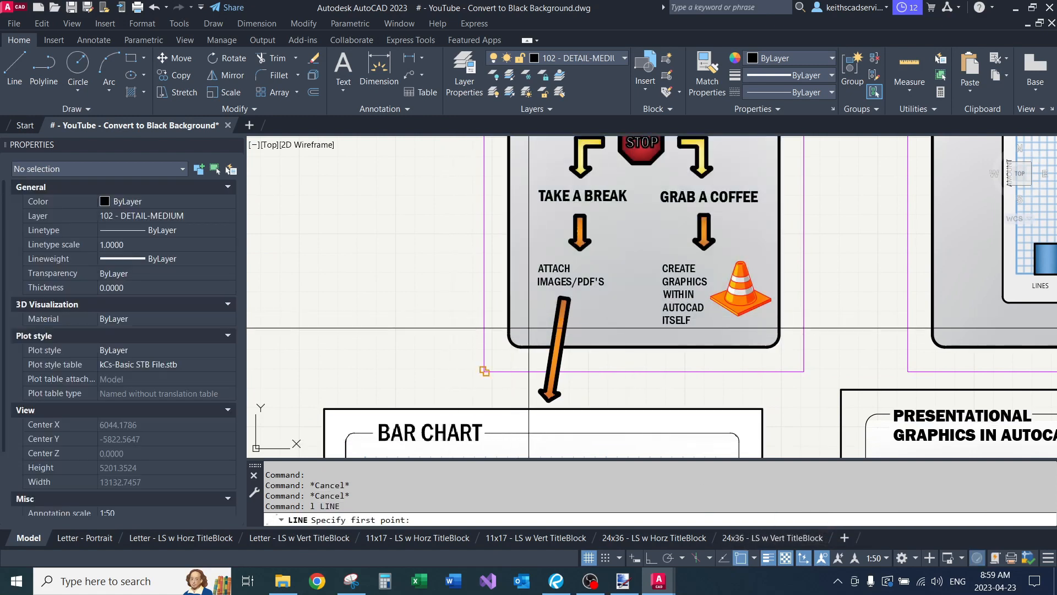
click(484, 370)
key(Return)
key(Return)
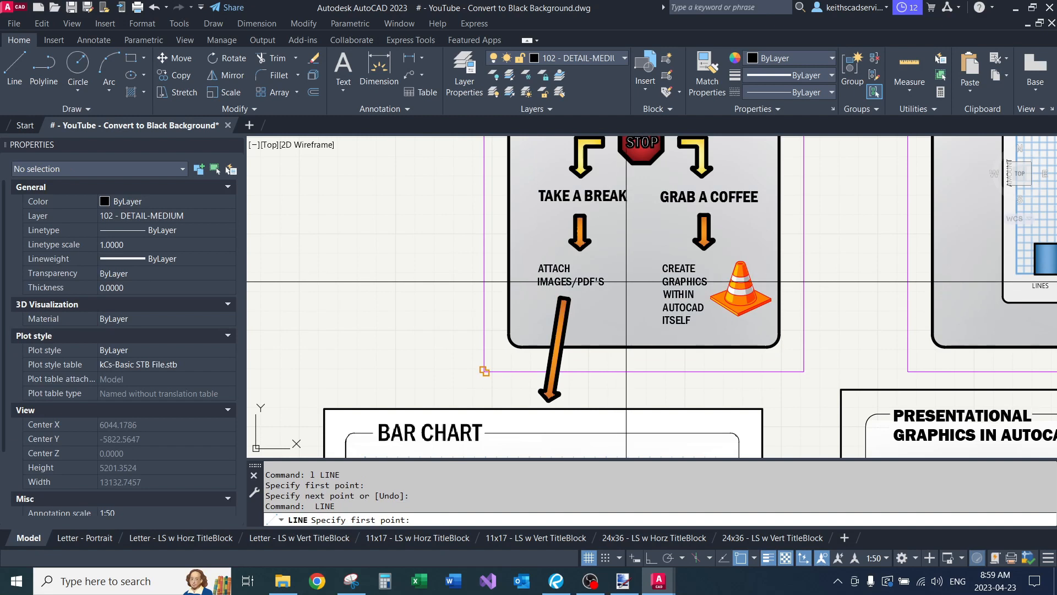
click(485, 370)
key(Return)
middle_drag(434, 240, 438, 305)
key(Return)
click(488, 436)
middle_drag(435, 255, 420, 309)
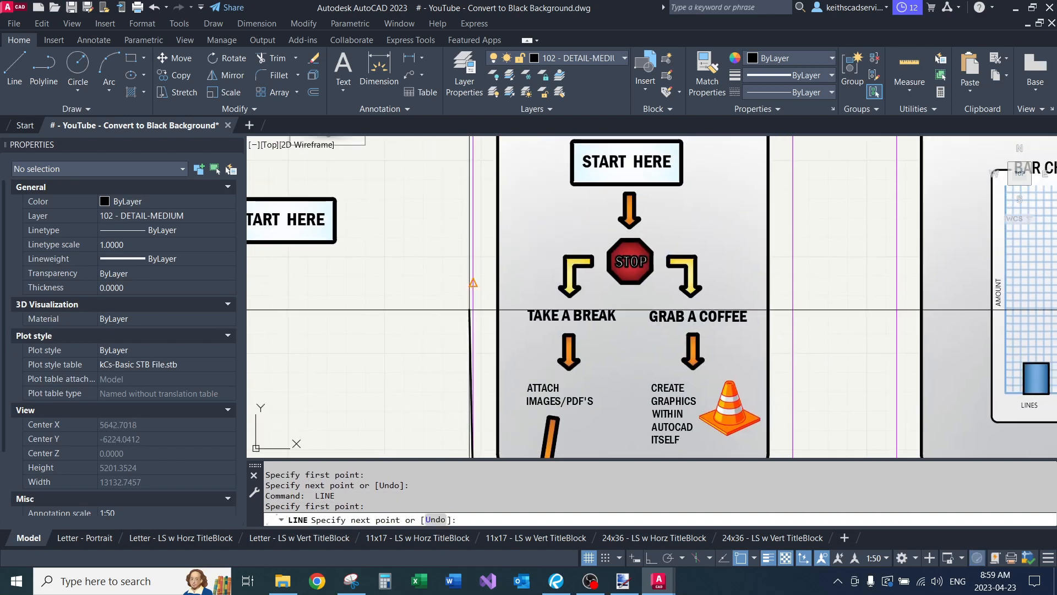
key(Return)
- Select the background panel to examine its extent and grips, and clear the selection
click(499, 282)
middle_drag(529, 219, 509, 316)
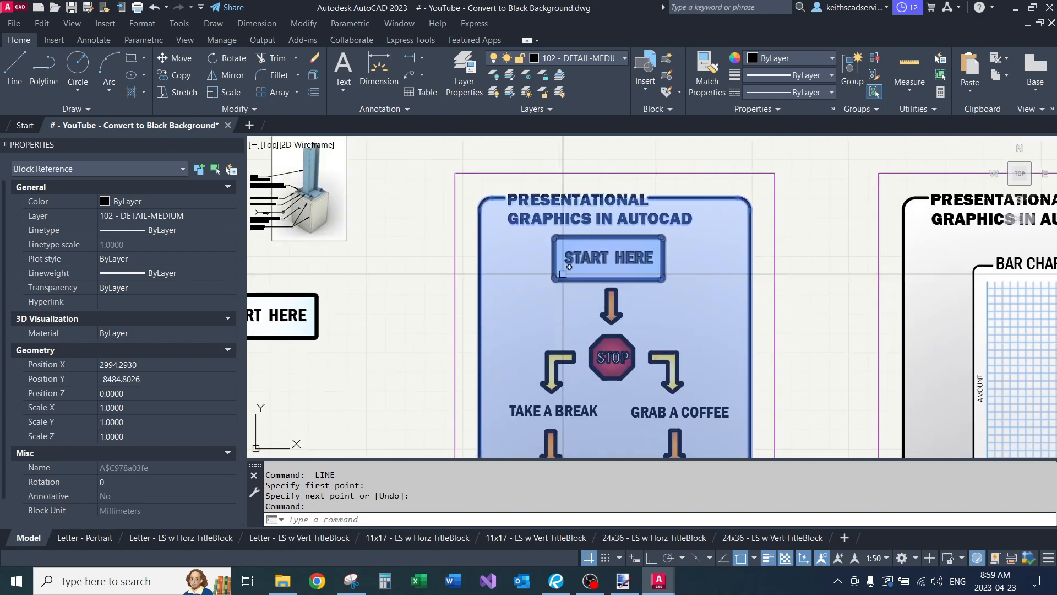
key(Escape)
key(Escape)
scroll(542, 290, down, 4)
scroll(537, 309, up, 5)
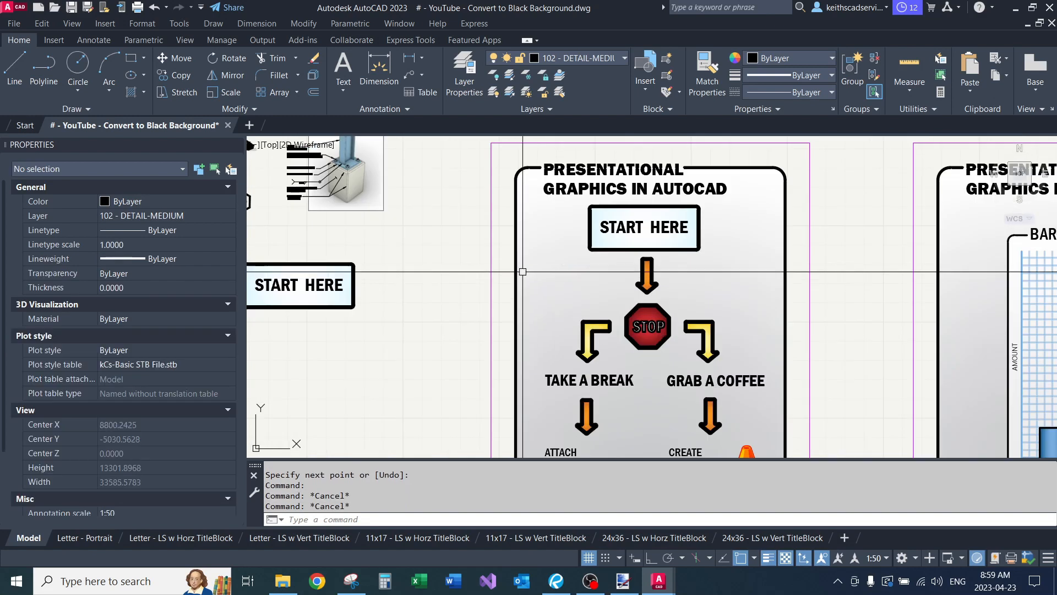
- Test the running snaps with one more line start from the frame's lower-left corner, and turn object snap off
scroll(556, 245, down, 4)
text(l)
key(Return)
click(513, 438)
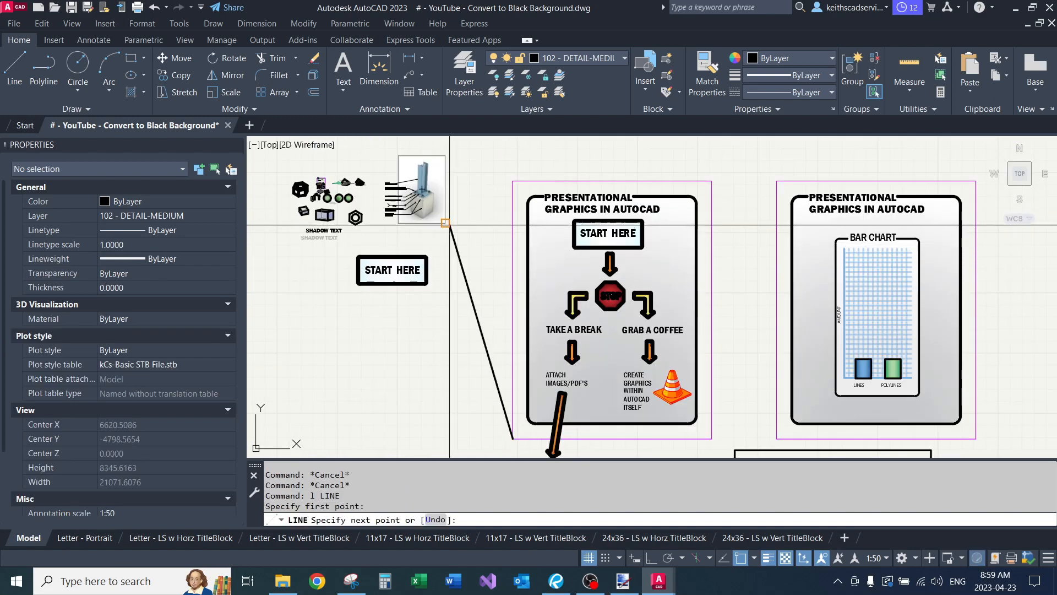
key(Return)
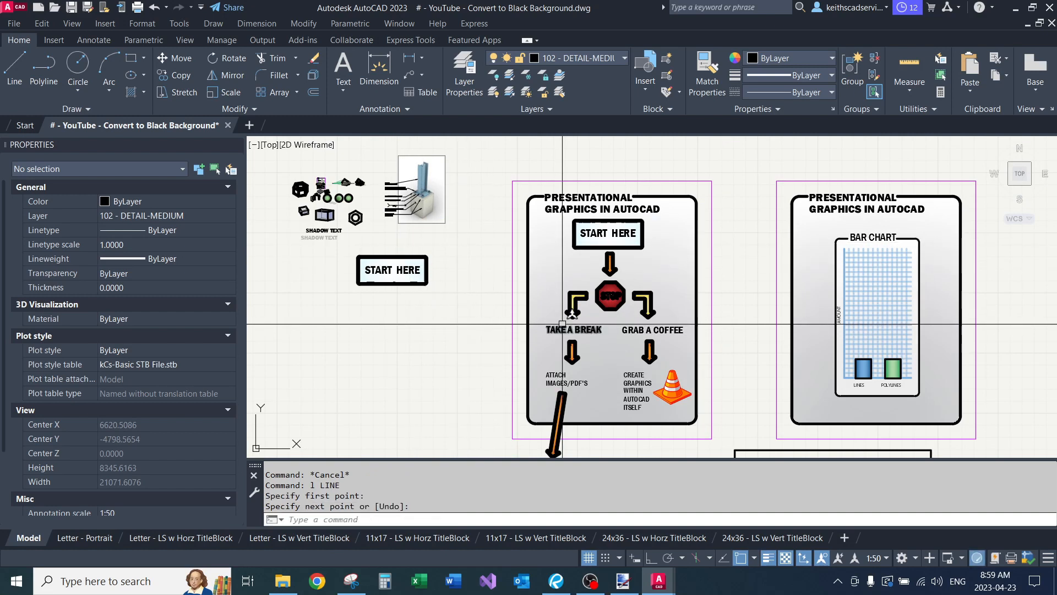
middle_drag(561, 324, 502, 269)
scroll(572, 204, up, 4)
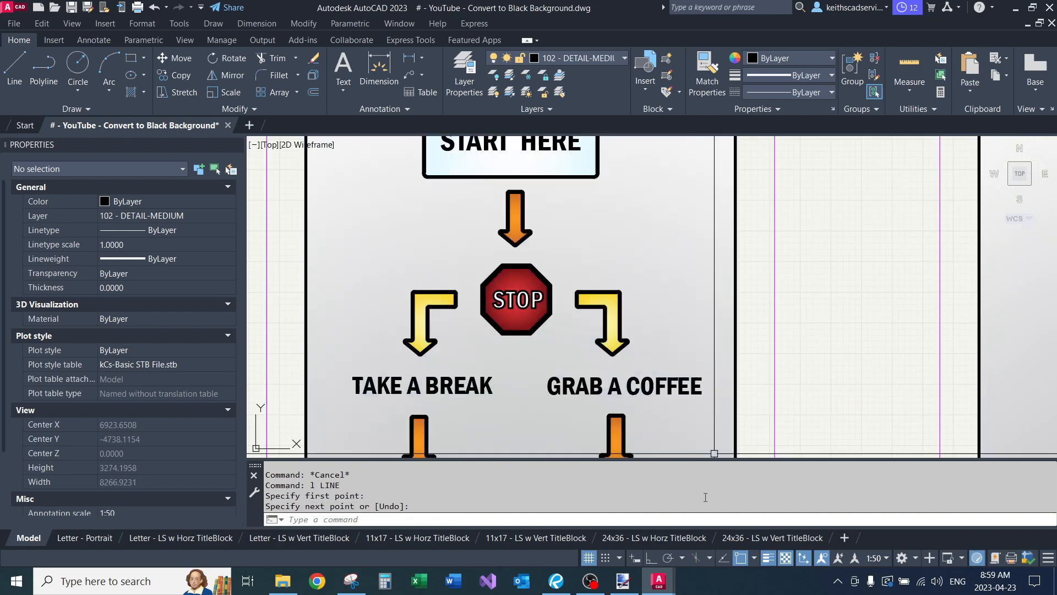
scroll(584, 290, down, 3)
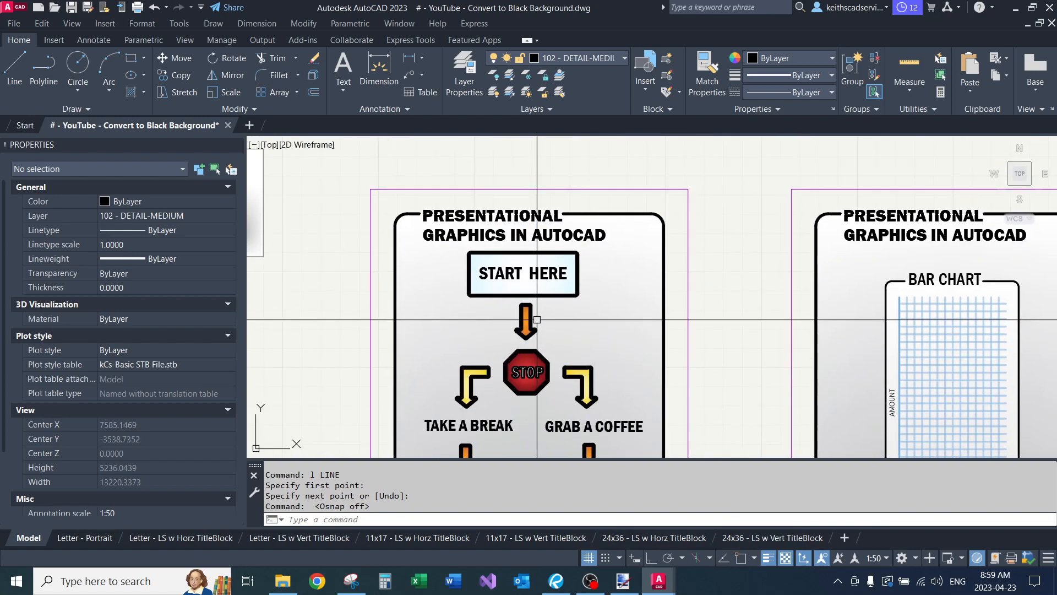
- Draw a diagonal line outward from the flowchart frame's upper-left corner, using a one-time endpoint snap (end)
text(l)
key(space)
middle_drag(455, 325, 487, 193)
middle_drag(467, 357, 508, 187)
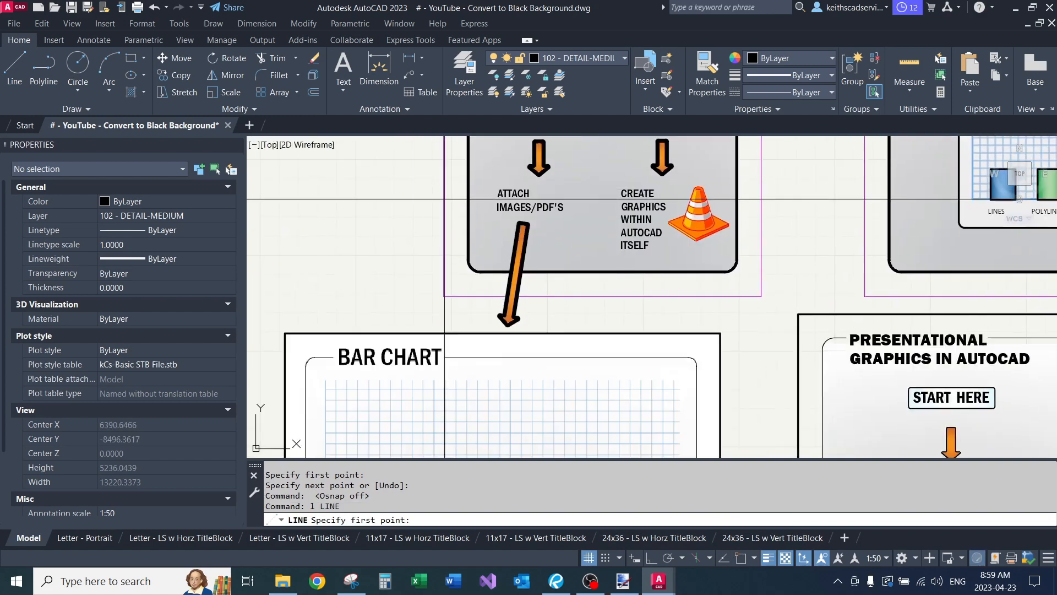
scroll(395, 289, up, 2)
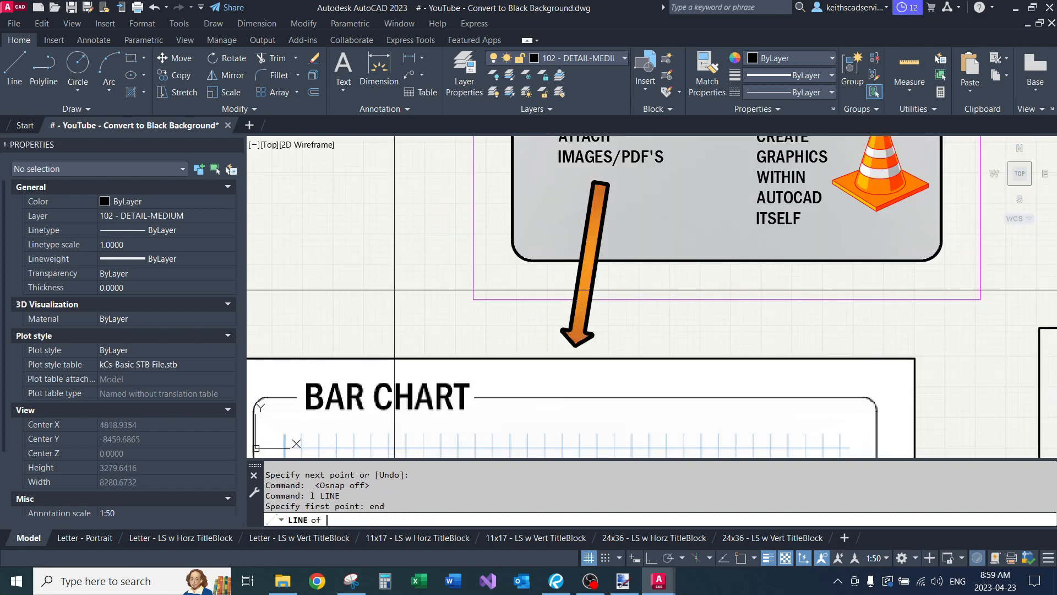
scroll(439, 281, down, 2)
middle_drag(441, 174, 424, 297)
middle_drag(435, 177, 429, 306)
middle_drag(421, 193, 414, 283)
scroll(435, 224, up, 4)
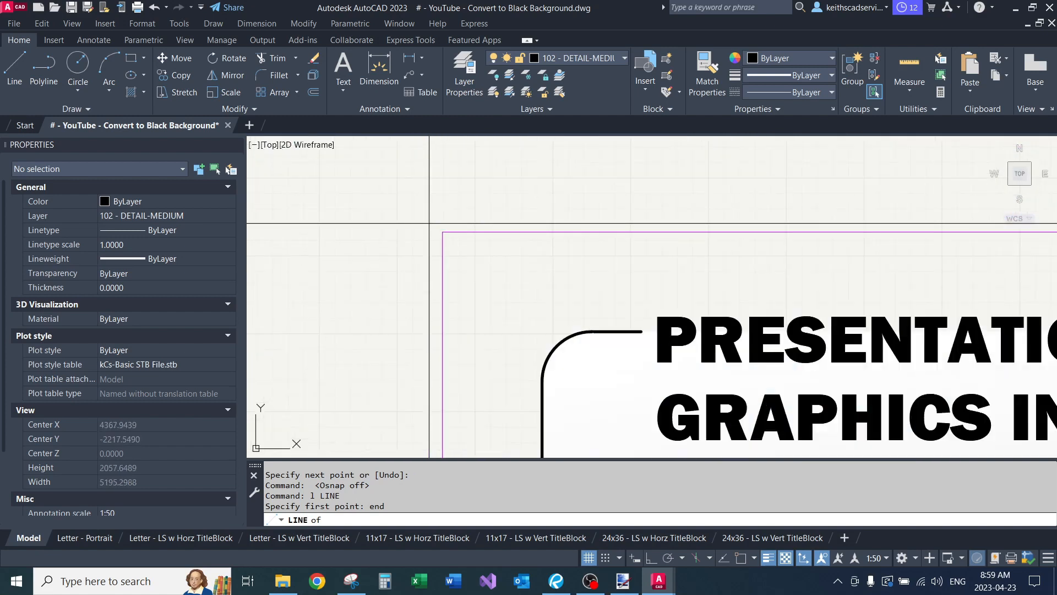
middle_drag(430, 223, 528, 276)
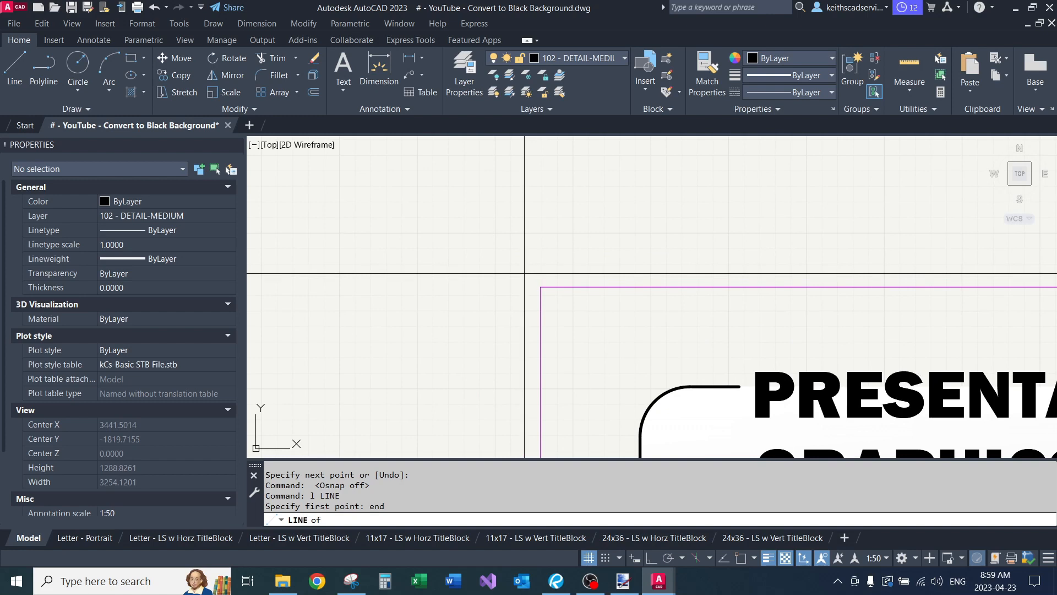
click(538, 285)
click(425, 191)
scroll(425, 193, down, 2)
key(Return)
- Draw a line outward from the midpoint of the flowchart frame's upper edge, using a one-time midpoint snap (mid)
text(l)
key(Return)
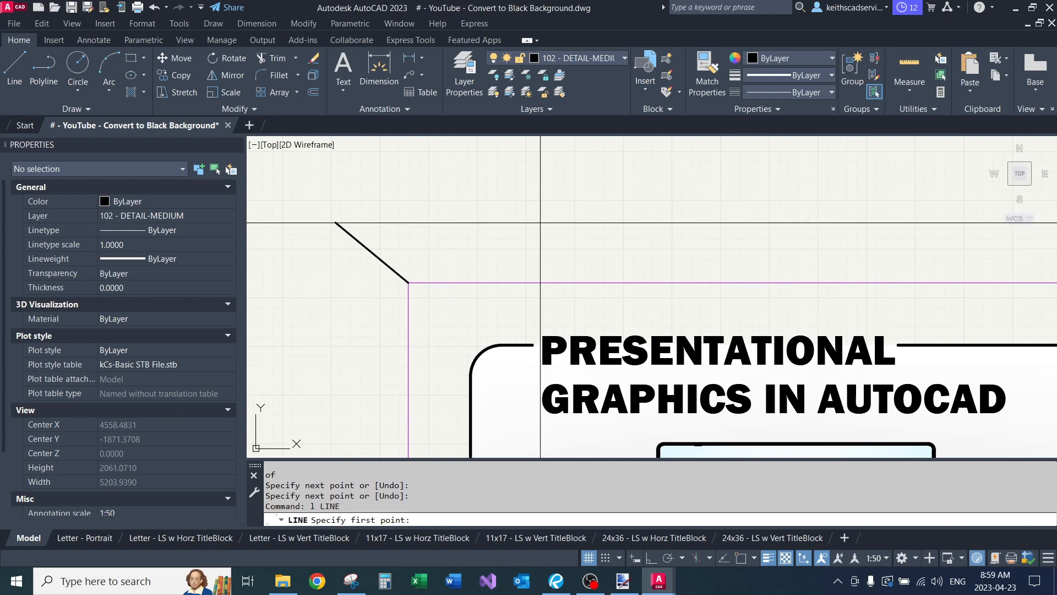
middle_drag(625, 219, 563, 249)
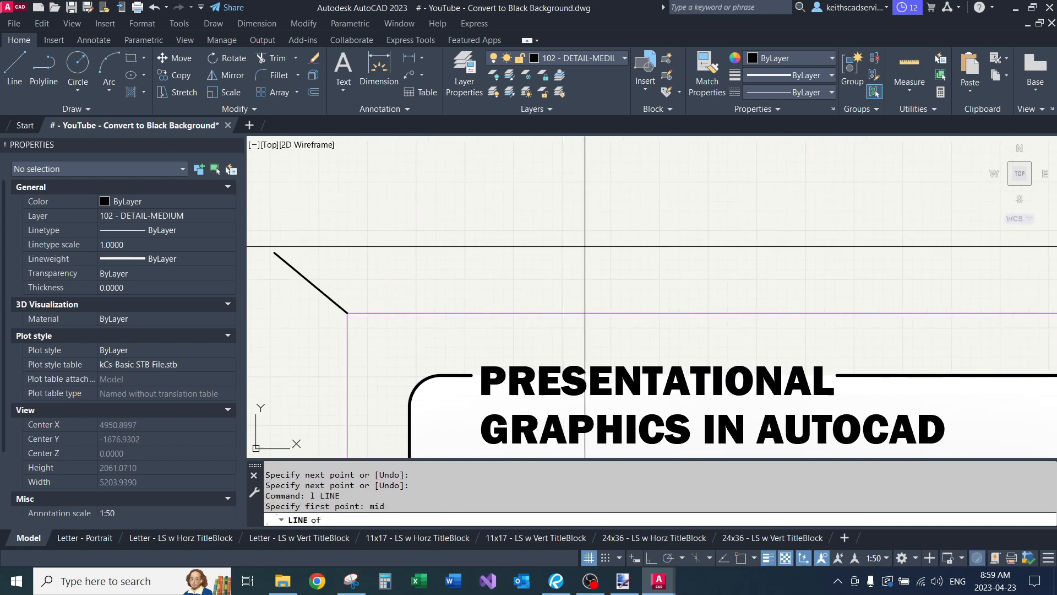
scroll(564, 249, down, 4)
click(635, 271)
click(586, 198)
key(Return)
- Erase the two test lines drawn from the flowchart frame's upper edge and corner
drag(619, 236, 611, 229)
text(e)
key(Return)
drag(455, 217, 427, 257)
text(E)
key(Return)
- Copy the orange arrow above the STOP sign to the empty space between the original START HERE box and the flowchart
mouse_move(434, 284)
middle_down()
mouse_move(419, 218)
mouse_move(390, 300)
middle_up()
click(577, 255)
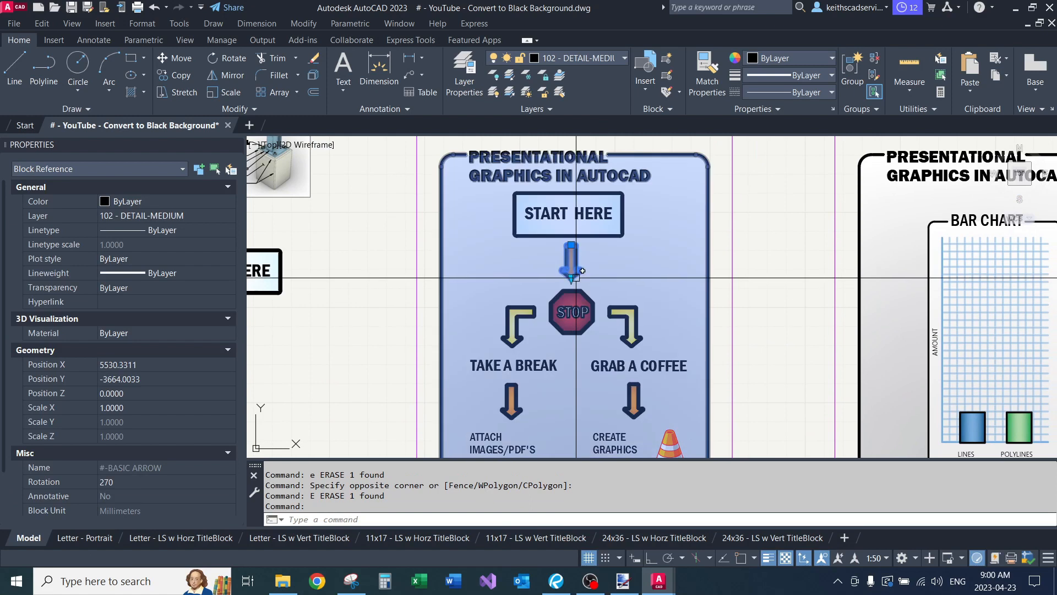
text(c)
key(space)
click(572, 264)
middle_drag(412, 304, 534, 225)
click(478, 265)
key(space)
- Copy the bent yellow arrow above TAKE A BREAK to the left of the orange arrow copy, and select the new copy
click(630, 246)
text(c)
key(space)
click(629, 246)
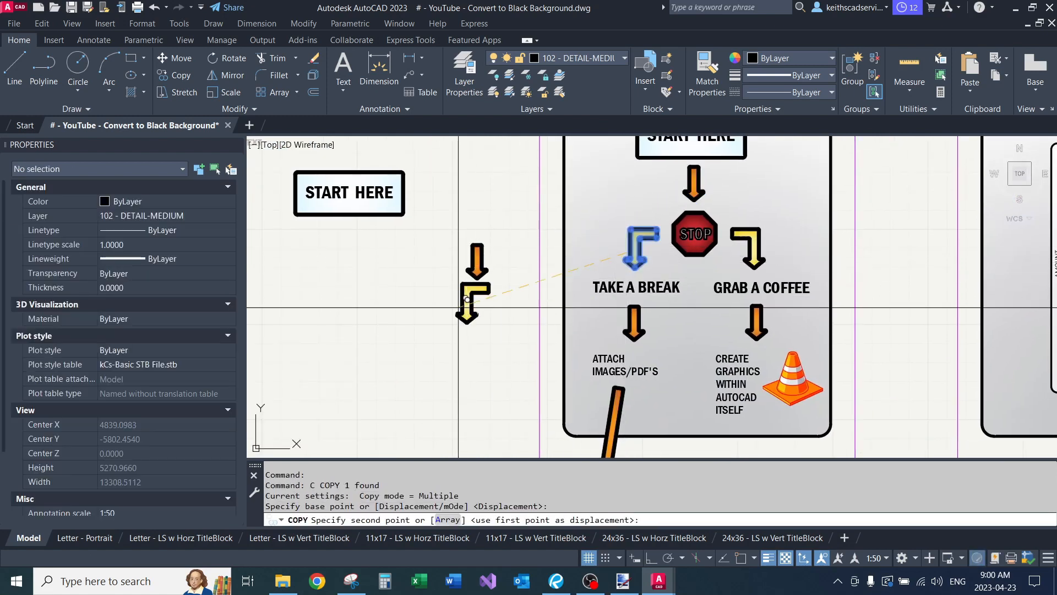
click(406, 259)
key(space)
click(405, 259)
scroll(405, 259, up, 2)
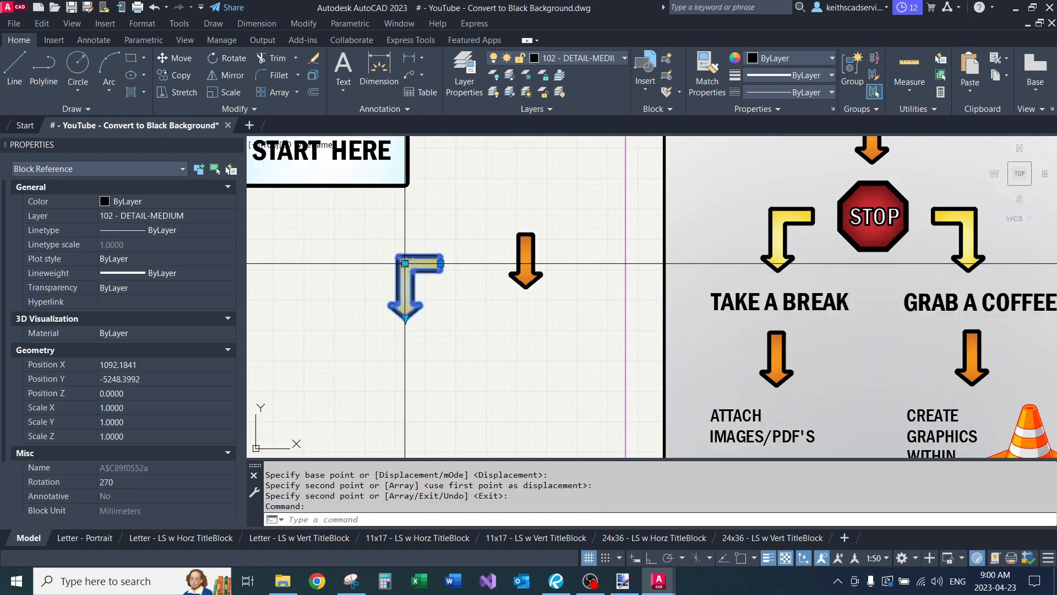
- Lengthen both arms of the bent yellow arrow copy with its stretch grips, and clear the selection
click(406, 318)
key(Escape)
key(Escape)
key(Escape)
middle_drag(433, 366, 573, 336)
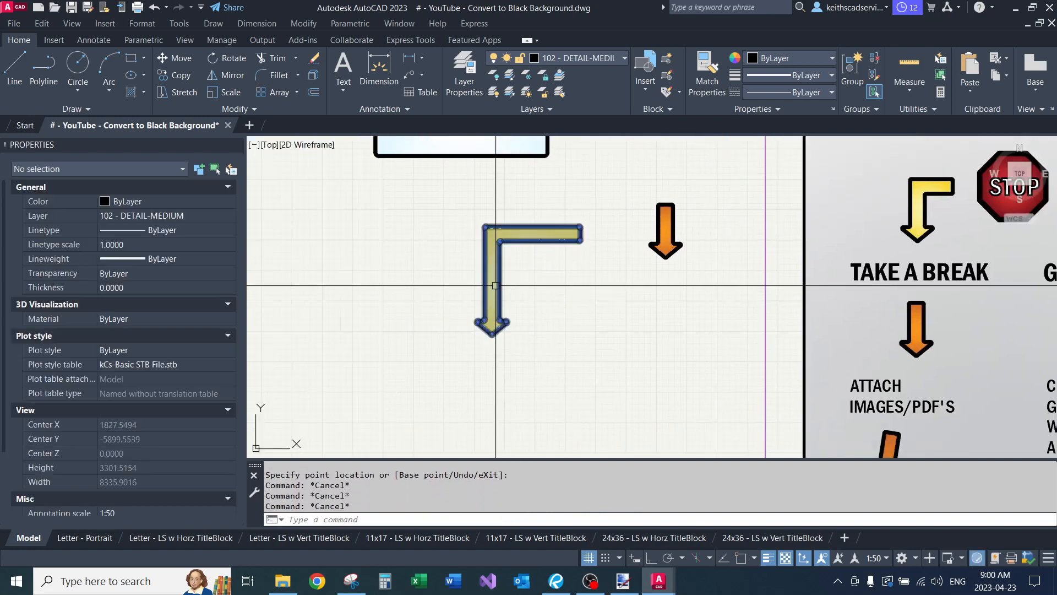
- Open the bent yellow arrow's block definition in the Block Editor and inspect its gradient hatch
click(492, 286)
key(Return)
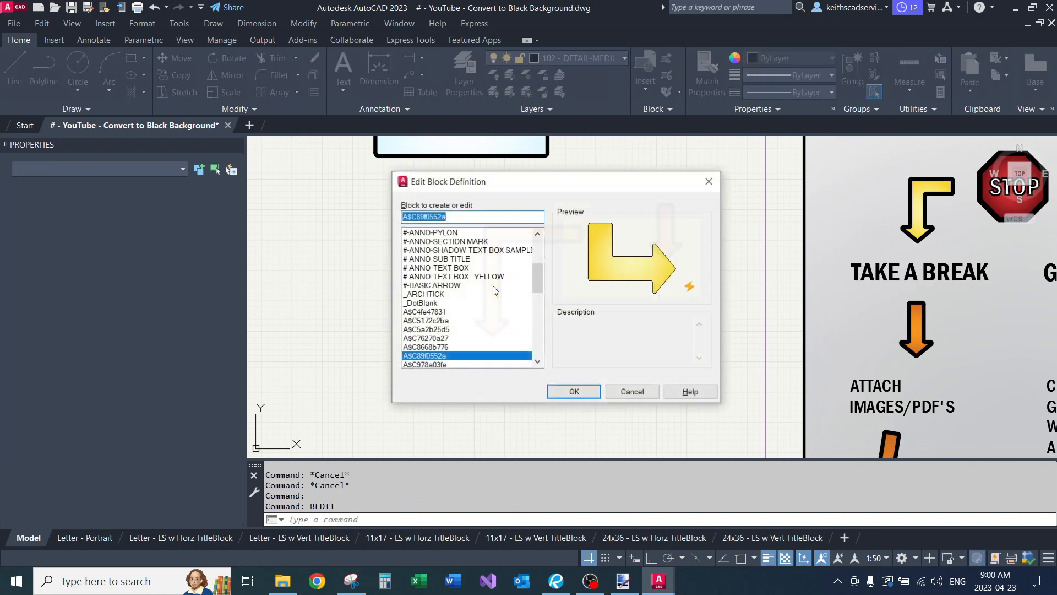
click(581, 395)
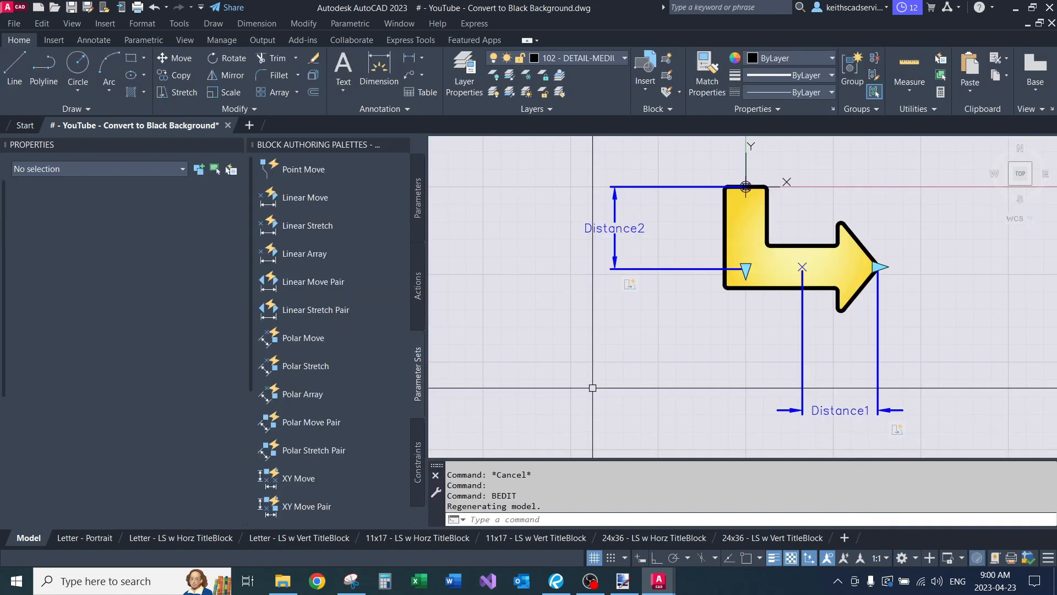
scroll(635, 323, up, 3)
click(640, 290)
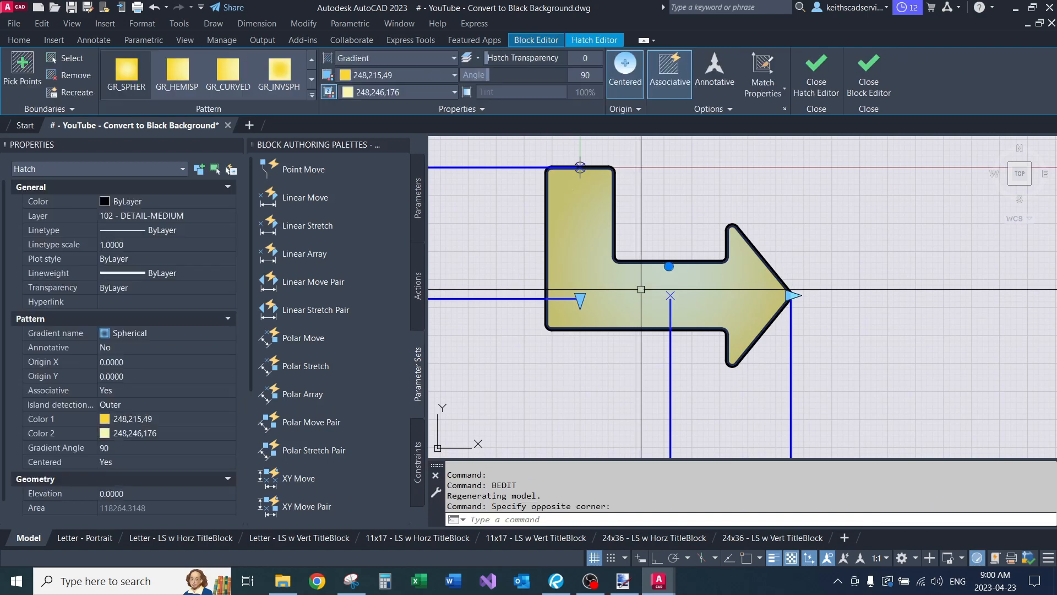
key(Escape)
key(Escape)
key(Escape)
- Copy the arrow's outline polyline to the empty space right of the original arrow
click(644, 259)
middle_drag(682, 193, 568, 266)
text(c)
click(573, 263)
scroll(721, 249, down, 2)
middle_drag(727, 247, 531, 258)
click(671, 219)
key(Return)
middle_drag(637, 338, 697, 306)
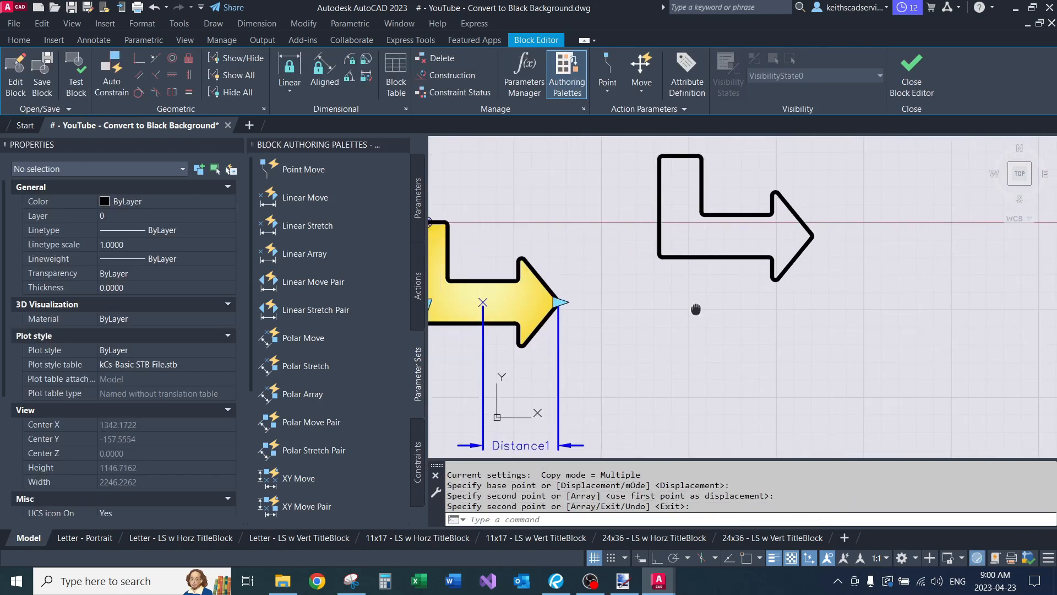
- Fill the copied arrow outline with a SOLID hatch
text(h s)
click(699, 256)
key(space)
key(space)
click(784, 278)
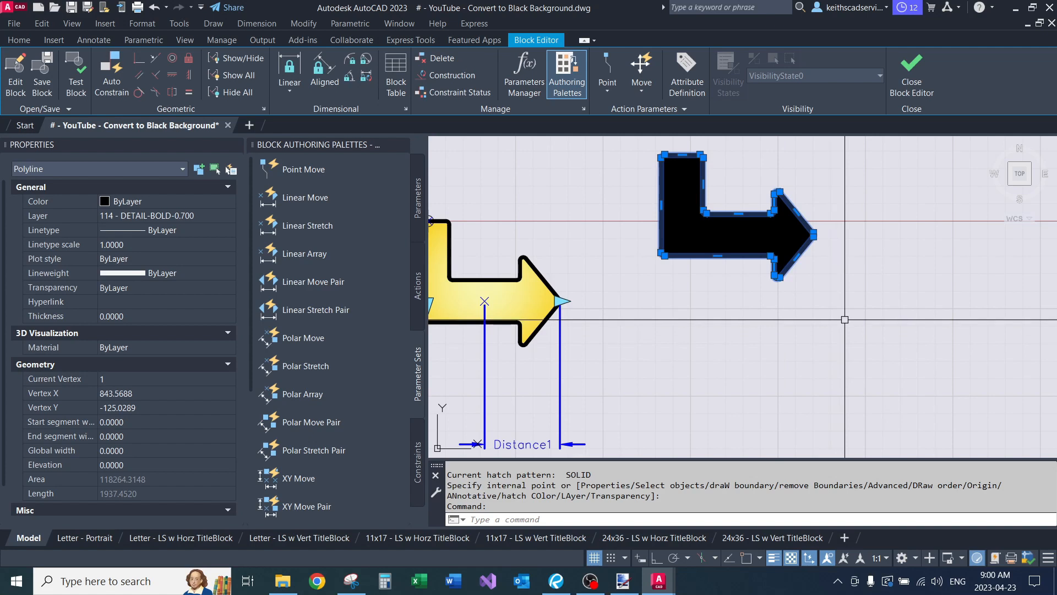
key(Escape)
key(Escape)
- Match the copied arrow's solid fill to the original arrow's yellow gradient hatch
text(ma)
key(space)
key(F1)
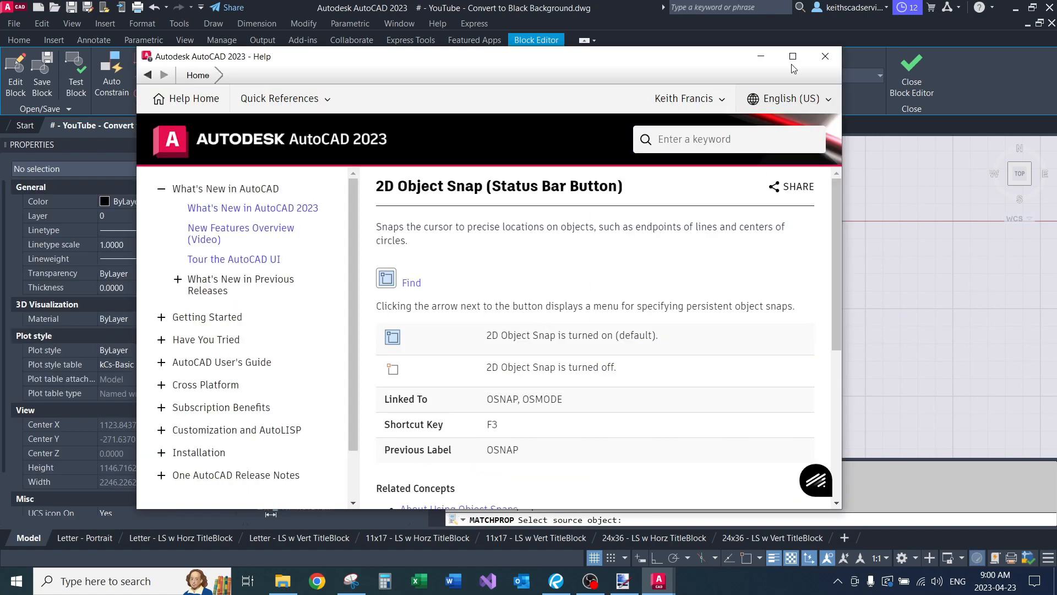
click(817, 57)
click(540, 287)
click(685, 207)
key(space)
- Examine the stretch action of the Distance2 parameter and the stretch frame around the original arrow
mouse_move(659, 308)
middle_down()
mouse_move(828, 300)
mouse_move(810, 211)
middle_up()
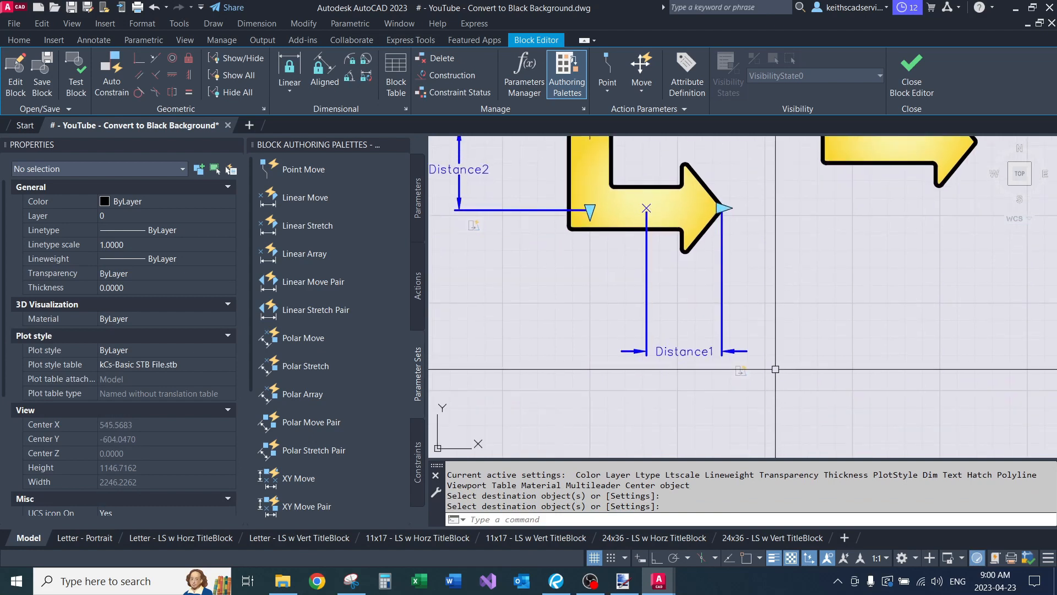
middle_drag(484, 233, 586, 331)
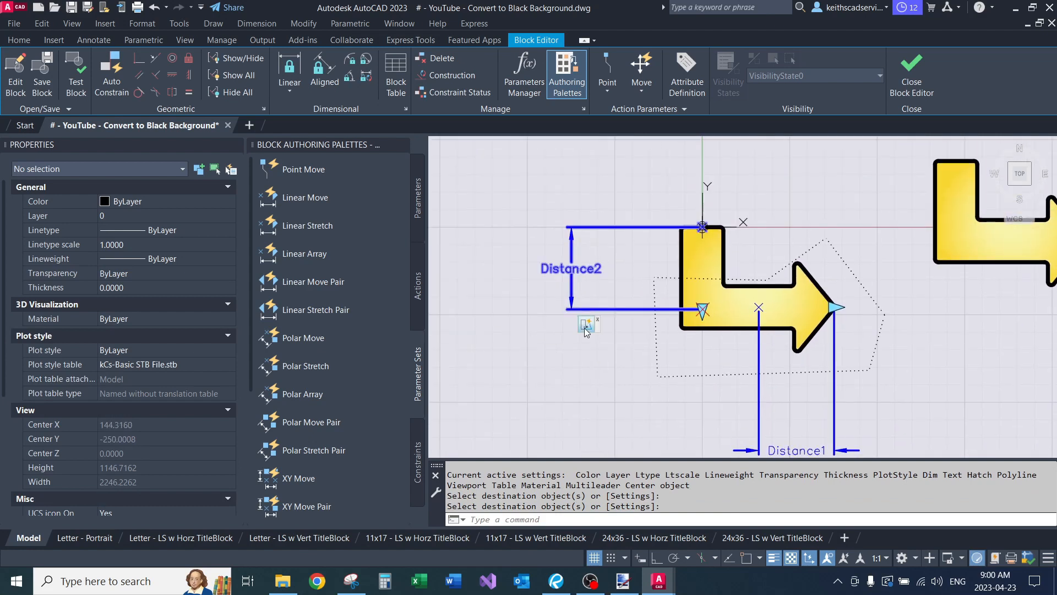
click(585, 326)
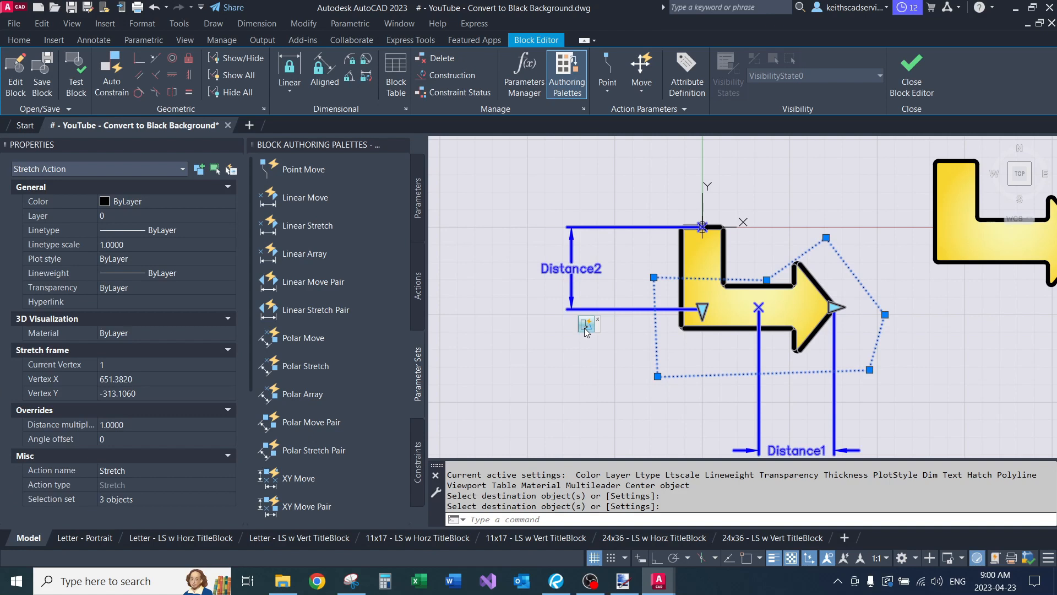
key(Escape)
key(Escape)
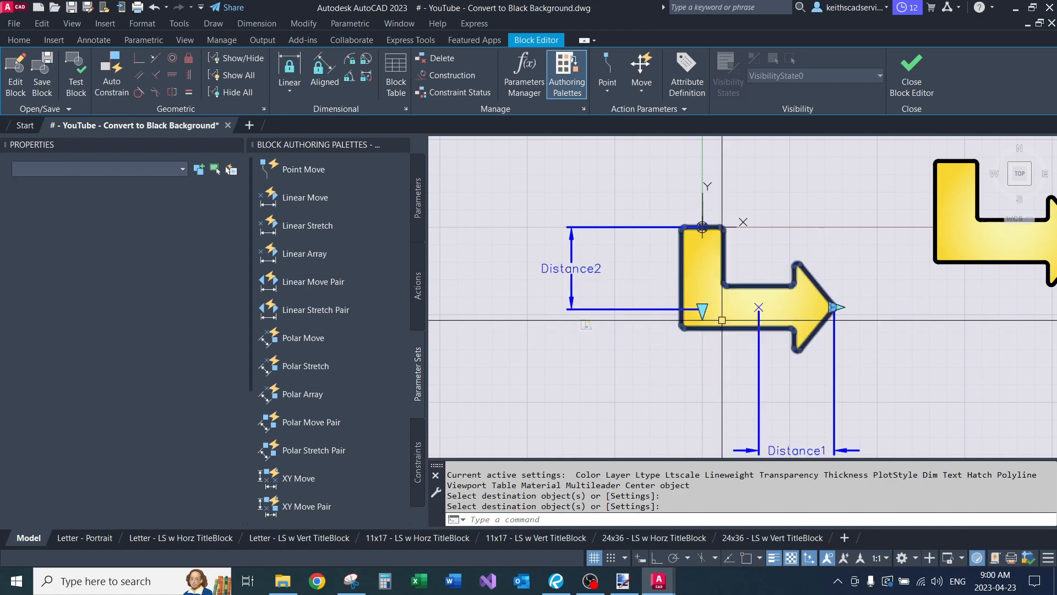
- Try to move the original arrow's gradient hatch
click(735, 312)
middle_drag(707, 346, 690, 322)
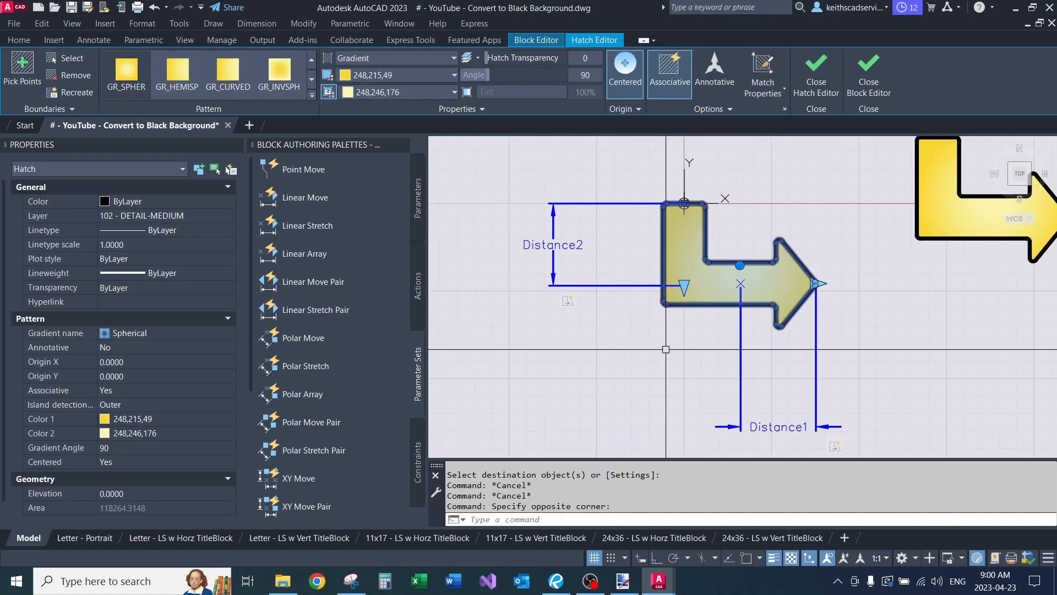
text(m)
key(Return)
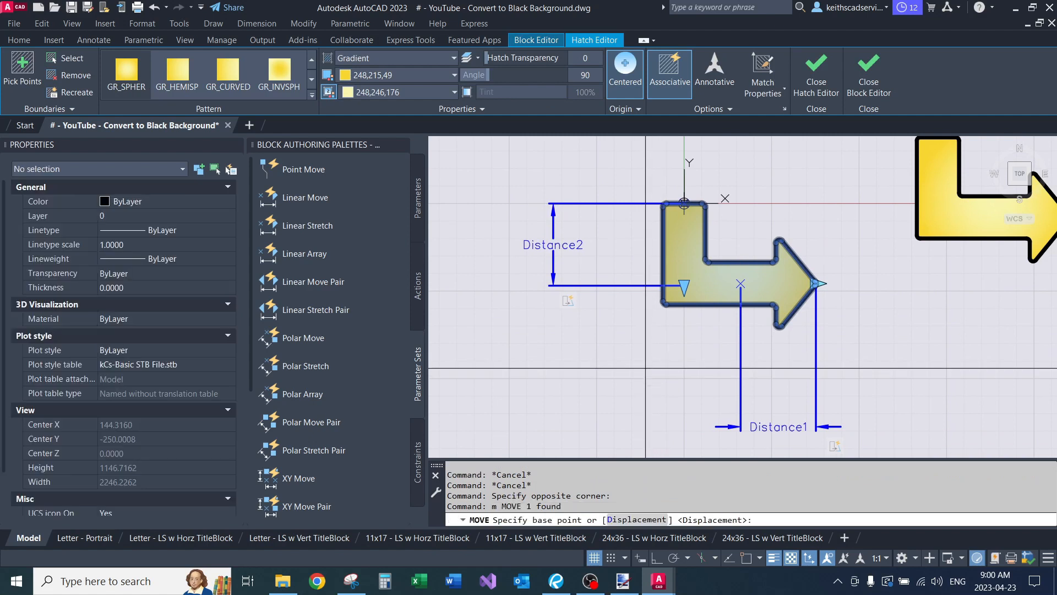
click(655, 333)
key(Escape)
key(Escape)
middle_drag(699, 351, 589, 374)
key(Escape)
click(866, 240)
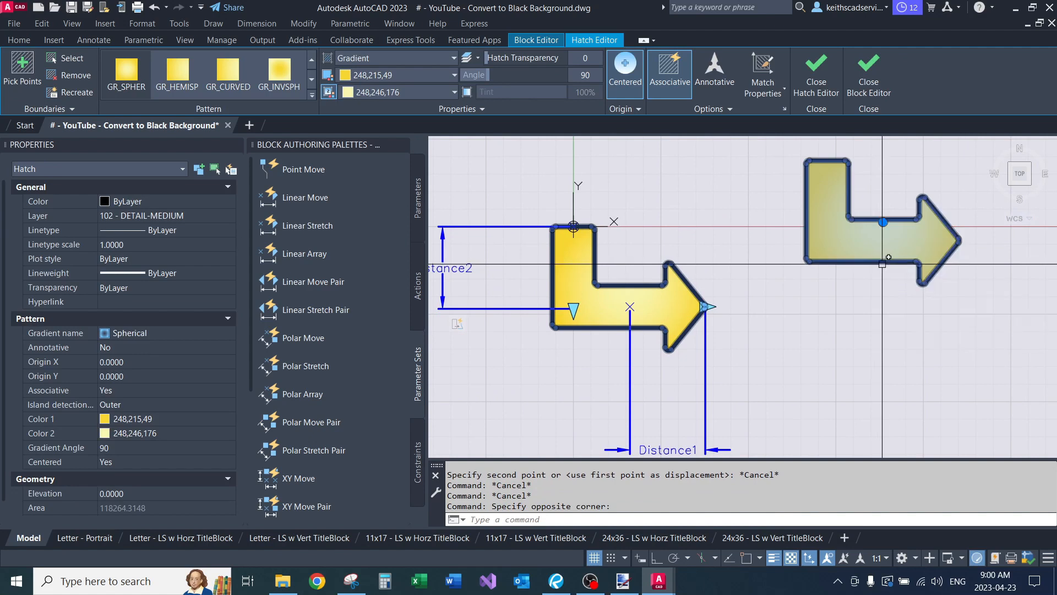
middle_drag(882, 262, 754, 305)
scroll(800, 276, up, 2)
click(821, 256)
key(Escape)
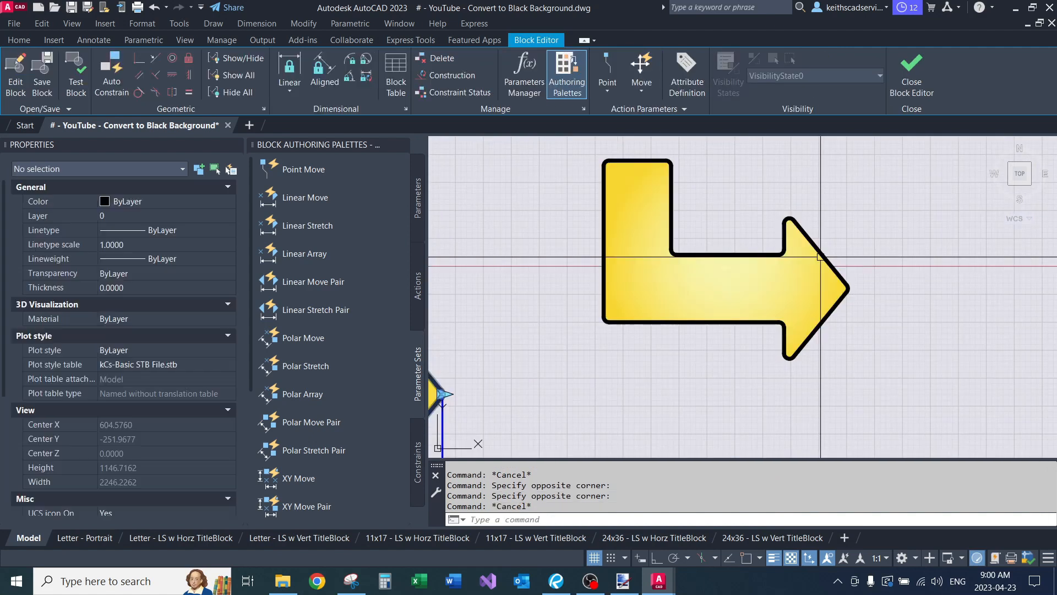
key(Escape)
key(Escape)
scroll(787, 212, down, 2)
click(848, 222)
click(761, 299)
text(e)
key(Return)
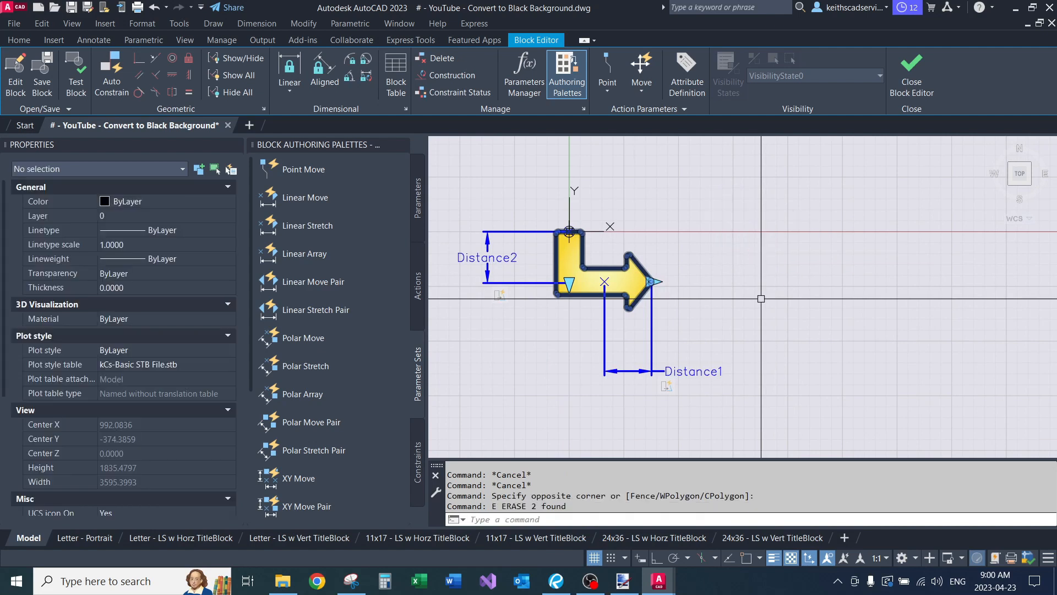
key(ctrl+z)
- Stretch the arrowhead end of the copied arrow to the right, lengthening its horizontal arm
scroll(838, 227, up, 2)
click(851, 178)
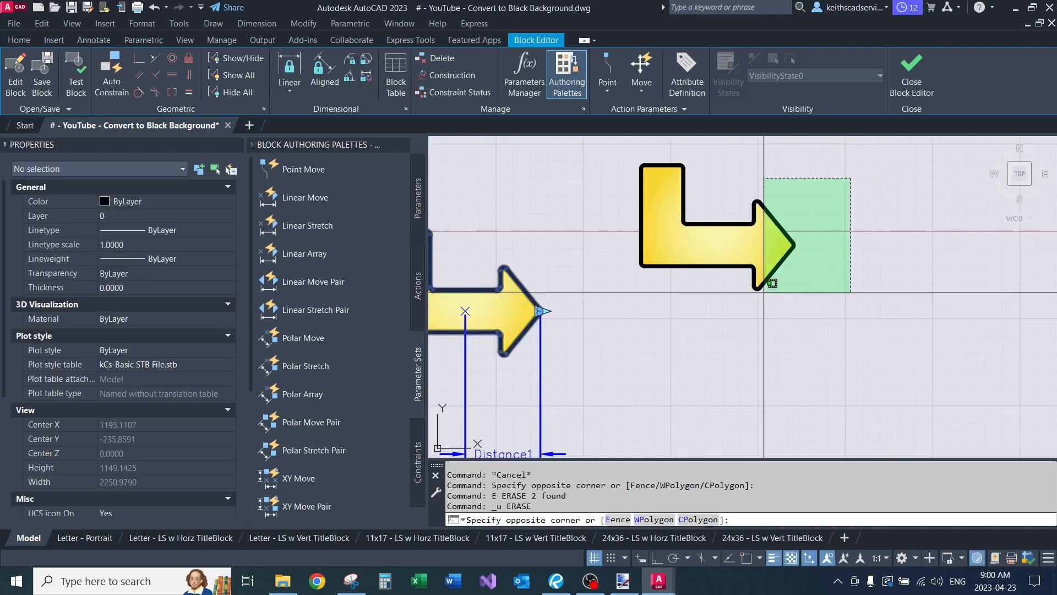
click(709, 336)
shift+click(736, 249)
text(s)
key(Return)
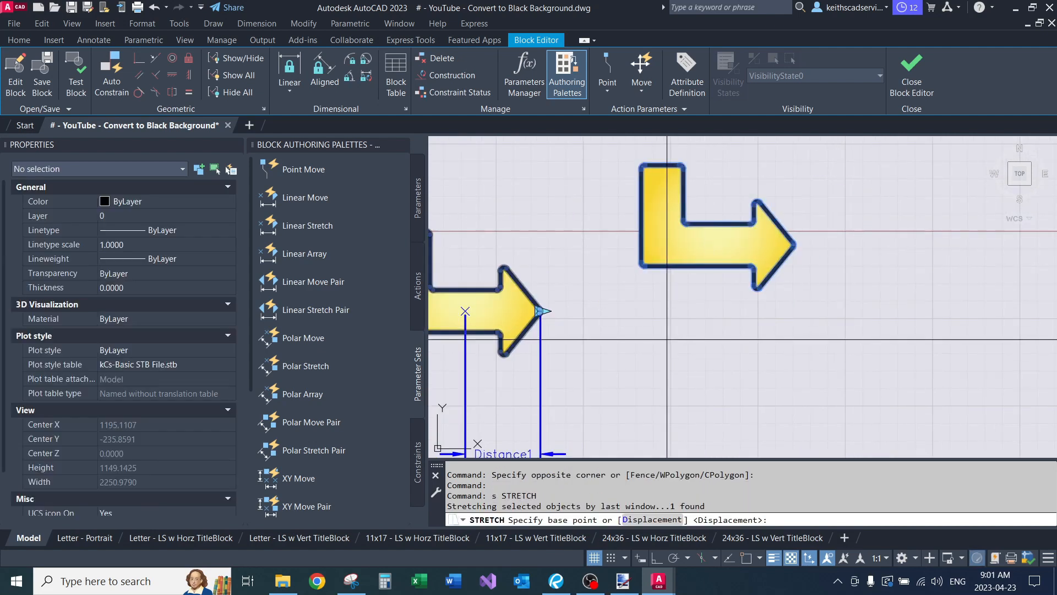
click(666, 340)
click(722, 338)
middle_drag(712, 147, 712, 222)
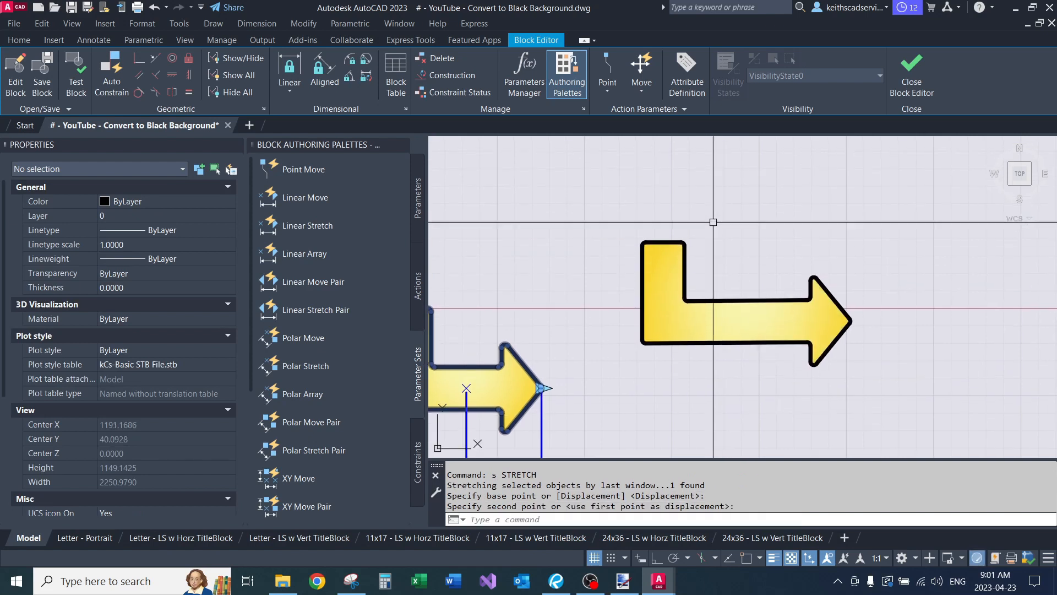
- Stretch the upper end of the copied arrow upward, lengthening its vertical arm
click(712, 222)
click(590, 256)
middle_drag(588, 253, 568, 319)
text(s)
key(Return)
click(568, 318)
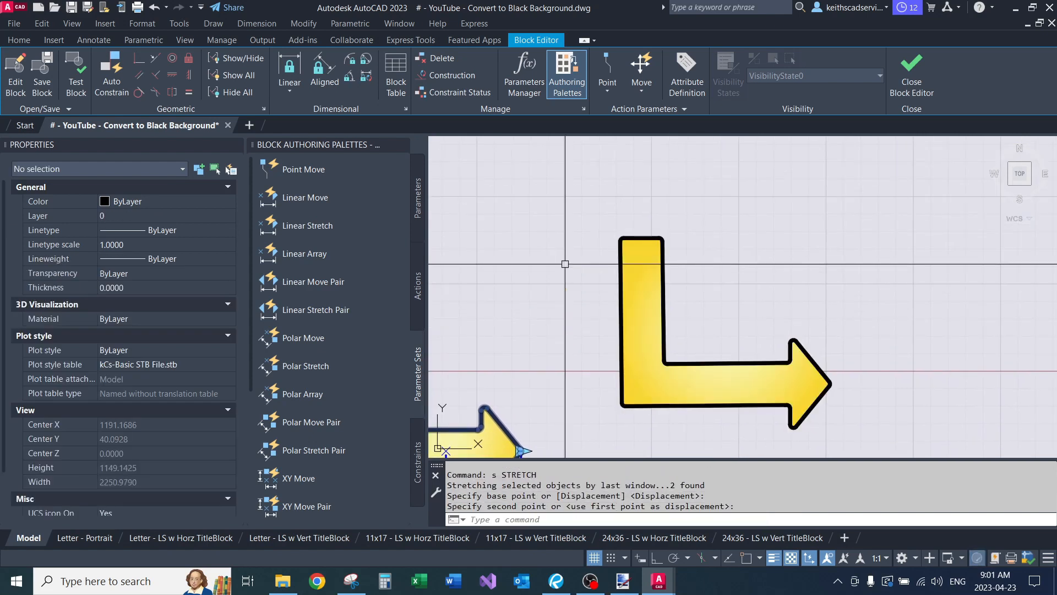
- Stretch the upper end of the copied arrow up and to the left so its vertical arm slants
scroll(695, 307, down, 2)
middle_drag(695, 308, 688, 283)
click(687, 268)
click(596, 205)
text(s)
key(Return)
click(604, 287)
click(570, 264)
middle_drag(597, 297, 587, 236)
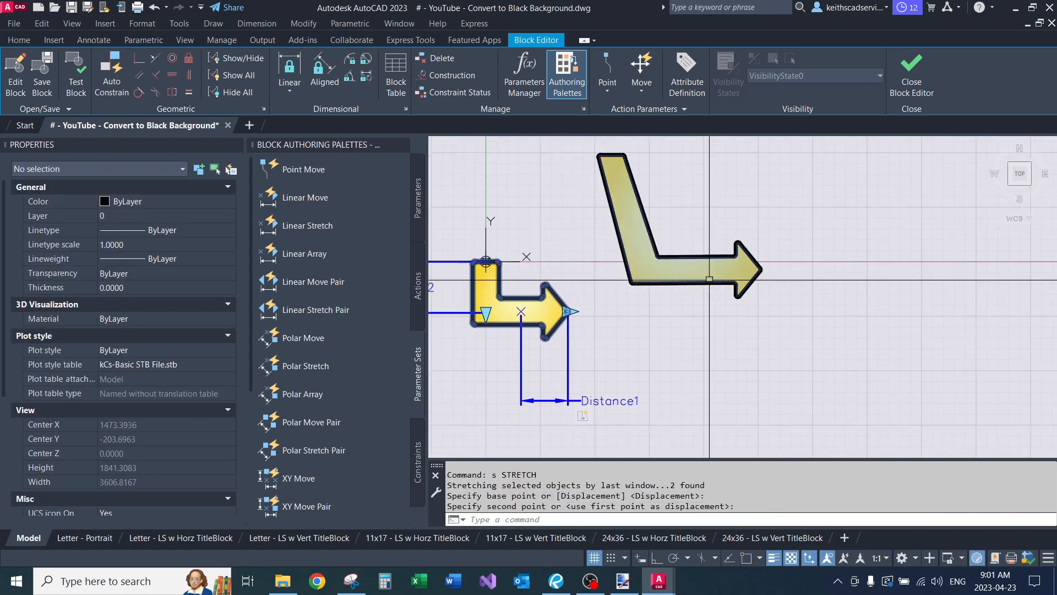
click(838, 215)
click(613, 337)
key(Escape)
key(Escape)
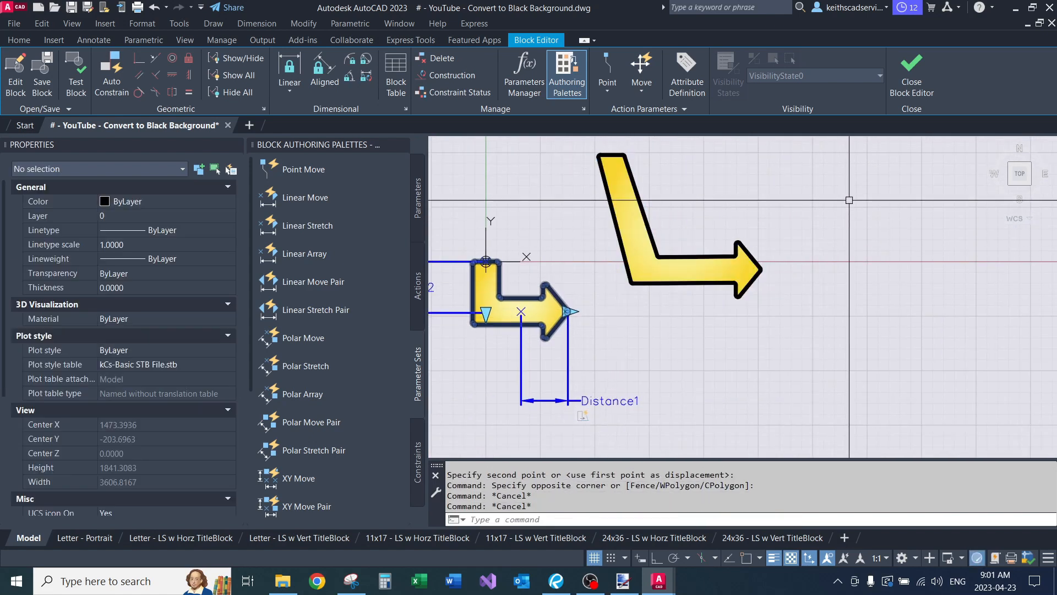
click(849, 199)
key(Escape)
key(Escape)
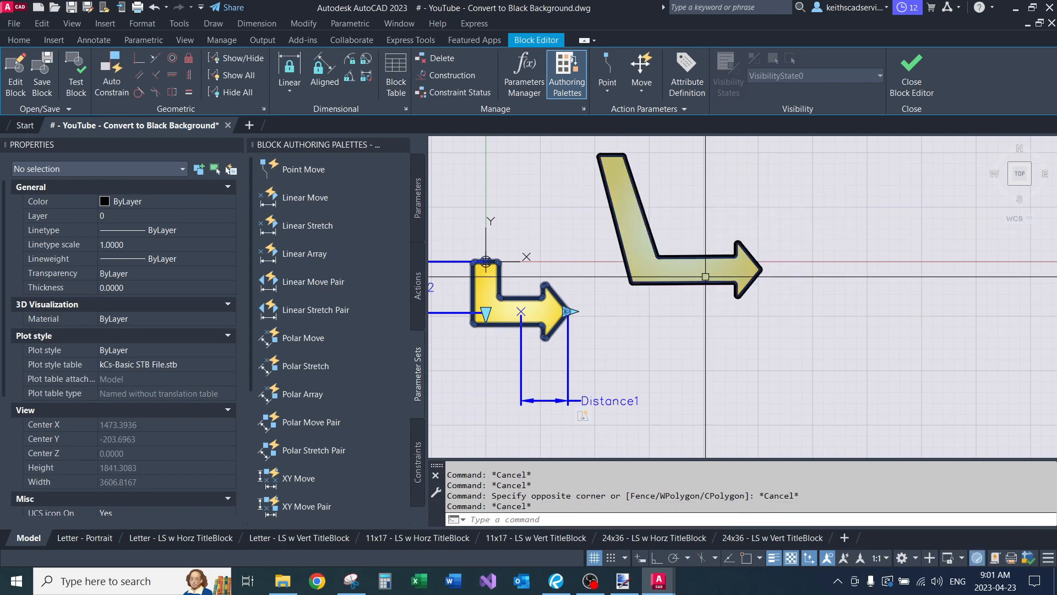
click(707, 269)
key(Escape)
key(Escape)
- Stretch the copied arrow's horizontal arm and arrowhead straight downward
click(866, 208)
click(643, 337)
text(s)
key(Return)
click(683, 305)
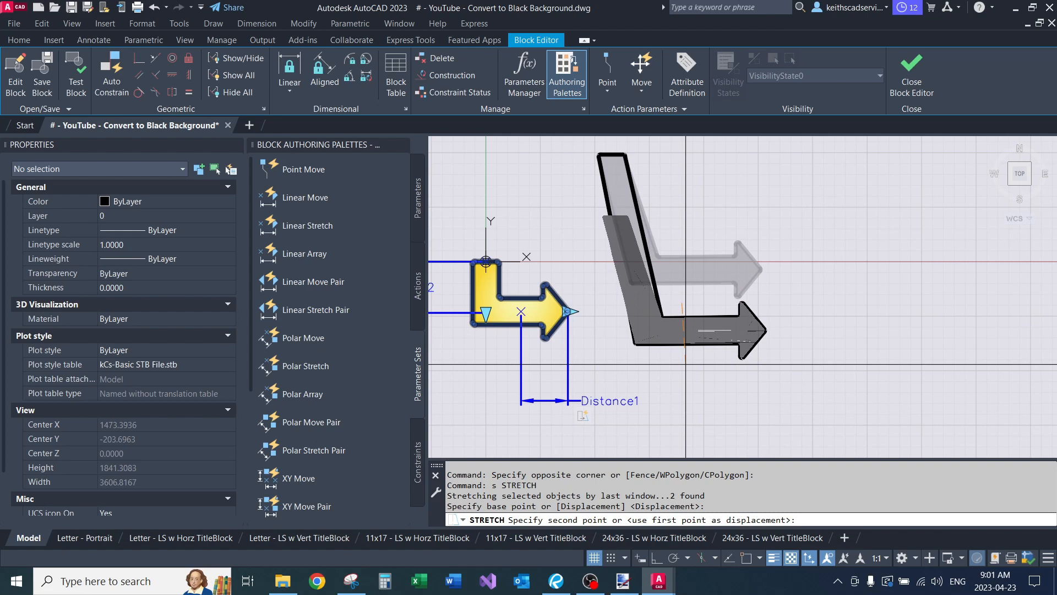
click(685, 364)
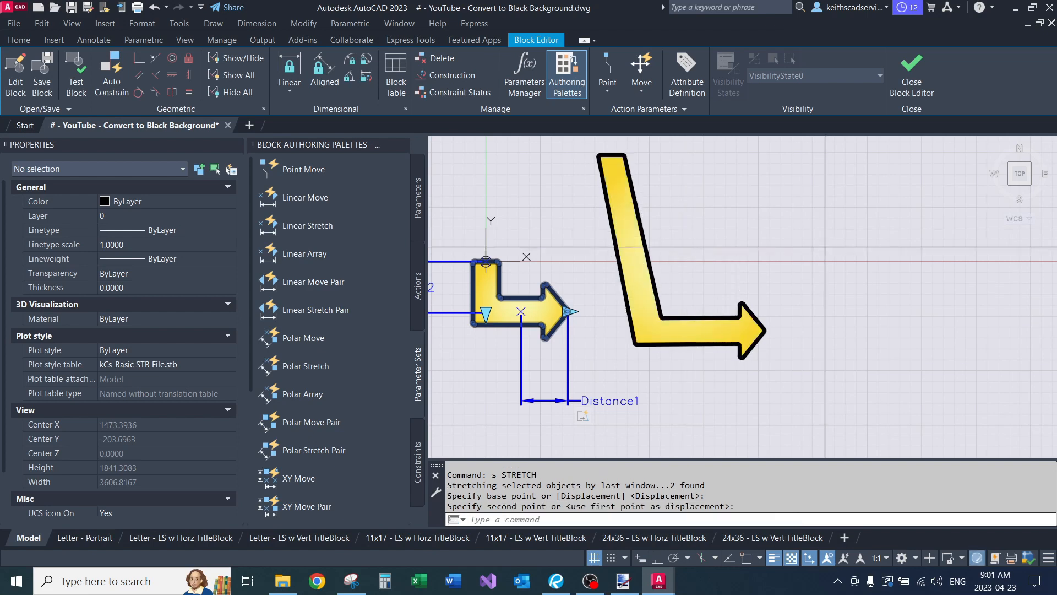
- Stretch the copied arrow's horizontal arm and arrowhead up and to the right
click(824, 247)
click(617, 352)
text(s)
key(Return)
click(747, 274)
click(849, 219)
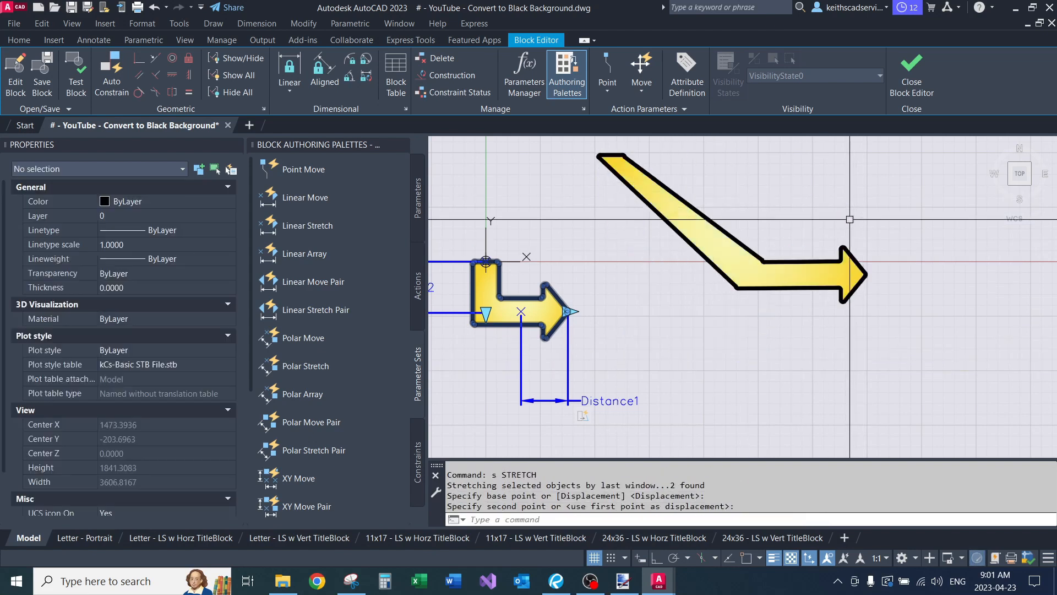
middle_drag(849, 219, 791, 265)
scroll(688, 301, up, 4)
scroll(722, 301, down, 1)
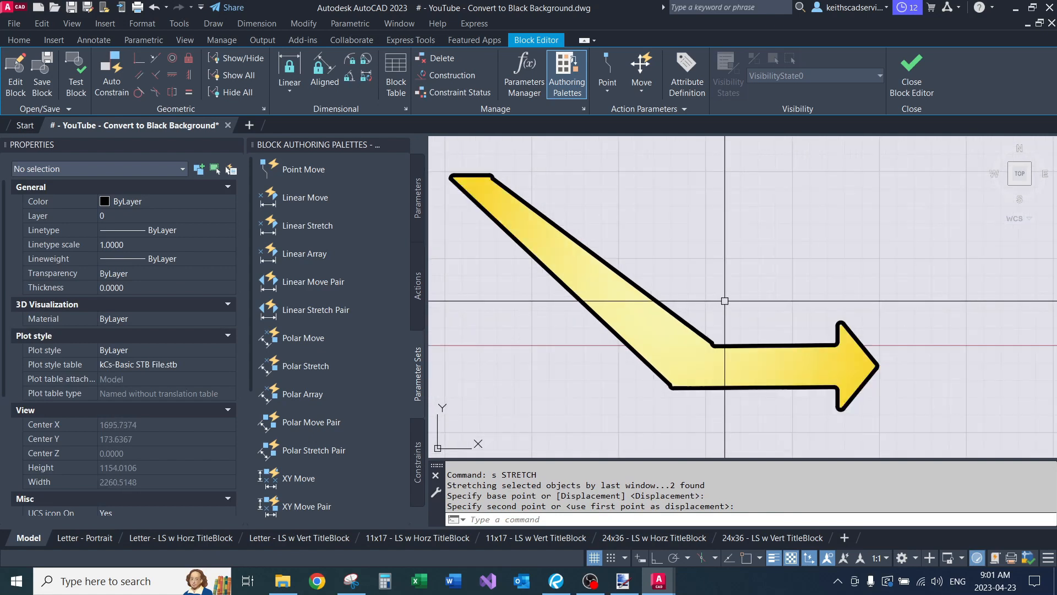
- Erase the copied arrow's outline and gradient hatch from the block definition
scroll(719, 296, down, 1)
click(837, 269)
click(718, 380)
text(e)
key(Return)
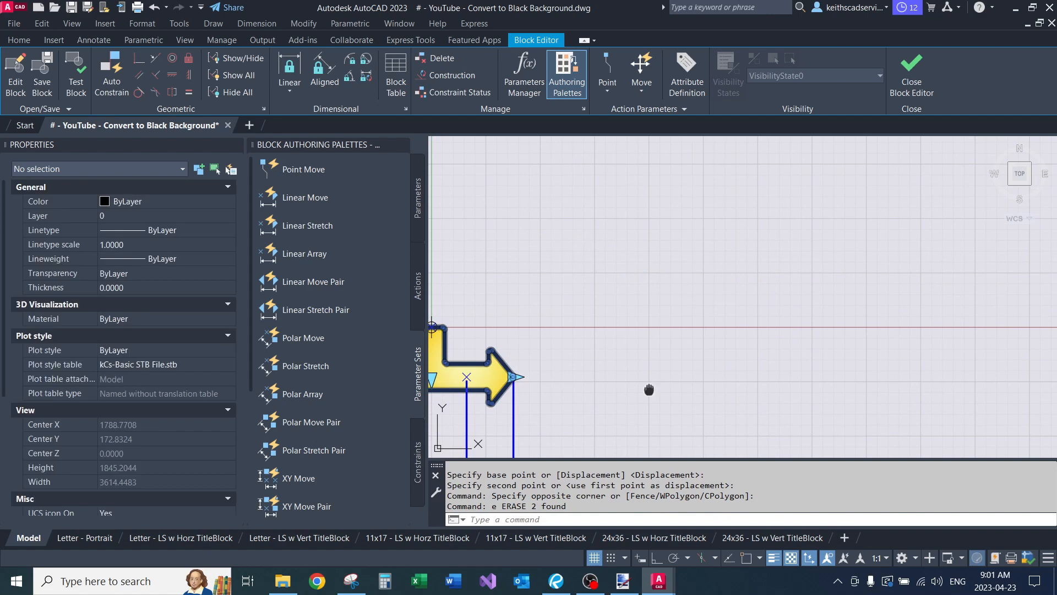
- Close the Block Editor and discard the changes to the arrow block
middle_drag(649, 390, 828, 308)
scroll(580, 313, up, 2)
key(Escape)
key(Escape)
key(Escape)
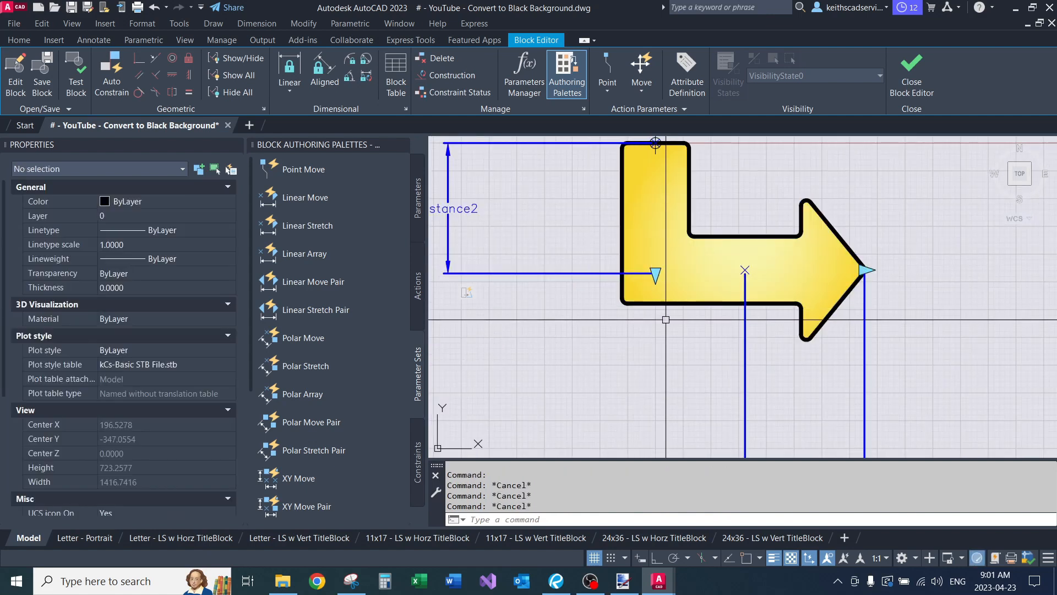
click(924, 81)
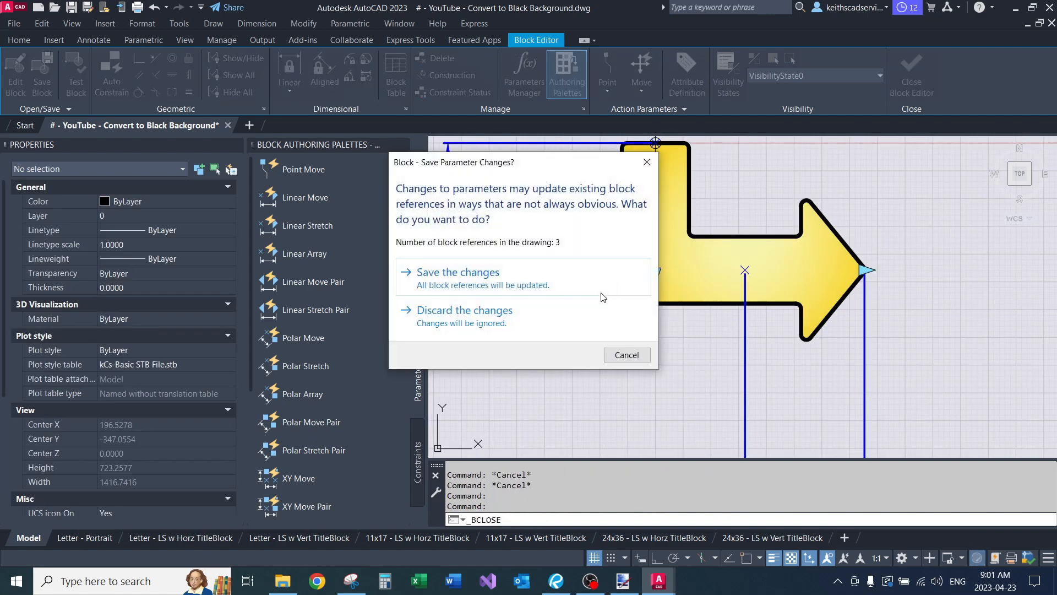
click(491, 326)
- Shorten both arms of the bent yellow arrow copy with its stretch grips, and clear the selection
click(522, 223)
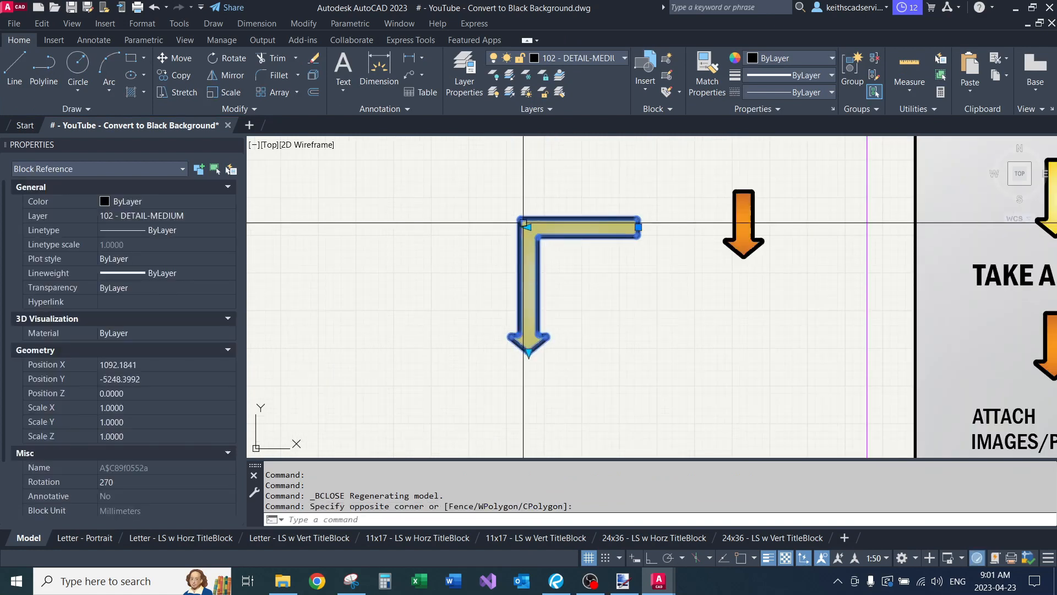
click(524, 224)
click(569, 225)
click(571, 352)
click(569, 407)
click(570, 406)
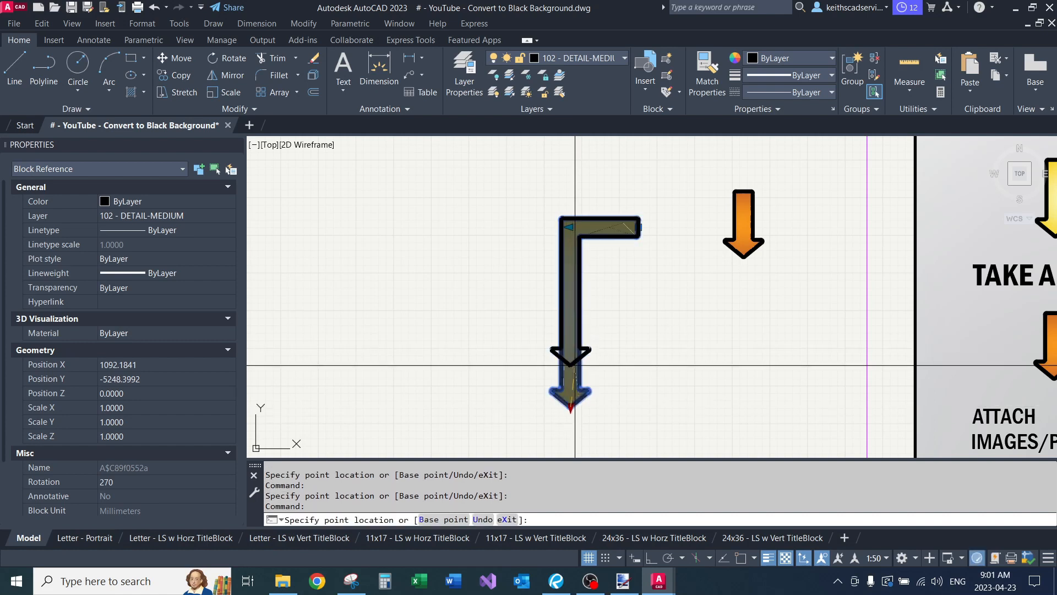
click(570, 315)
key(Escape)
key(Escape)
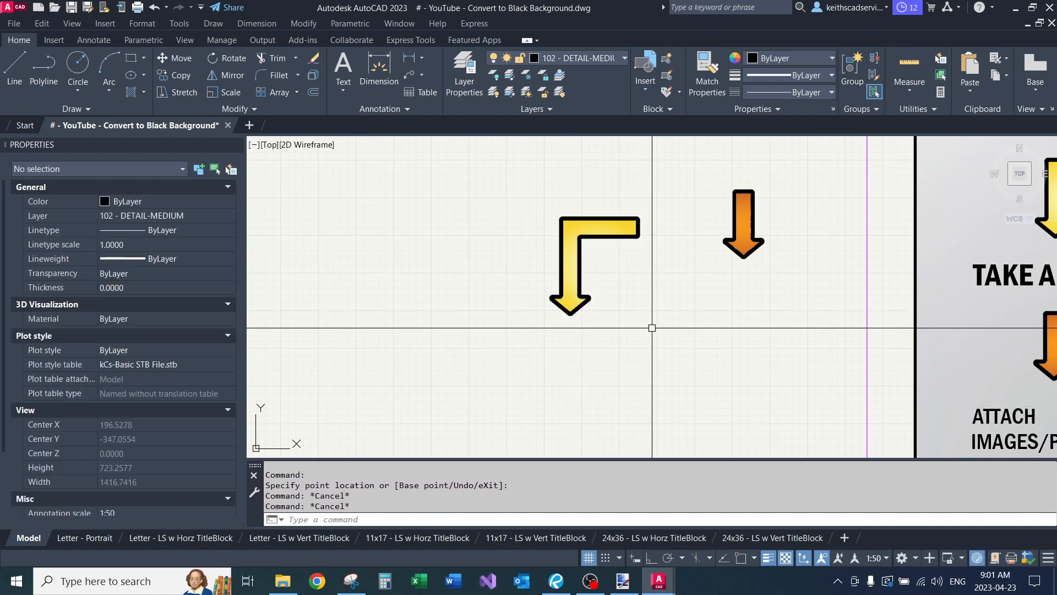
middle_drag(651, 327, 456, 329)
scroll(553, 345, down, 2)
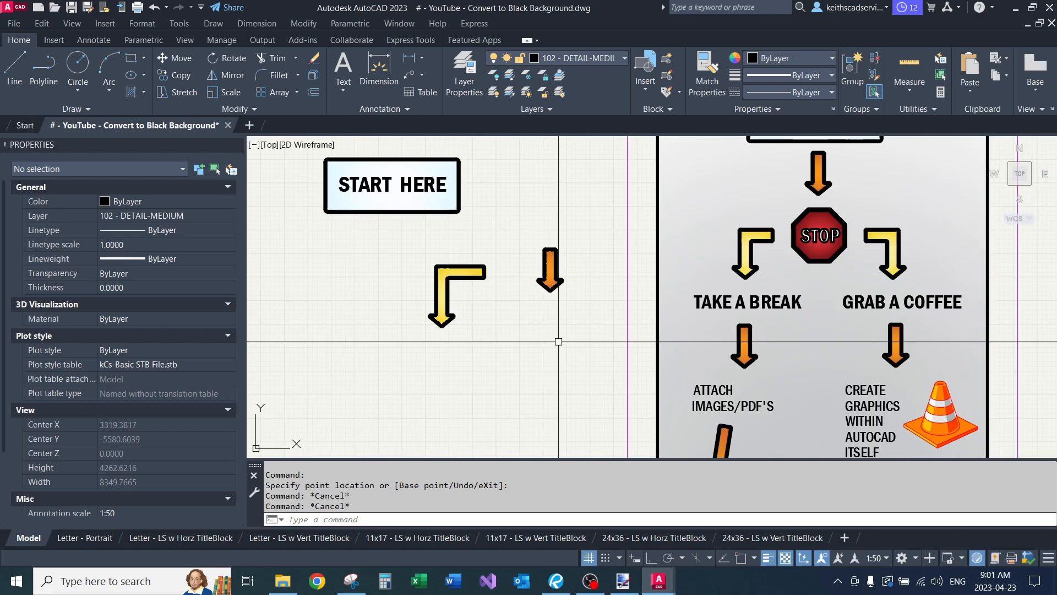
middle_drag(587, 357, 456, 273)
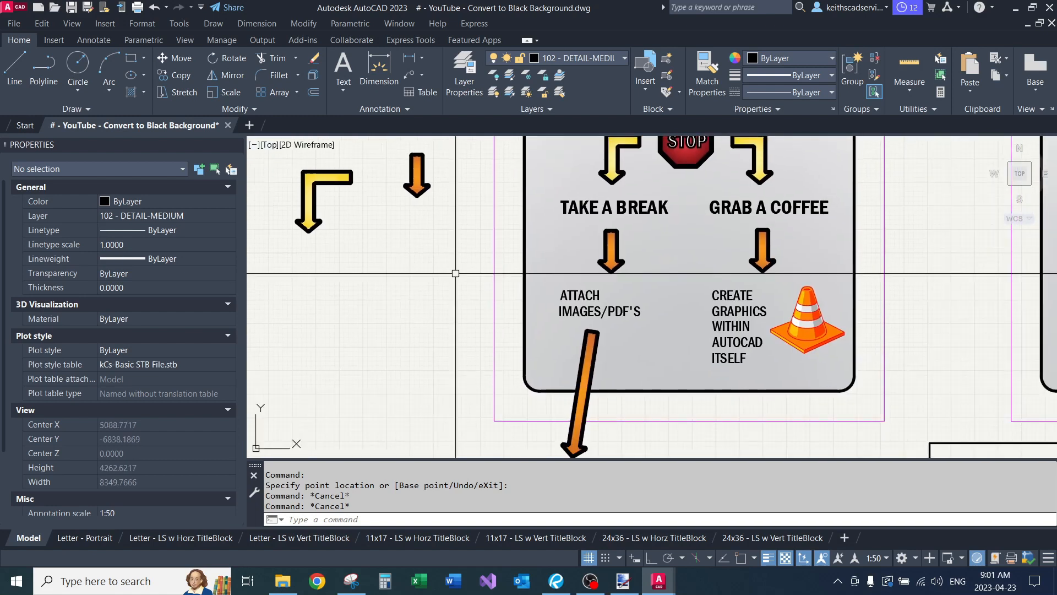
- Copy the traffic cone from the flowchart sheet into the empty area outside the sheet
scroll(444, 273, down, 2)
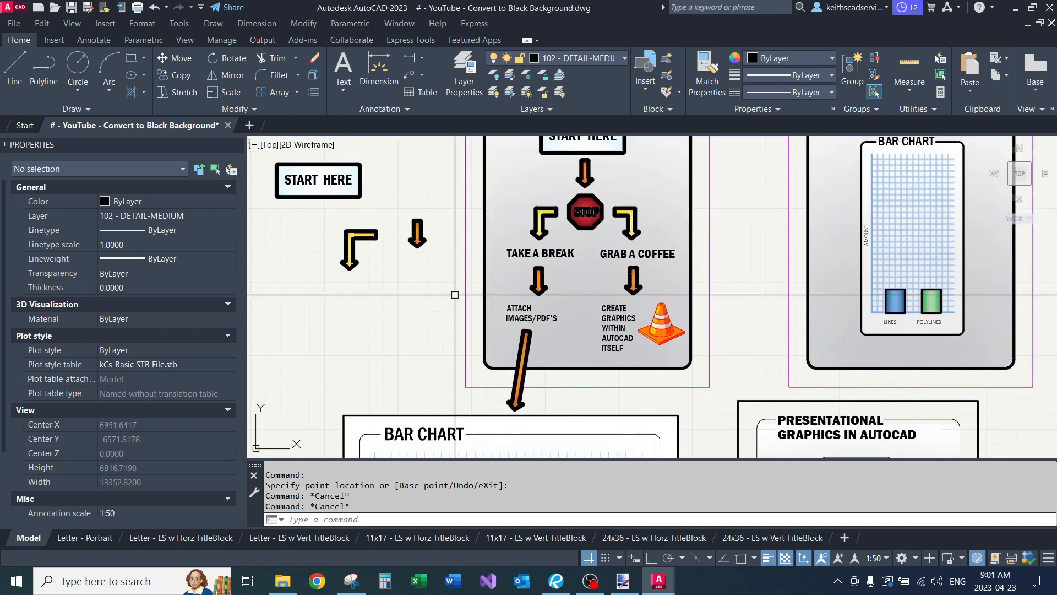
scroll(685, 353, up, 4)
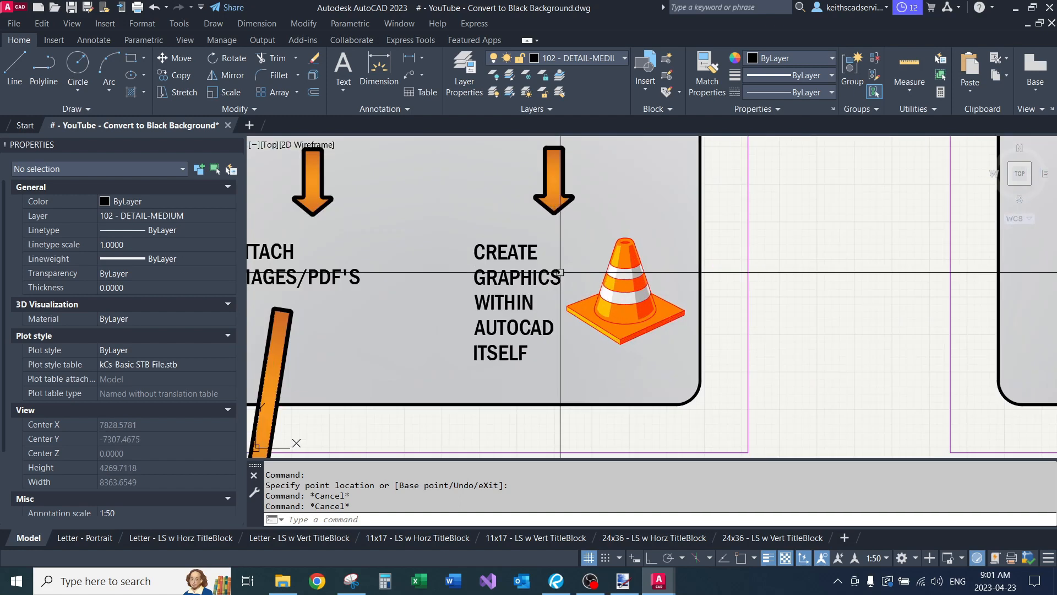
click(618, 295)
text(c)
key(Return)
click(632, 324)
scroll(632, 324, down, 3)
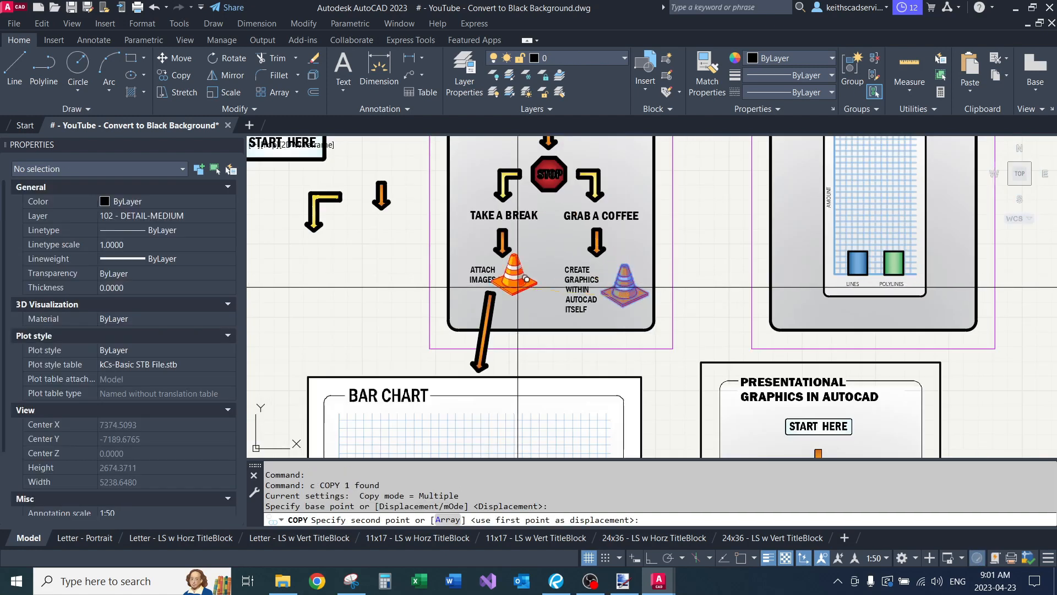
scroll(532, 295, up, 3)
click(565, 283)
key(Return)
scroll(495, 294, up, 4)
scroll(563, 293, down, 4)
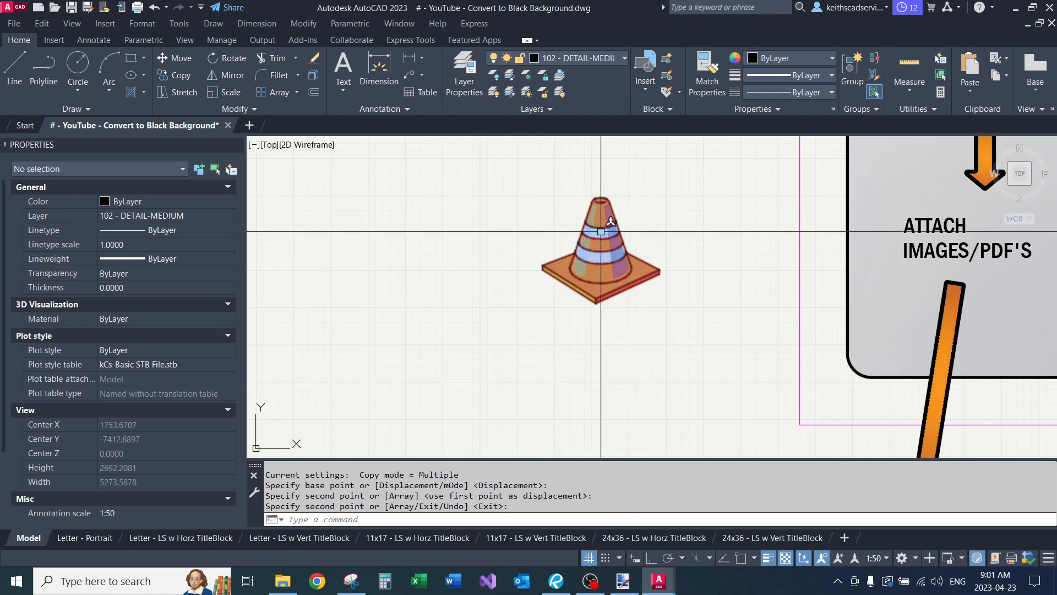
- Select the copied traffic cone to check its block properties, and clear the selection
scroll(648, 199, up, 2)
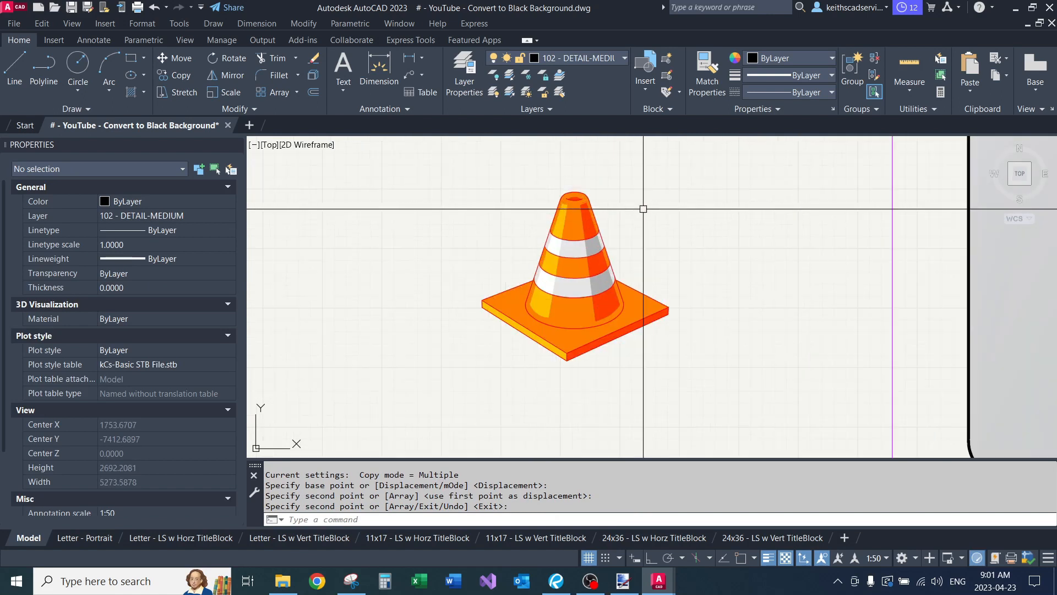
click(671, 224)
click(518, 272)
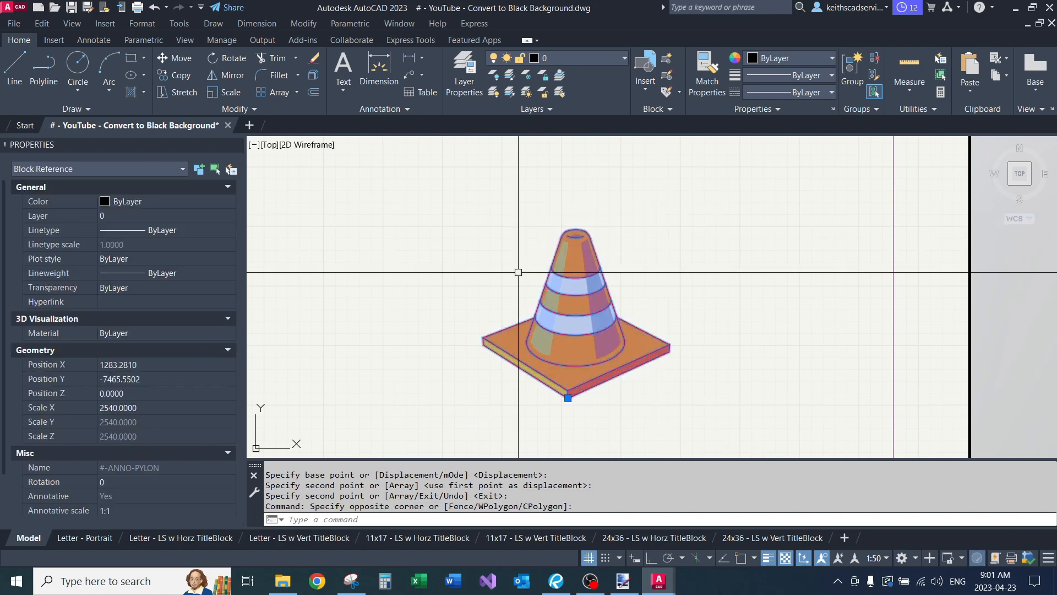
key(Escape)
key(Escape)
mouse_move(489, 342)
middle_down()
mouse_move(537, 266)
mouse_move(436, 365)
middle_up()
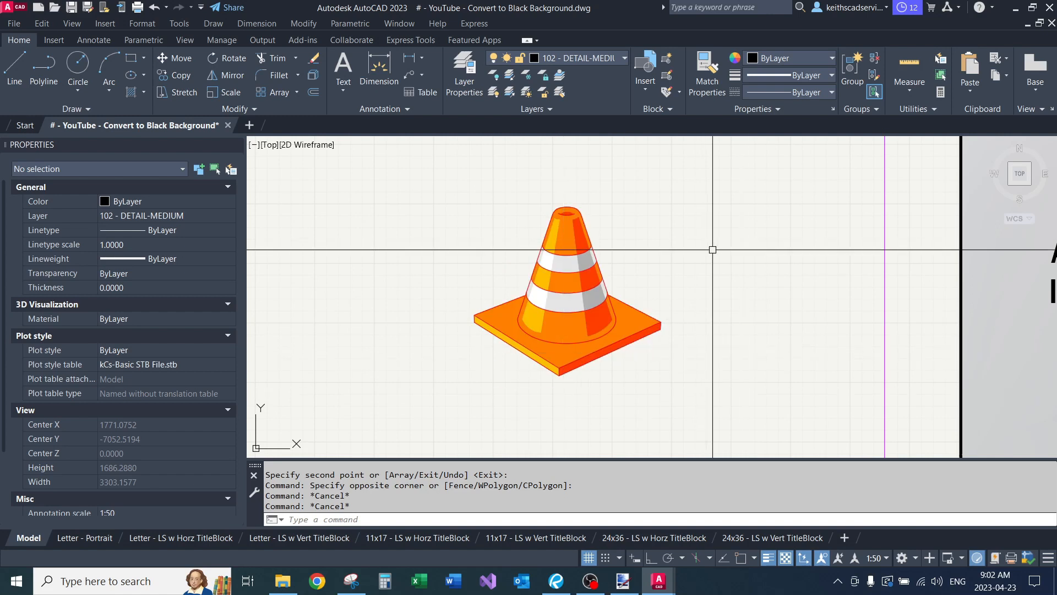
- Erase the copied traffic cone
scroll(677, 214, down, 4)
click(633, 234)
text(e)
key(Return)
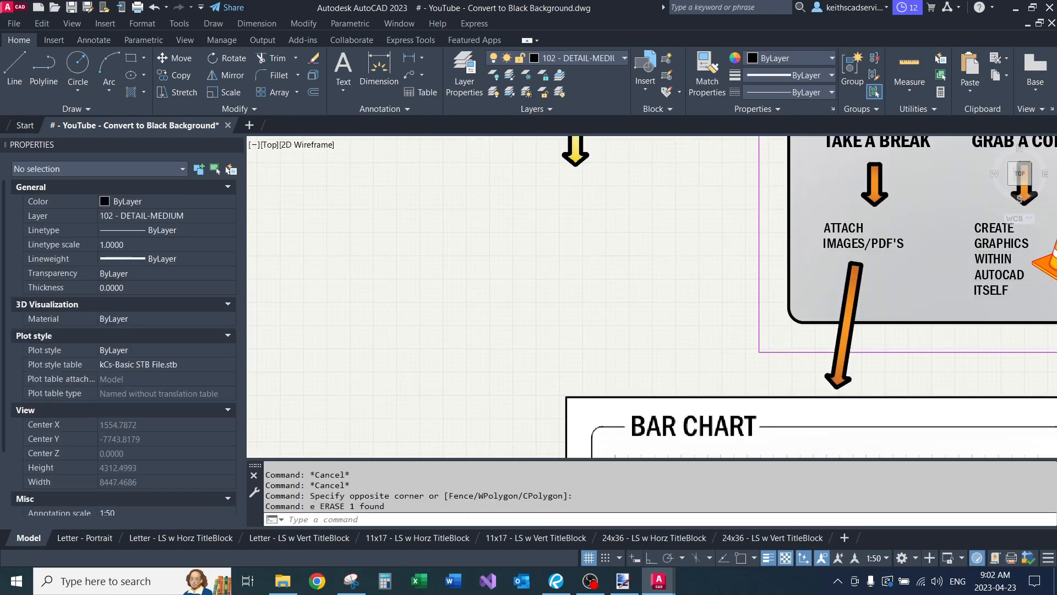
- Check the properties of the copied and pasted bar chart image, clear the selection, and inspect its bars close up
scroll(501, 143, down, 4)
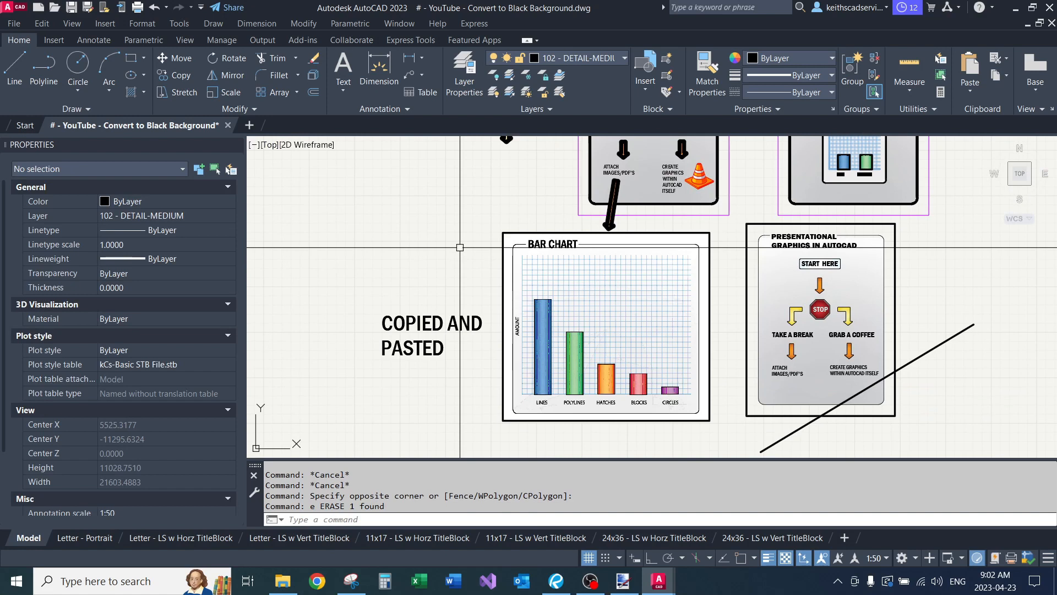
scroll(503, 263, up, 2)
click(503, 263)
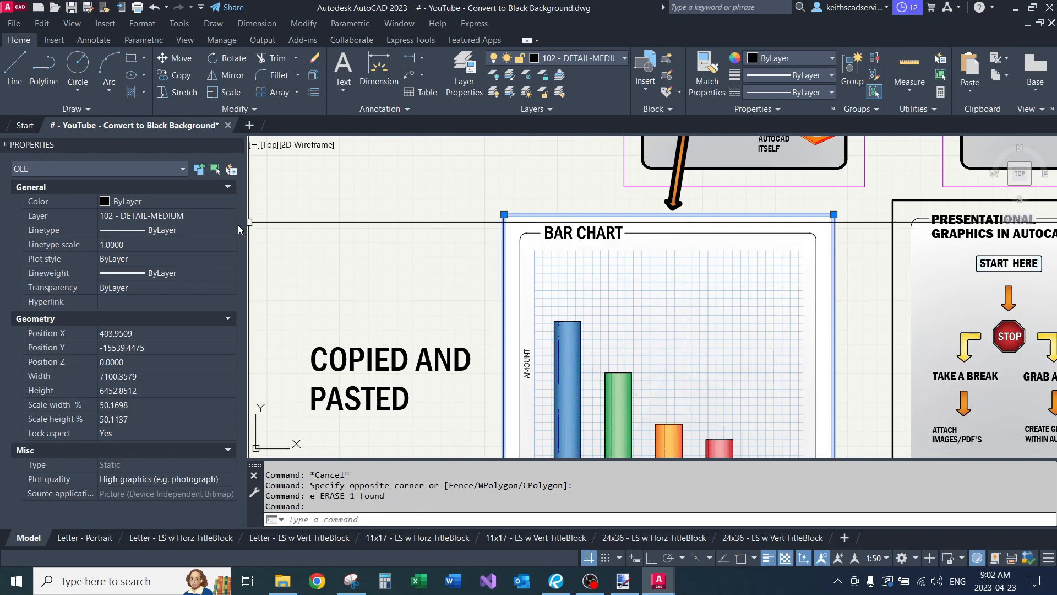
key(Escape)
key(Escape)
key(Escape)
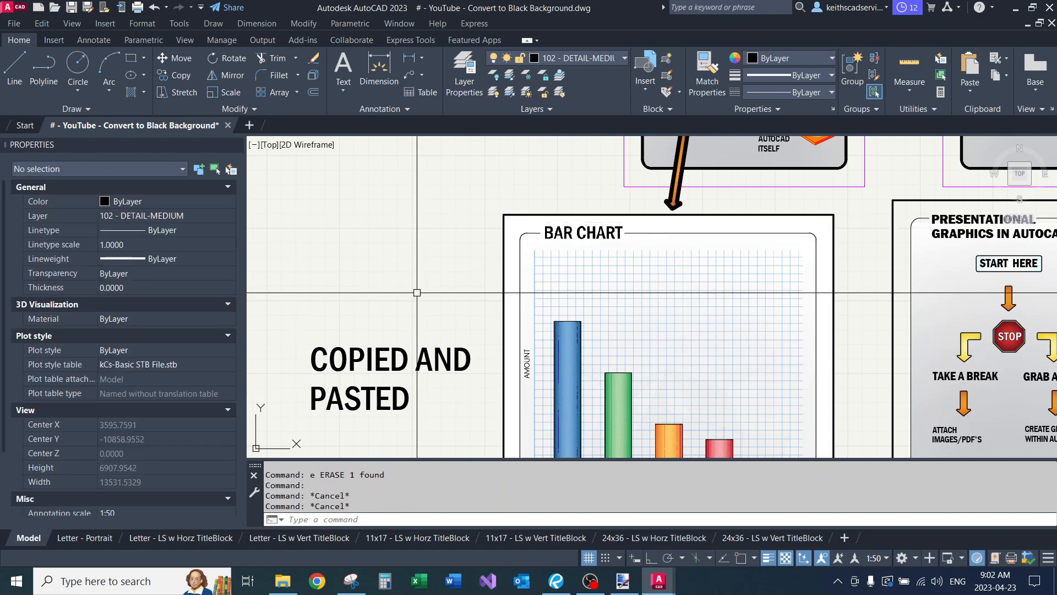
scroll(551, 360, up, 4)
scroll(551, 360, down, 6)
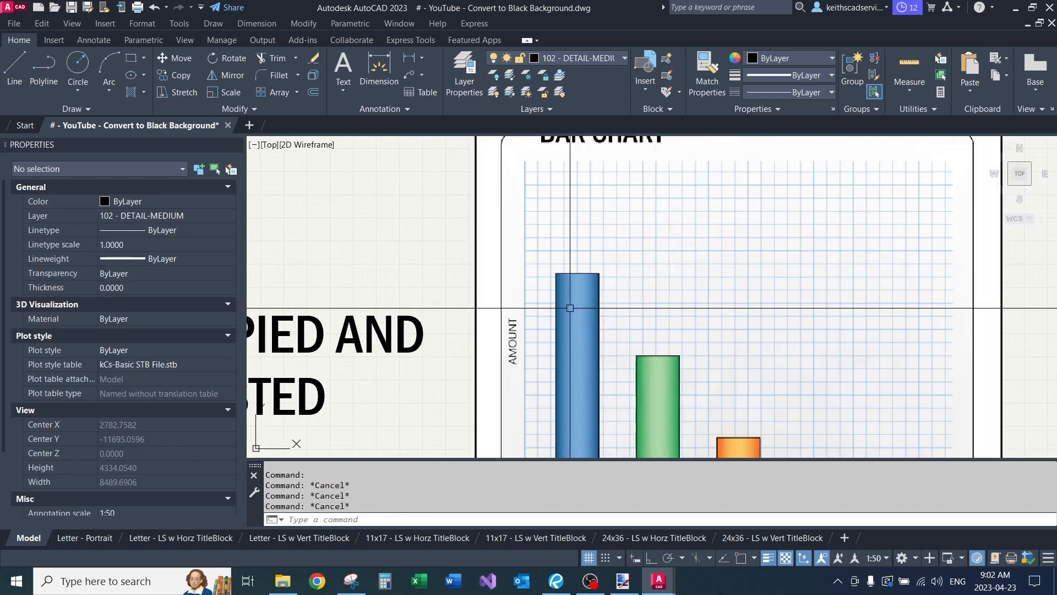
scroll(602, 330, up, 2)
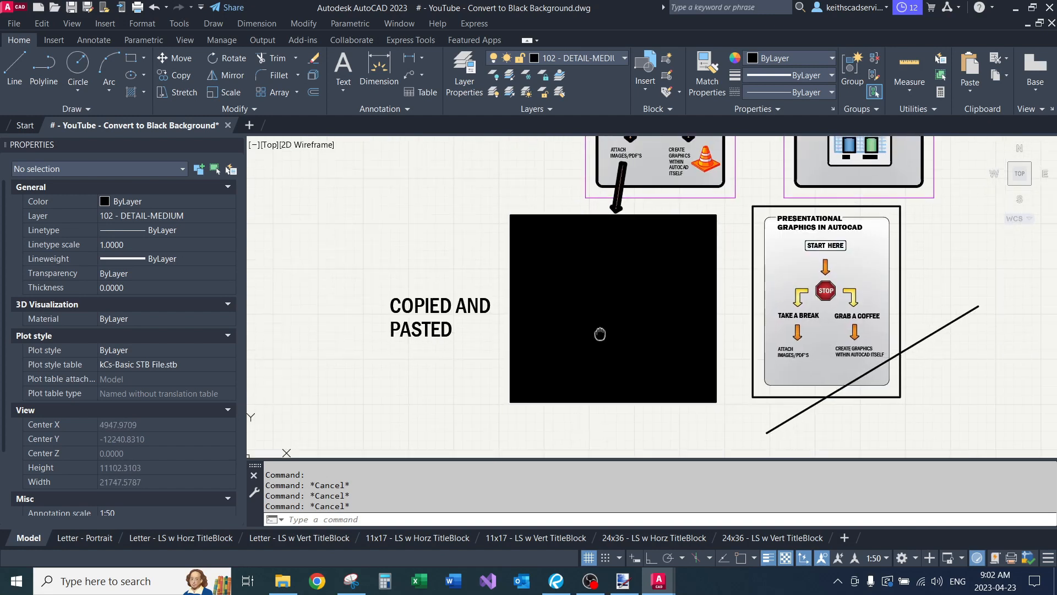
- Preview a plot of a window enclosing the copied and pasted bar chart, using DWG To PDF.pc3
key(ctrl+p)
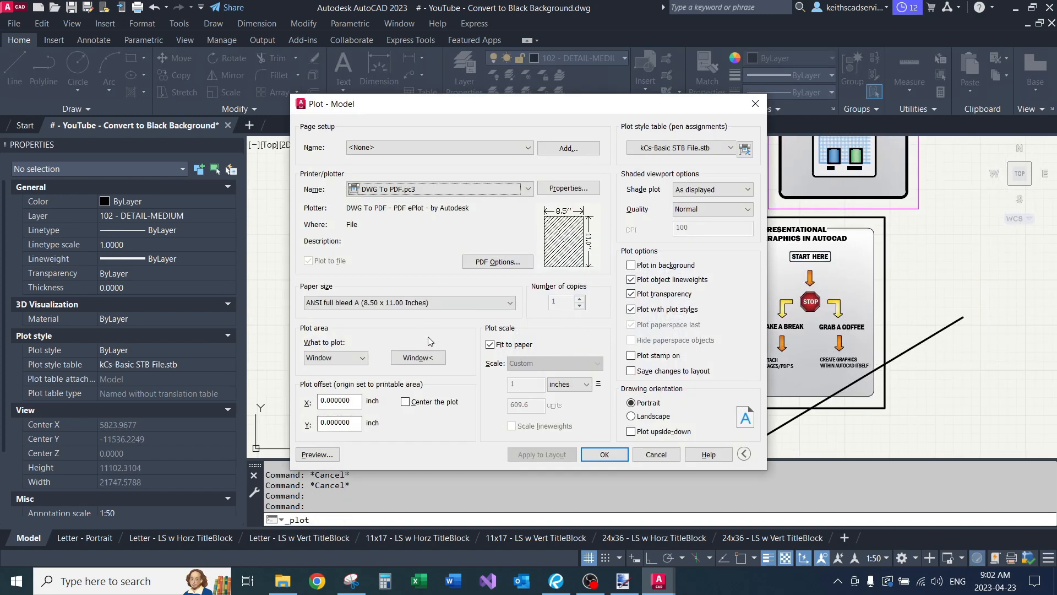
click(418, 358)
click(475, 430)
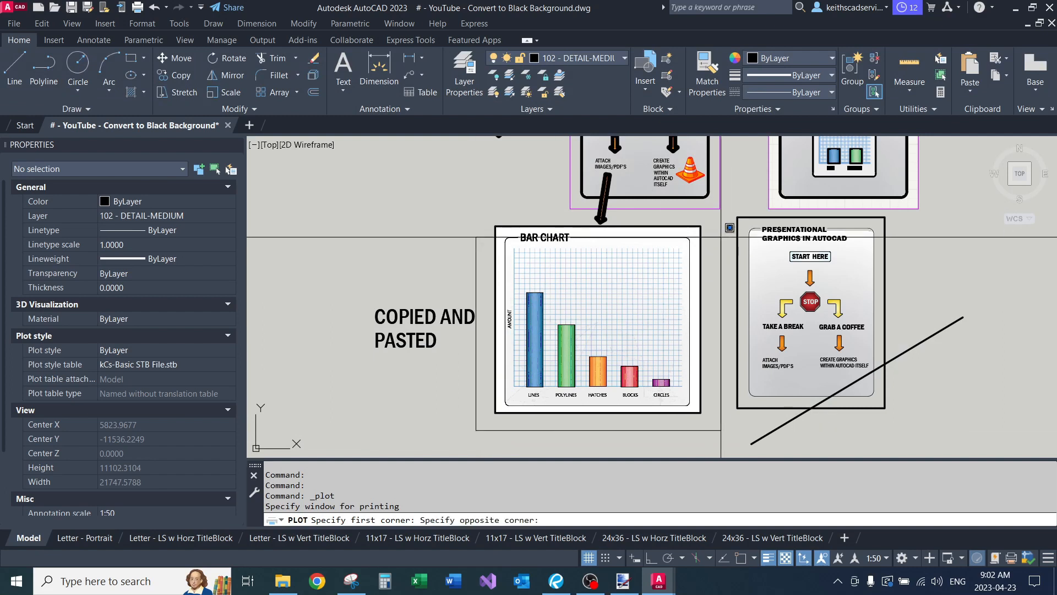
click(717, 220)
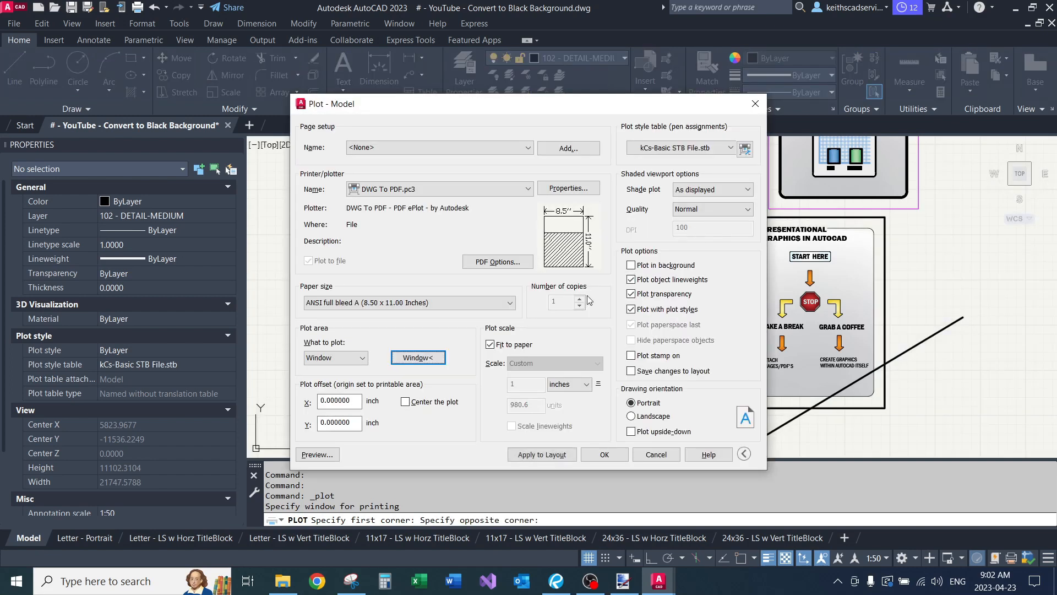
click(317, 455)
- Examine the previewed chart's title, grid and bars close up, leave the preview, and cancel the plot
scroll(488, 428, up, 5)
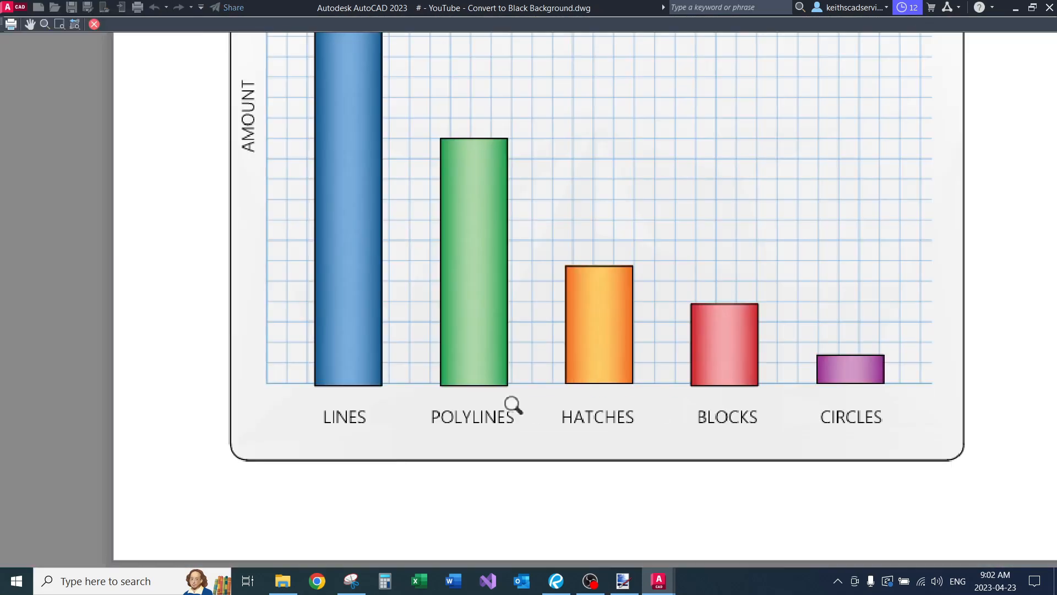
scroll(512, 385, down, 4)
middle_drag(504, 261, 496, 312)
scroll(485, 214, up, 4)
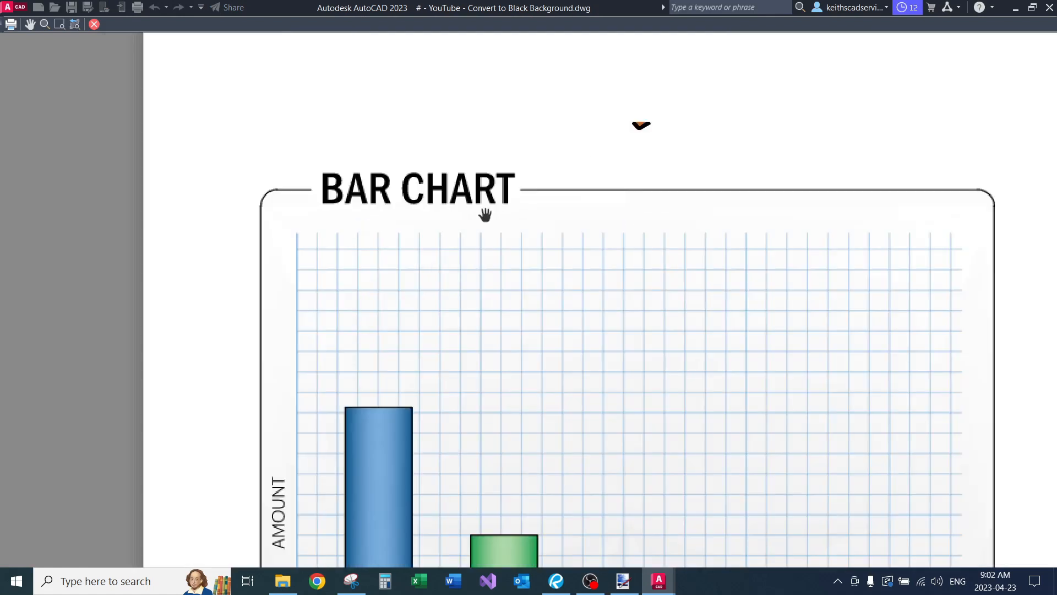
scroll(437, 180, up, 4)
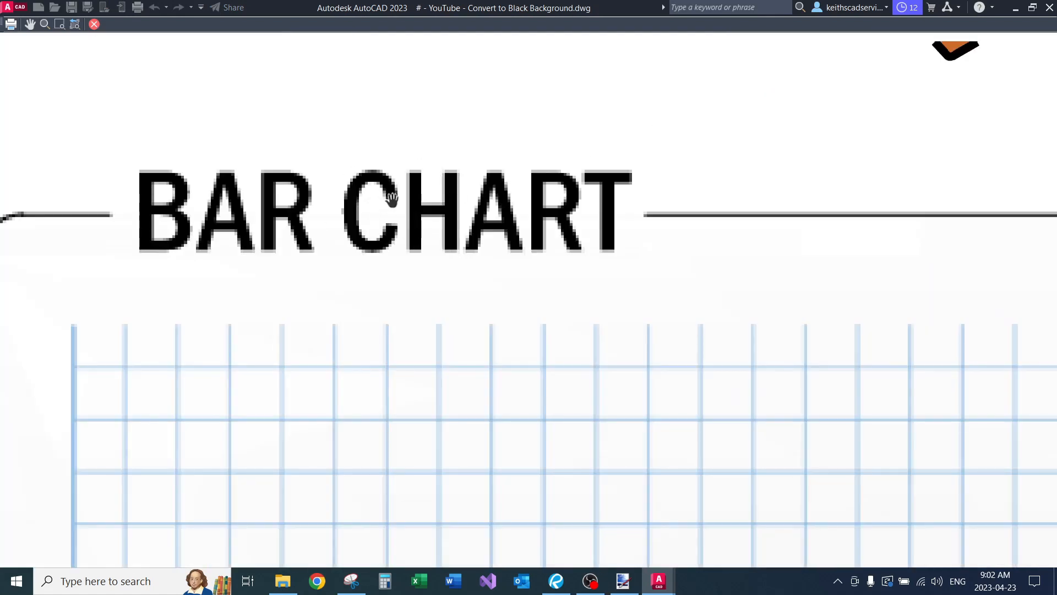
scroll(417, 187, down, 3)
middle_drag(506, 253, 503, 238)
middle_drag(526, 365, 516, 256)
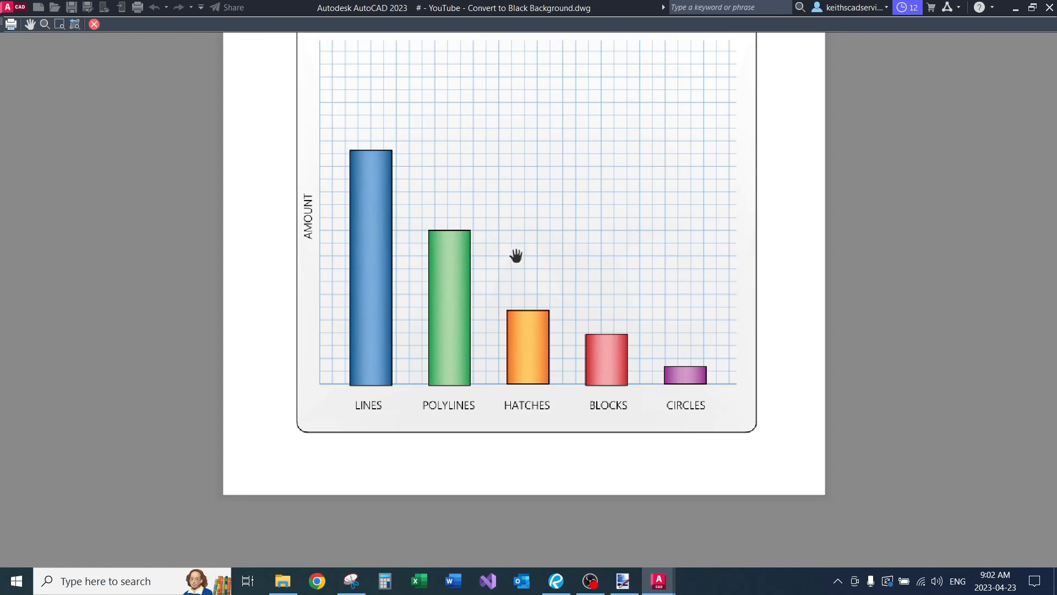
key(Escape)
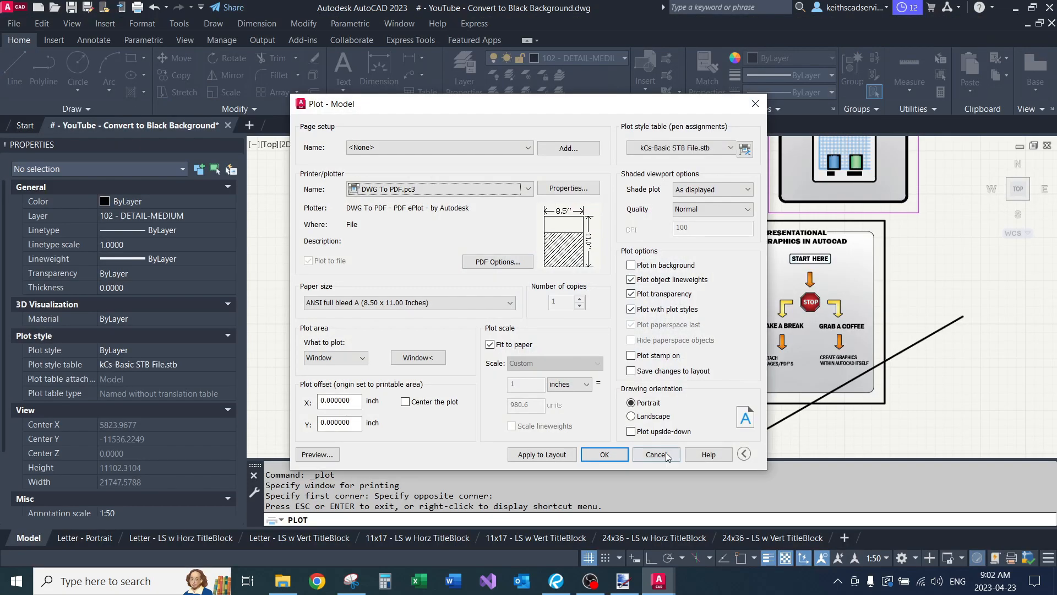
click(655, 454)
- Open the External References list for the XREF'd bar chart and move it clear of the chart
scroll(597, 270, up, 4)
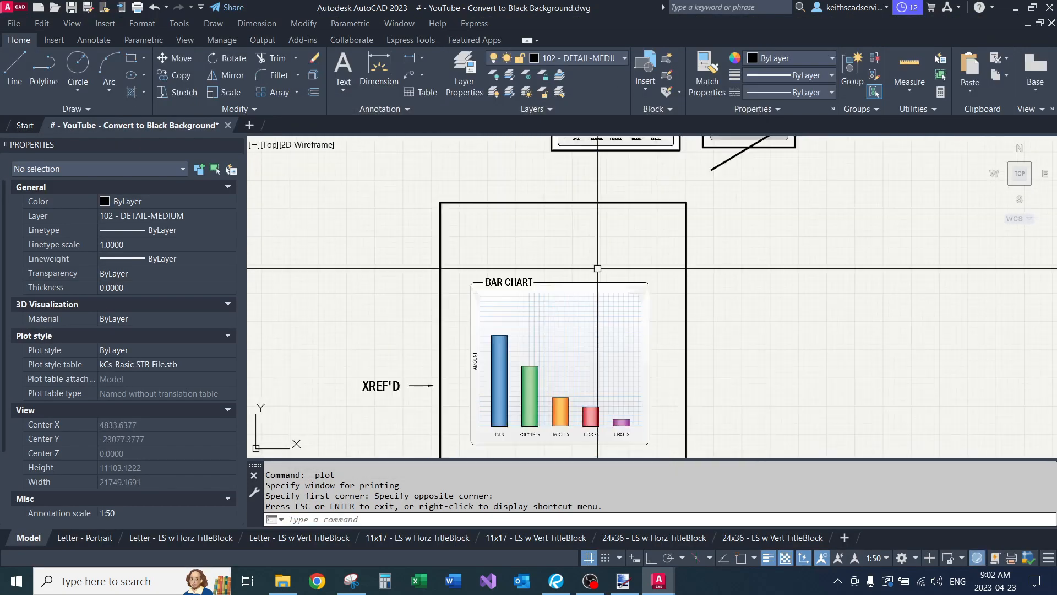
middle_drag(542, 348, 550, 278)
text(xref)
key(Return)
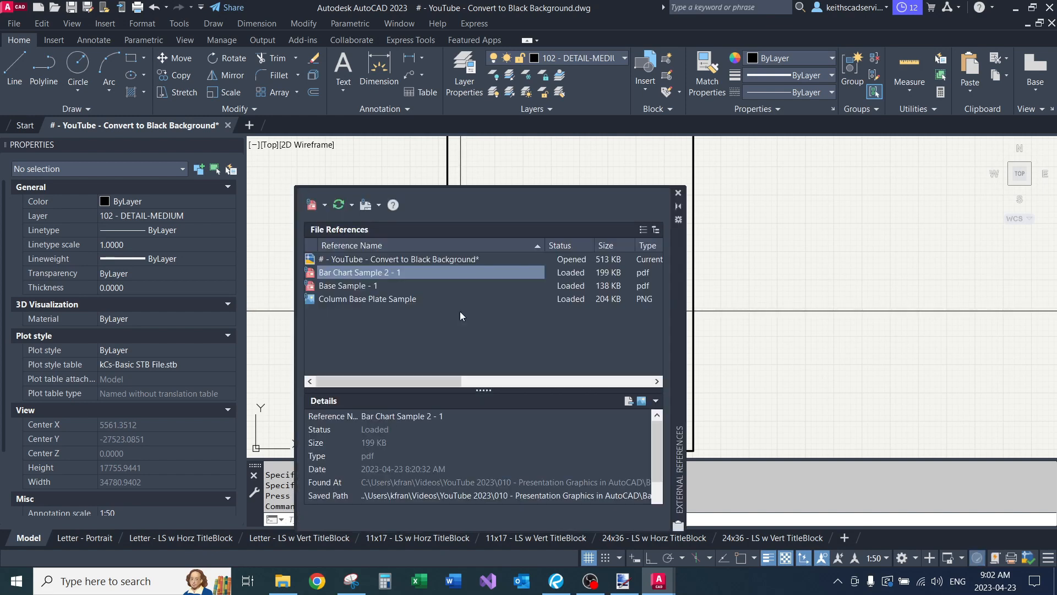
mouse_move(673, 254)
mouse_down()
mouse_move(788, 228)
mouse_move(950, 225)
mouse_up()
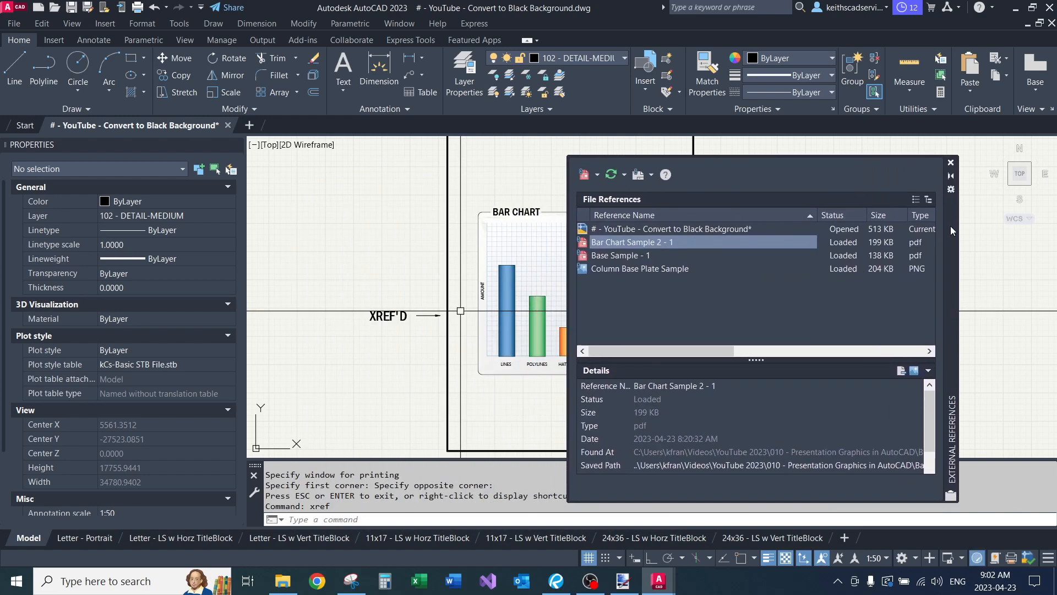
- Review the details of the Bar Chart Sample 2 - 1, Base Sample - 1 and Column Base Plate Sample references
click(614, 252)
click(617, 265)
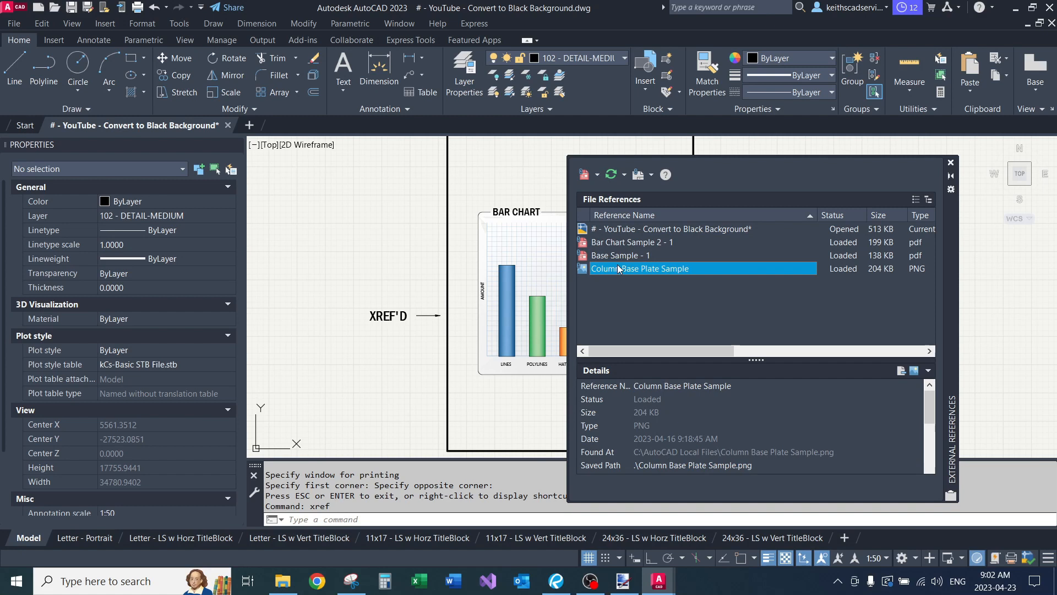
click(620, 251)
click(610, 270)
click(639, 257)
click(631, 243)
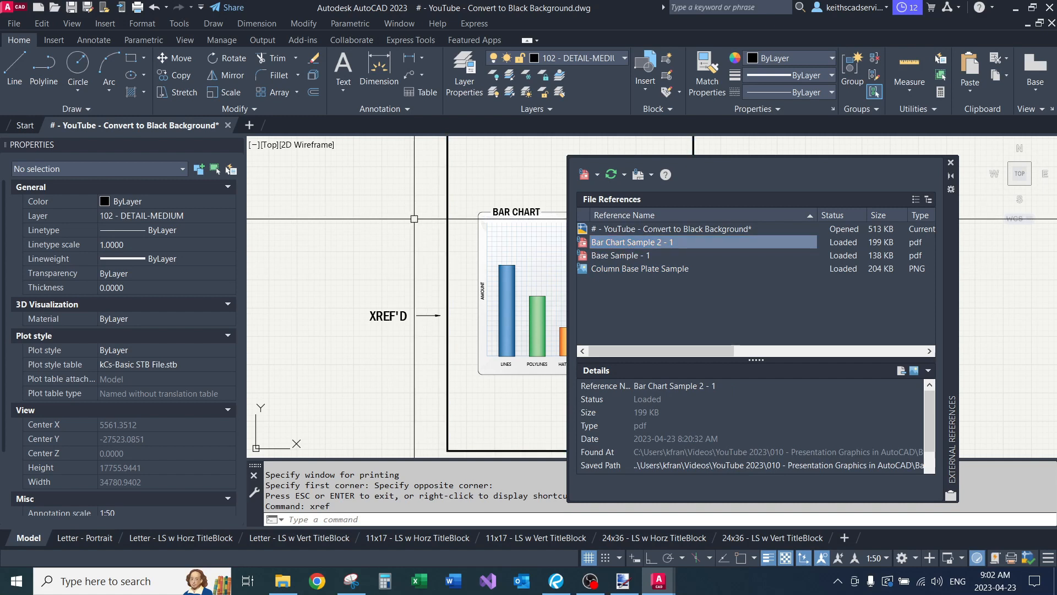
click(626, 245)
click(626, 255)
click(633, 244)
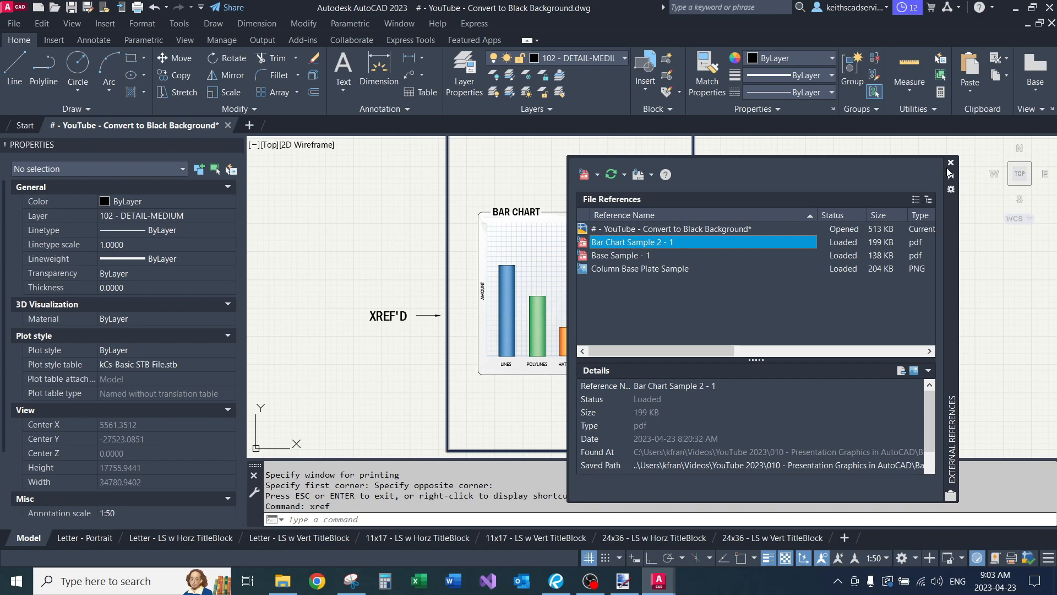
- Unload and reload the Bar Chart Sample 2 - 1 PDF reference, and close the External References list
right_click(666, 244)
click(719, 284)
right_click(627, 243)
click(666, 290)
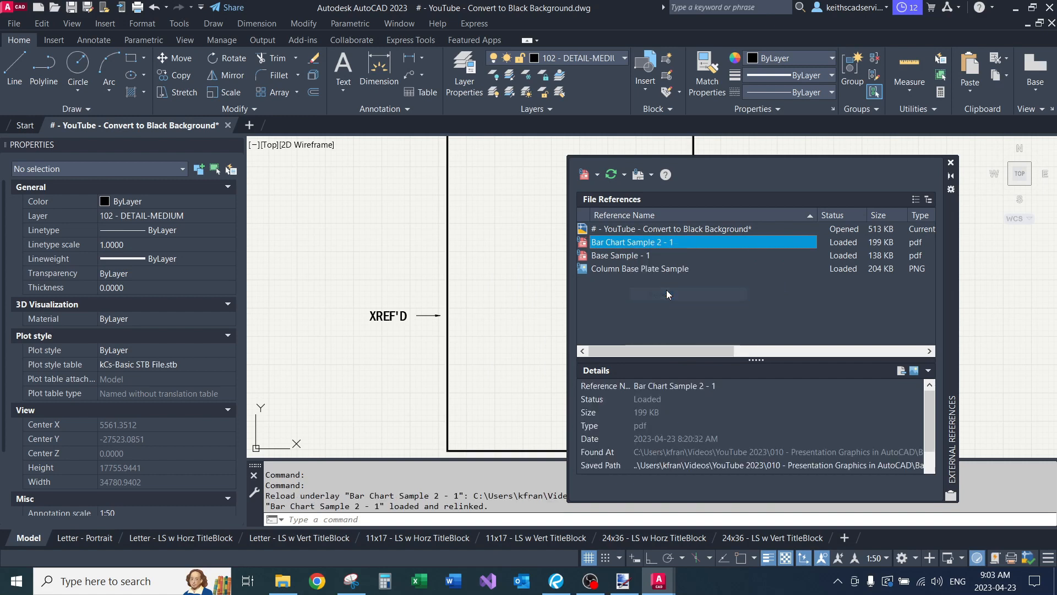
click(951, 163)
middle_drag(735, 202, 731, 215)
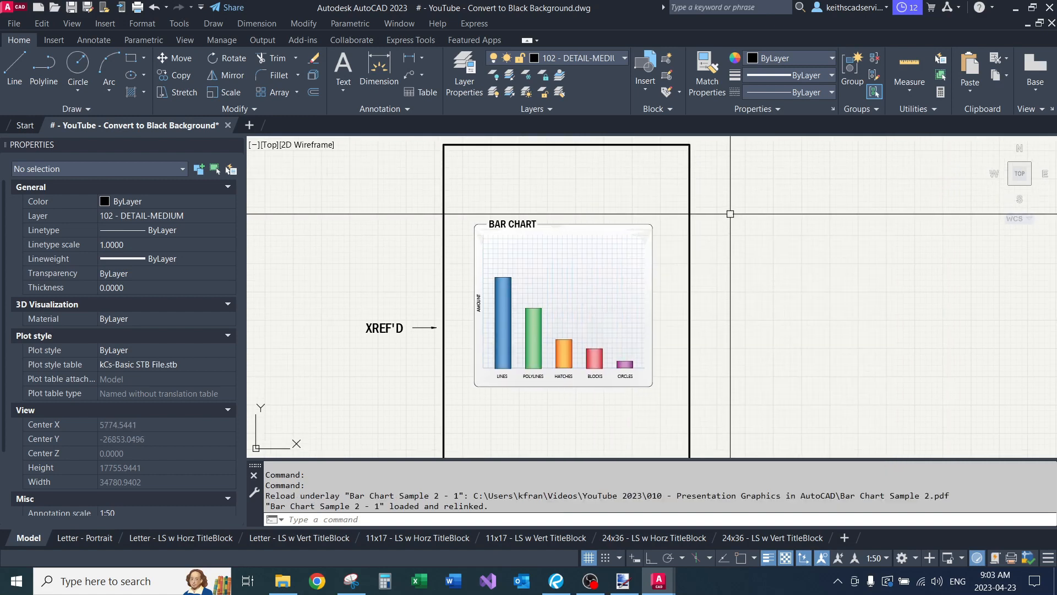
- Select the XREF'd chart's outer frame and clear the selection, and examine the chart's corner shading and title close up
click(702, 203)
click(671, 221)
key(Escape)
key(Escape)
key(Escape)
scroll(472, 212, up, 10)
scroll(471, 208, down, 3)
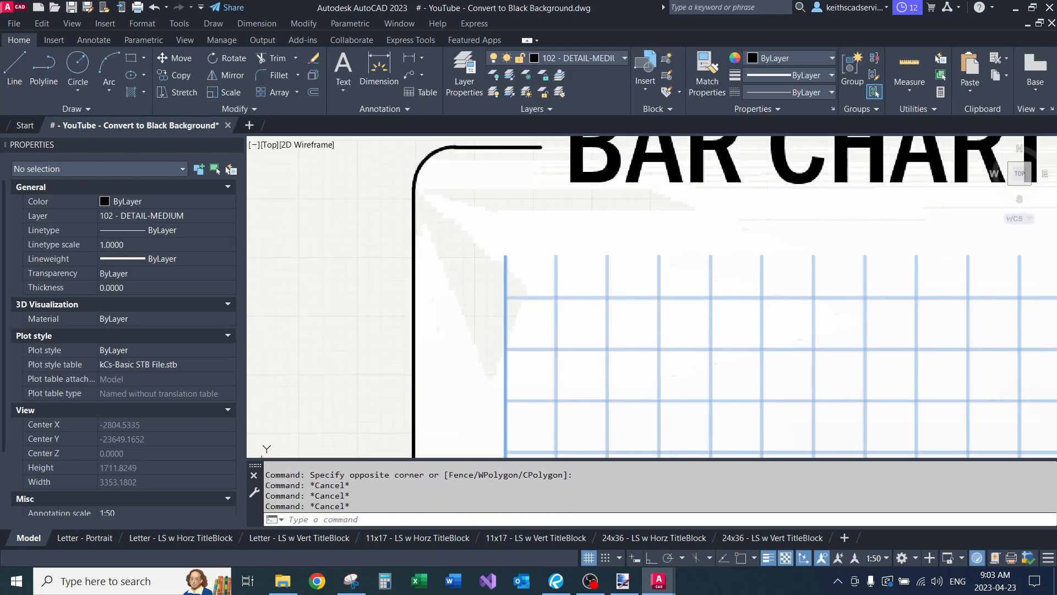
scroll(627, 271, down, 12)
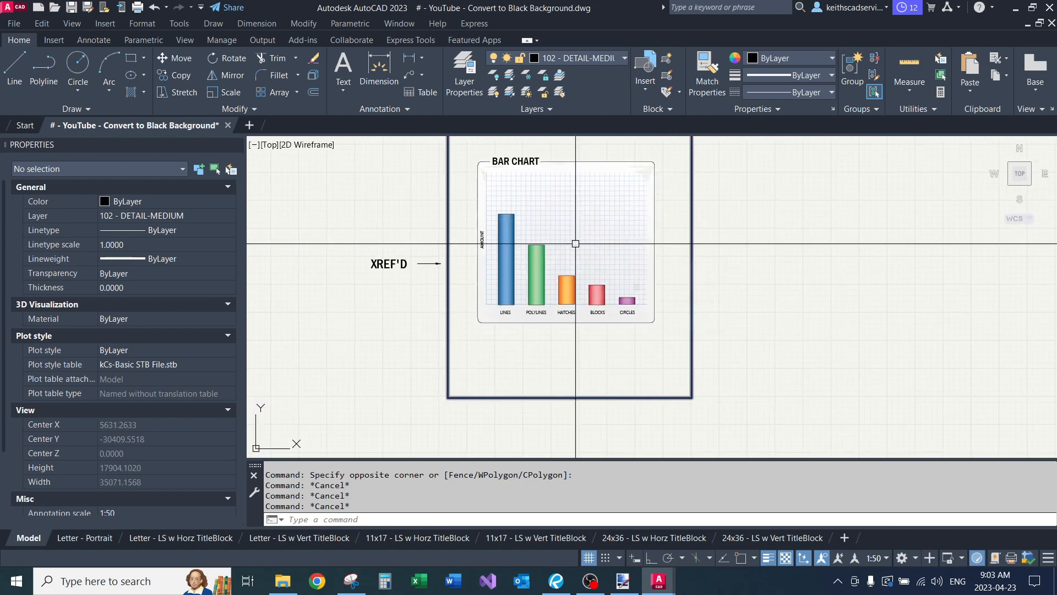
- Preview a plot of a window set to the outer frame of the XREF'd bar chart sheet
key(ctrl+p)
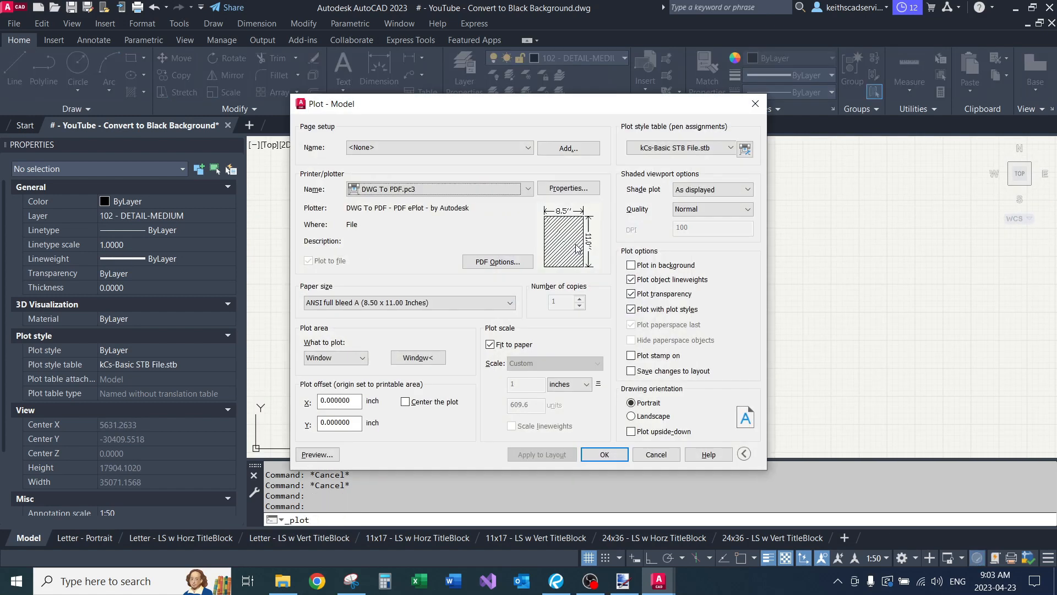
click(438, 359)
click(447, 398)
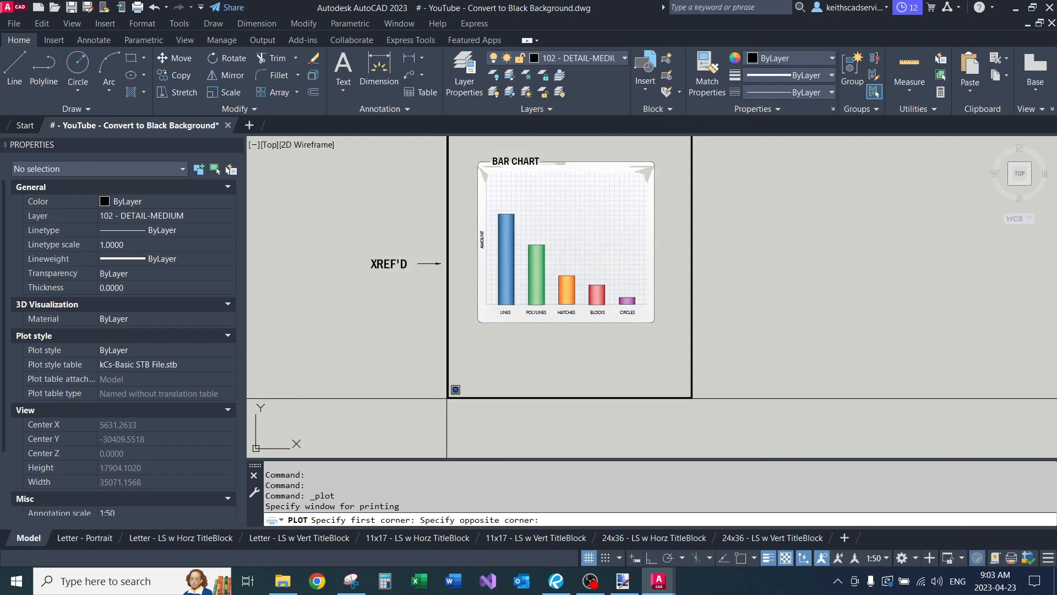
middle_drag(528, 264, 447, 378)
click(610, 194)
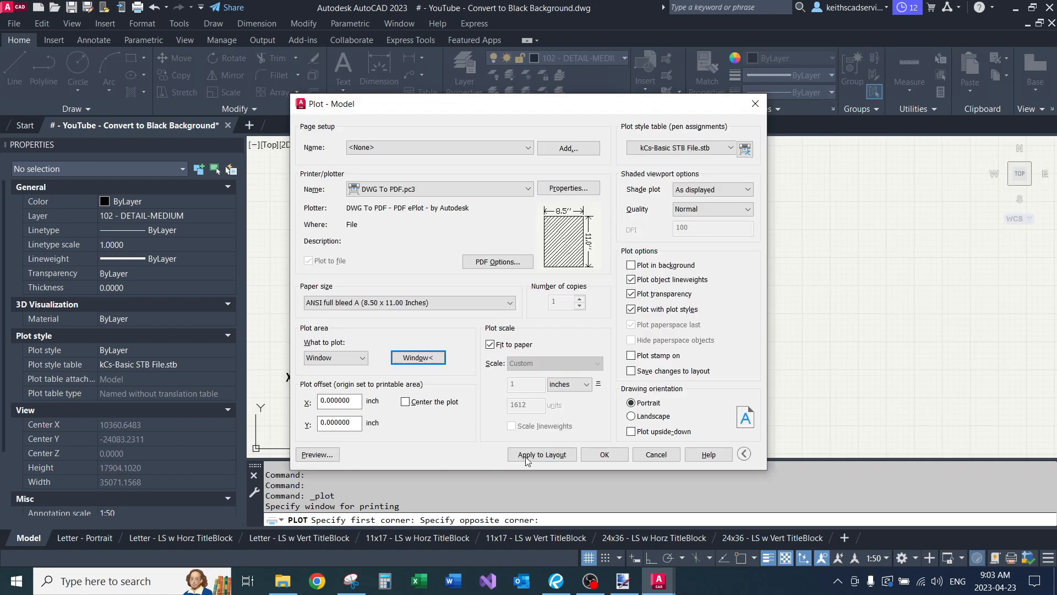
click(317, 454)
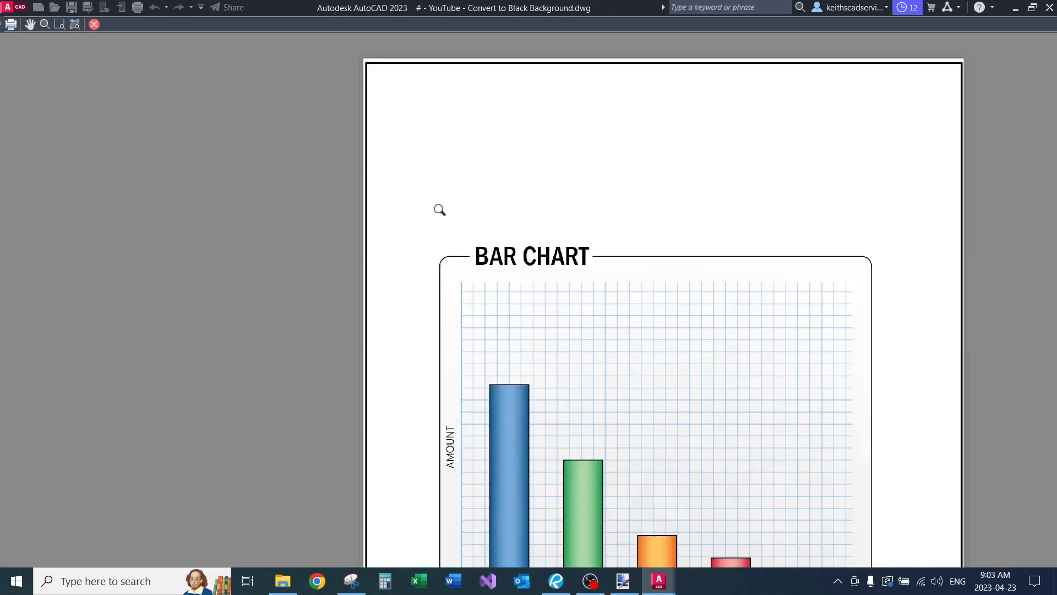
- Examine the bar chart close up in the plot preview, and leave the preview and the Plot dialog without plotting
scroll(456, 249, up, 4)
scroll(446, 222, down, 6)
scroll(531, 323, up, 2)
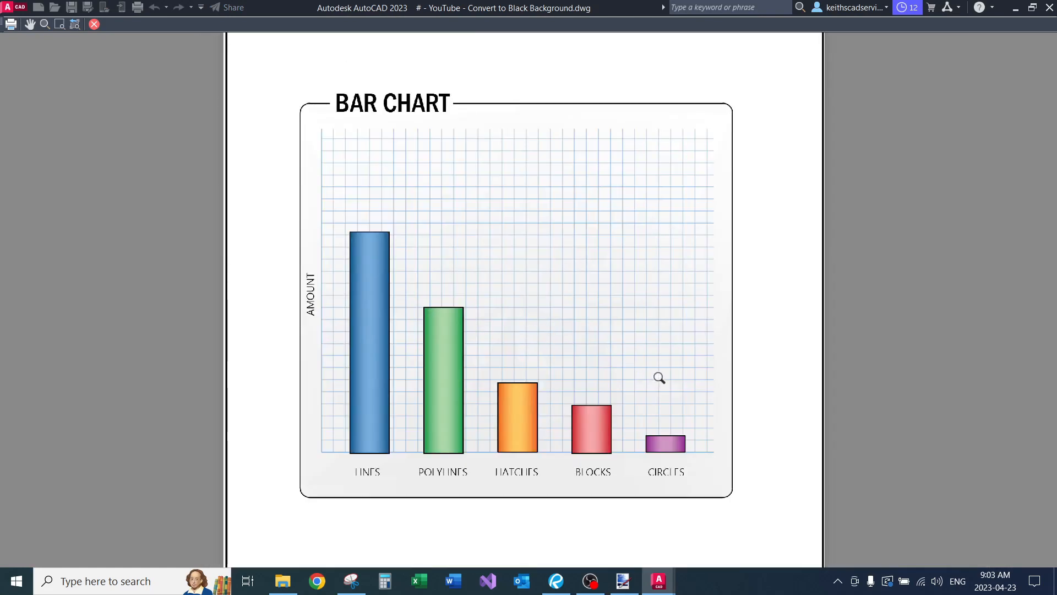
key(Escape)
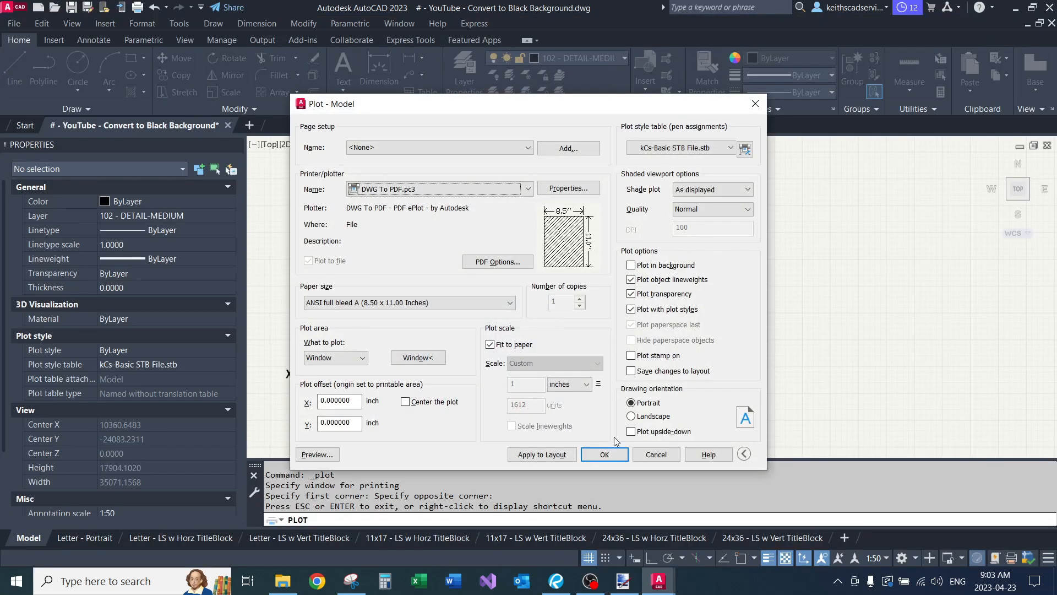
click(655, 454)
- Erase the single extra object beside the chart sheets using a crossing selection
middle_drag(621, 349, 603, 346)
scroll(583, 220, up, 6)
scroll(464, 212, down, 4)
click(757, 349)
click(706, 320)
text(e)
key(Return)
scroll(695, 341, down, 6)
scroll(636, 291, up, 3)
mouse_move(636, 291)
middle_down()
mouse_move(616, 343)
mouse_move(646, 211)
mouse_move(658, 323)
middle_up()
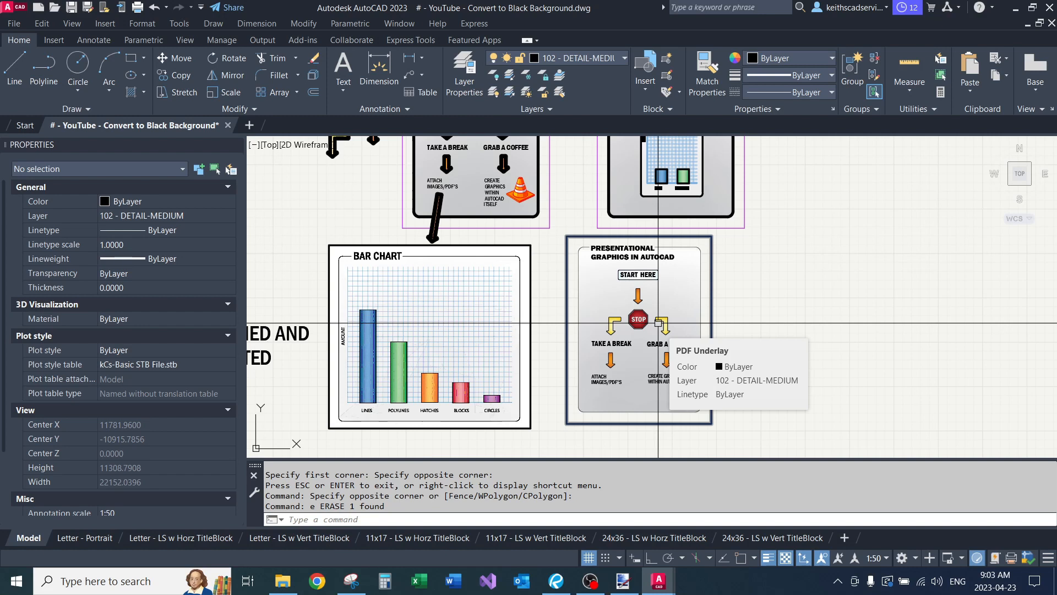
- Switch to Revu to view the Bar Chart Sample 2 PDF, and return to the AutoCAD drawing
click(556, 581)
scroll(540, 361, down, 2)
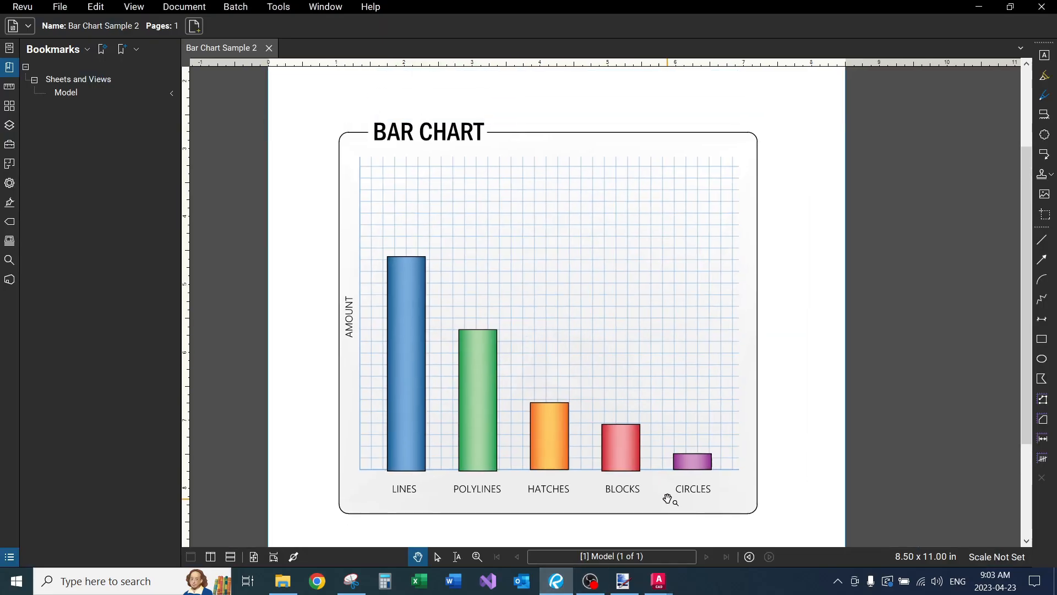
mouse_move(658, 581)
click(733, 553)
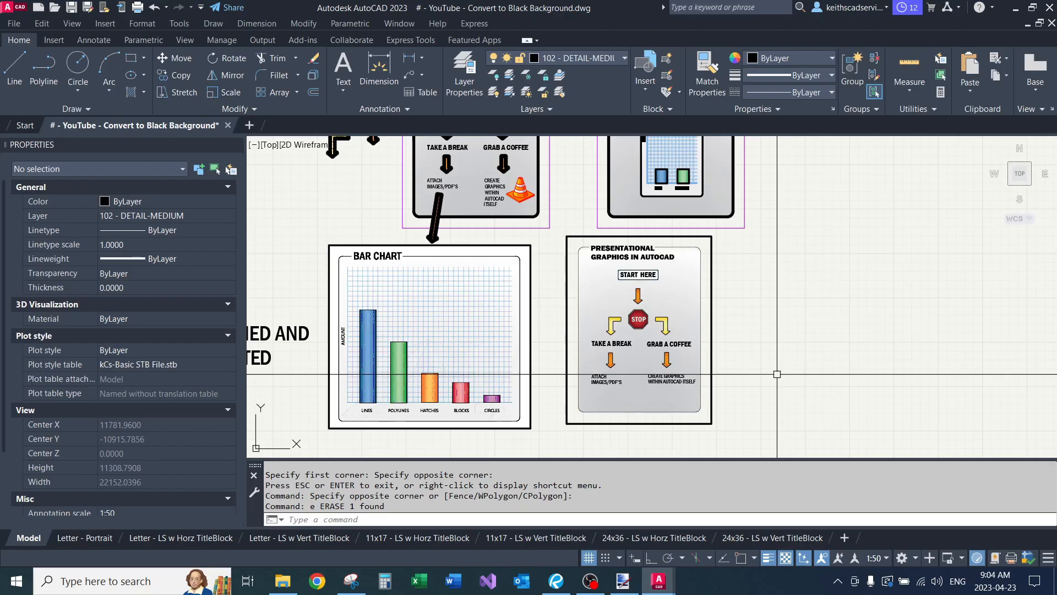
- Examine the native presentation sheets with the arrows and bar chart, and open the Visual LISP editor with VLIDE
middle_drag(789, 270, 774, 420)
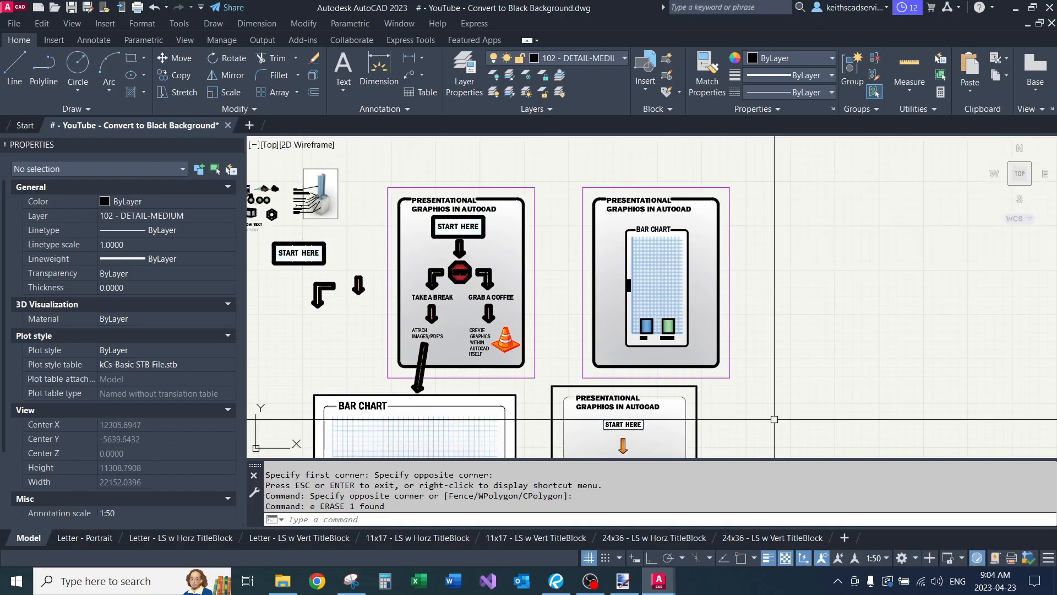
scroll(709, 299, up, 4)
middle_drag(655, 293, 654, 344)
scroll(792, 269, down, 2)
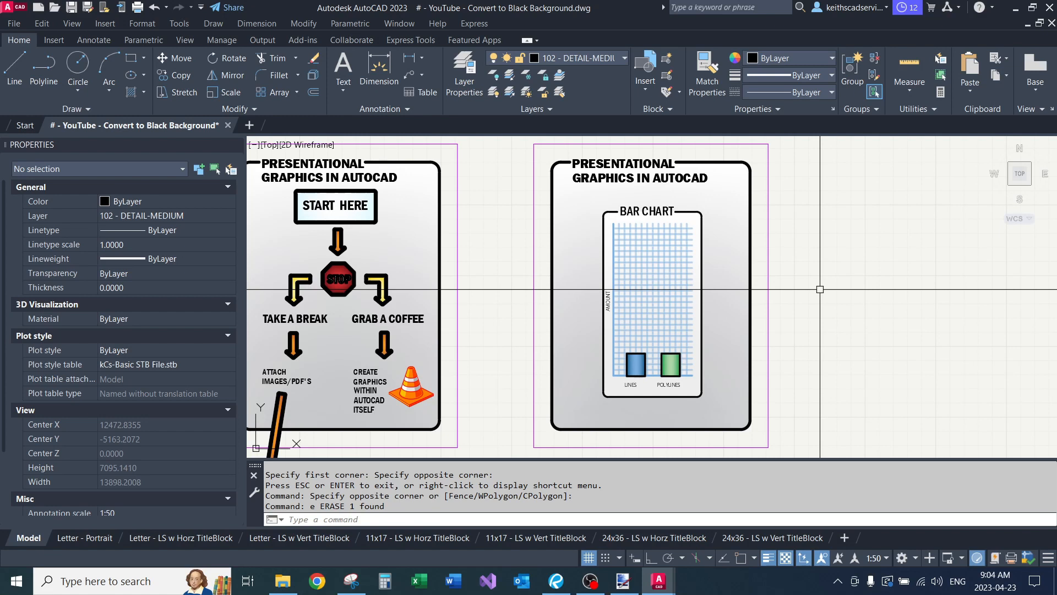
text(v1)
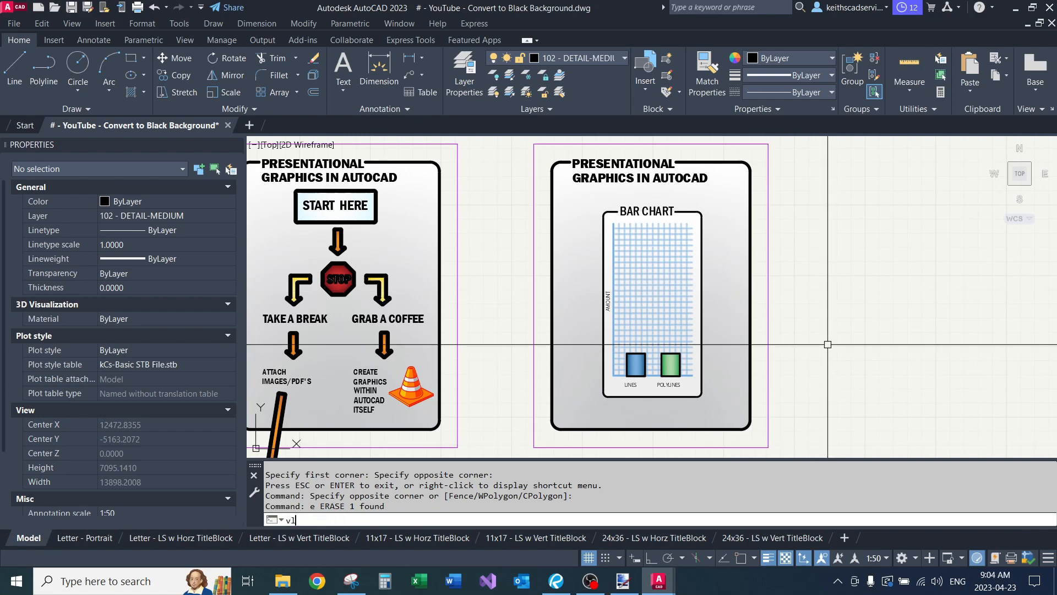
key(Return)
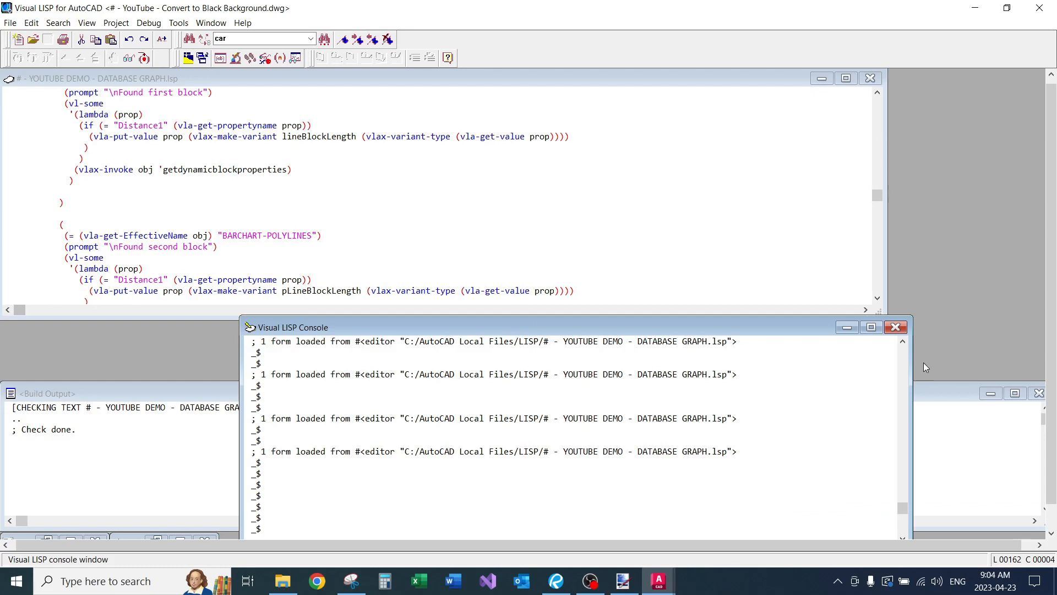
- Close the Visual LISP console, enlarge the DATABASE GRAPH code window and read through the BARCHART routine
click(902, 328)
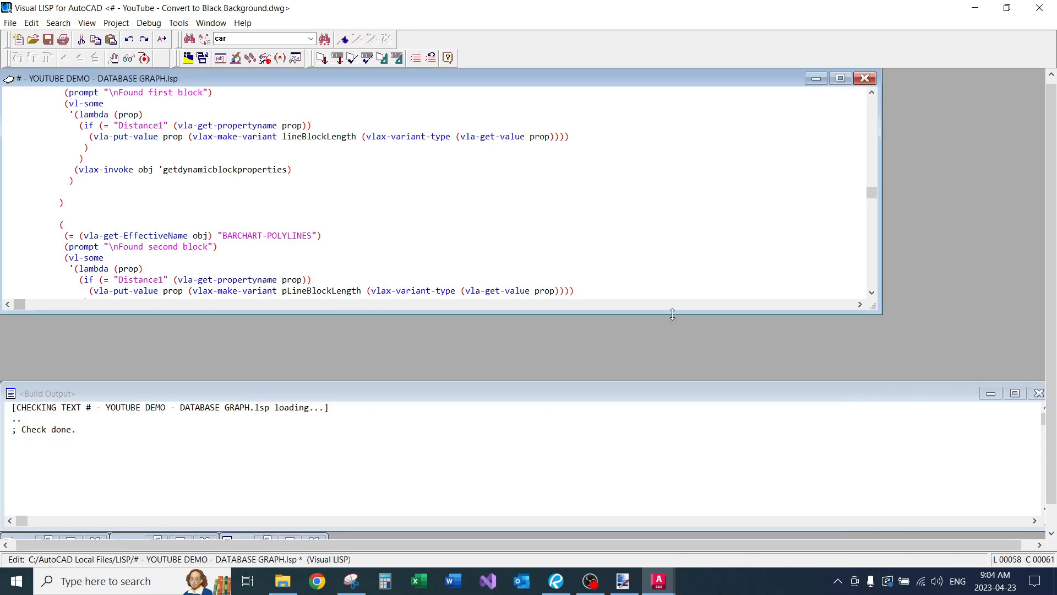
drag(672, 316, 663, 358)
scroll(442, 200, up, 15)
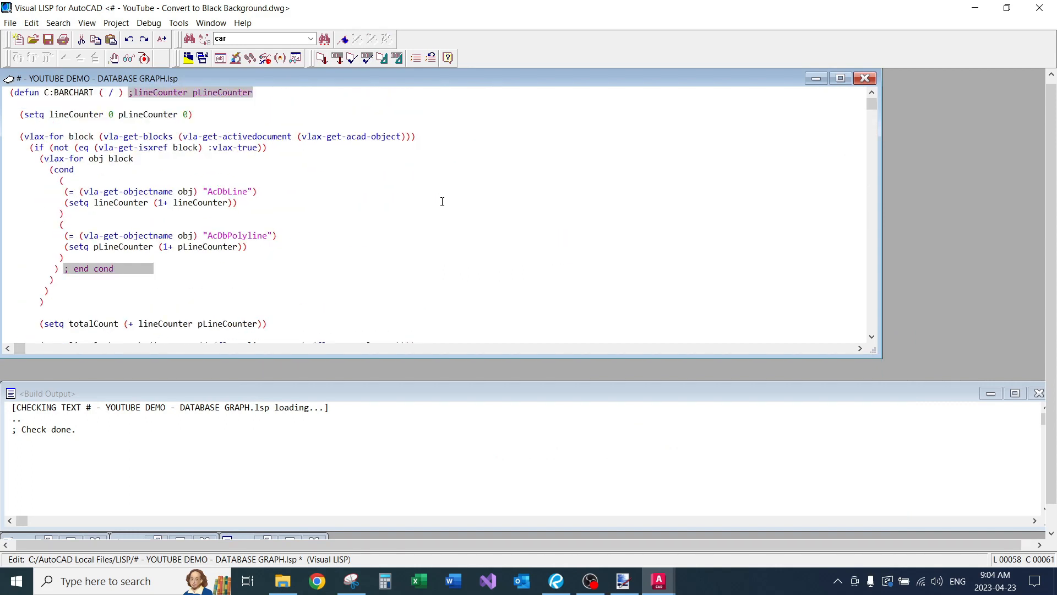
scroll(442, 202, down, 3)
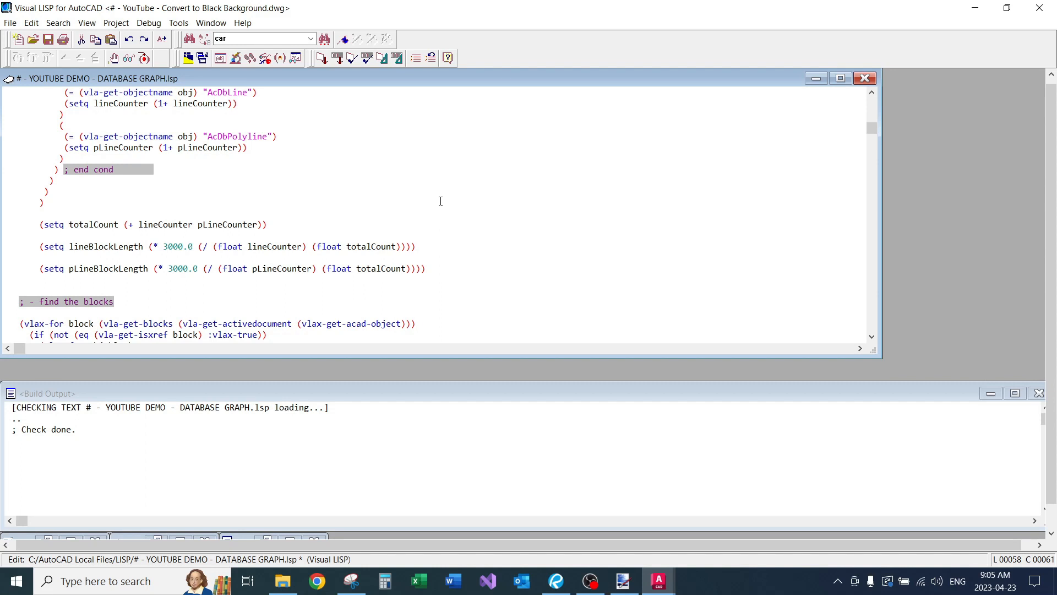
scroll(440, 201, down, 10)
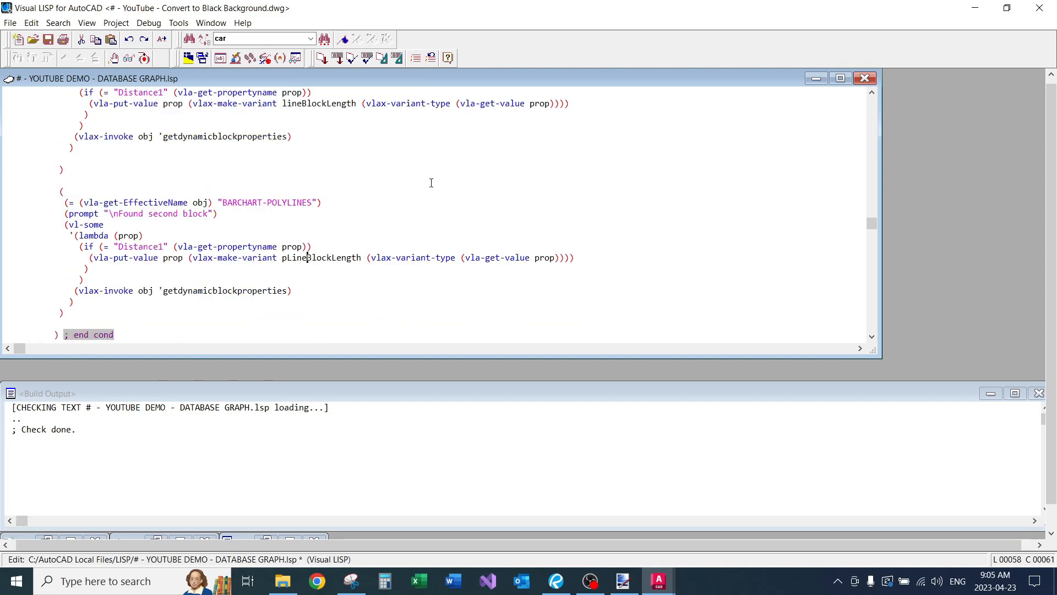
scroll(432, 183, down, 4)
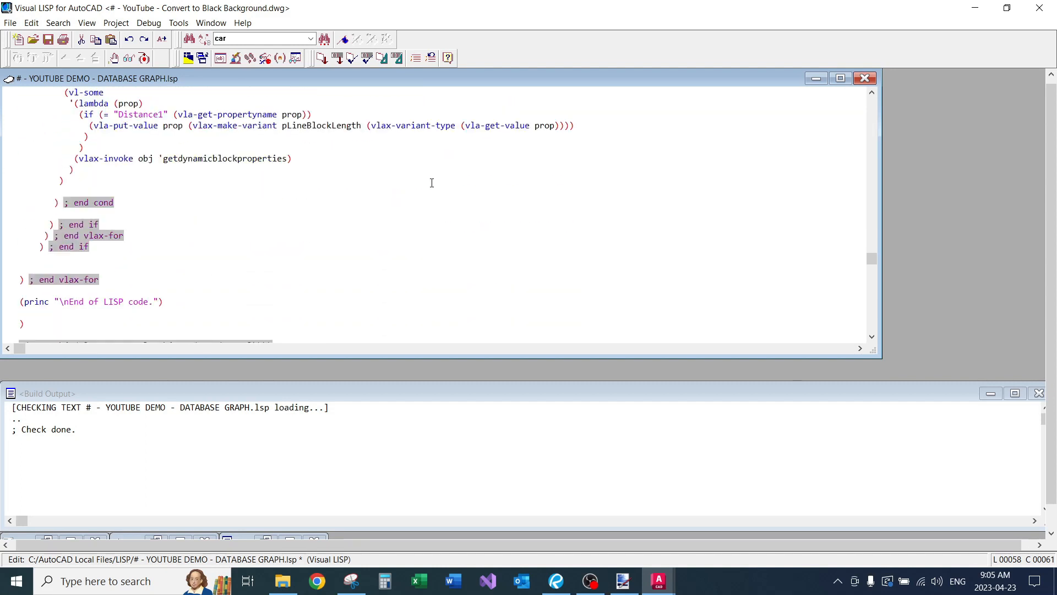
scroll(432, 183, down, 2)
- Return to the AutoCAD drawing and run the BARCHART command to update the Lines and Polylines bars
mouse_move(659, 581)
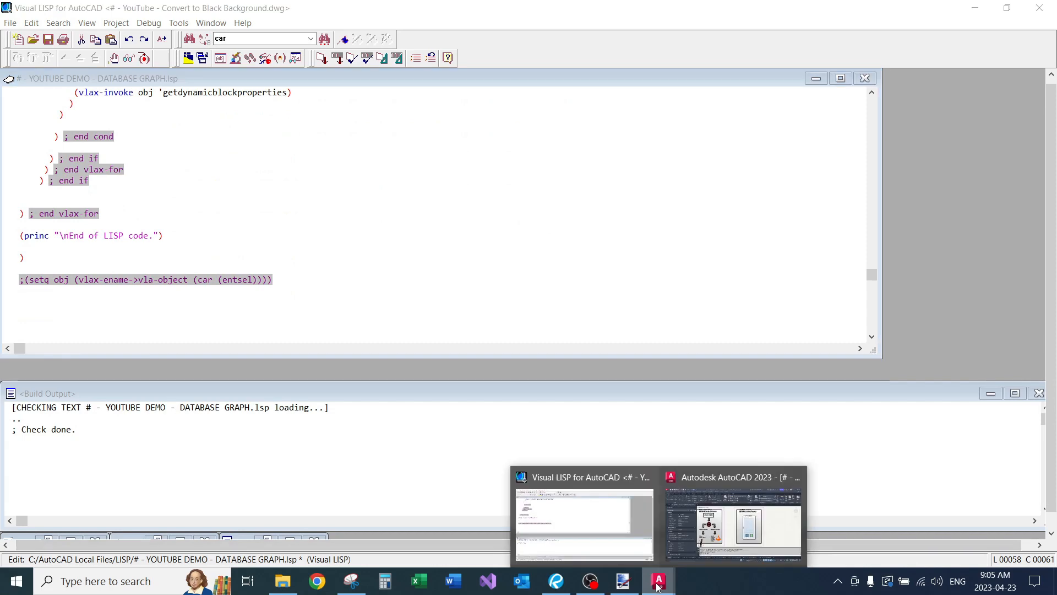
click(754, 546)
text(barchart)
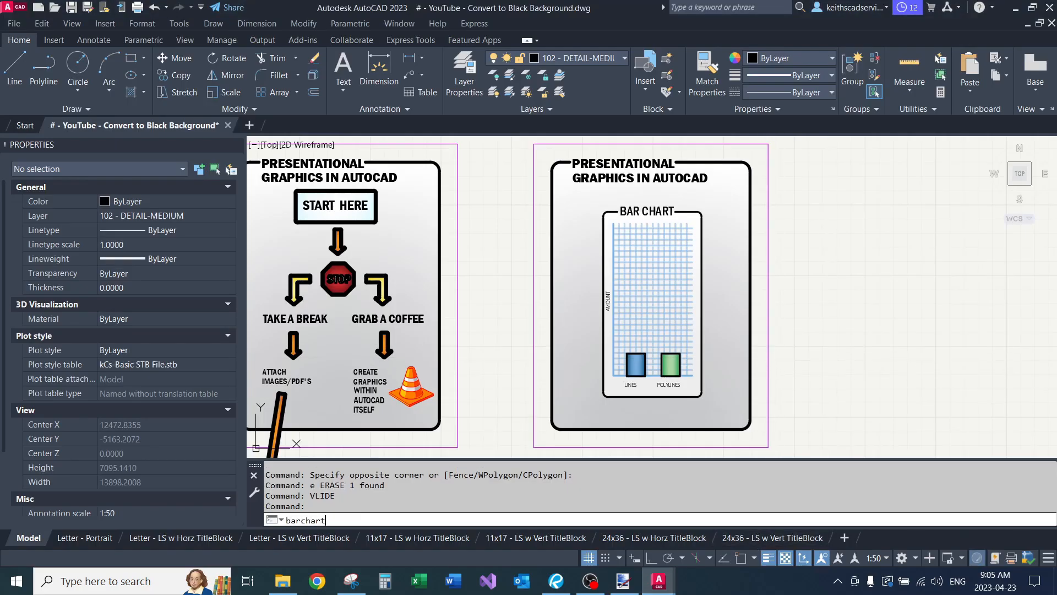
key(Return)
scroll(777, 361, up, 2)
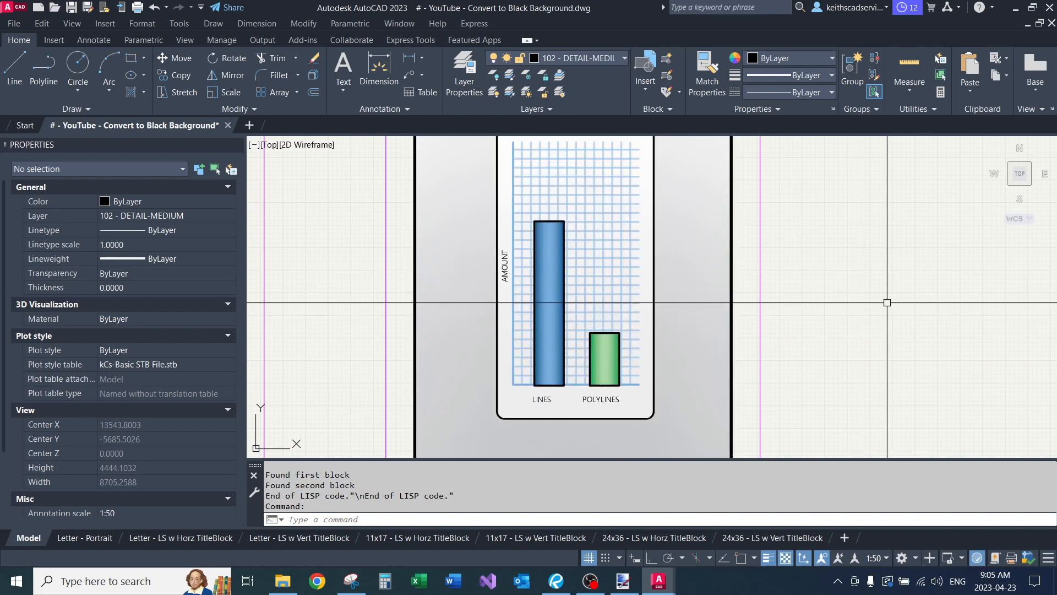
- Draw a slanted single-segment polyline about 9573 units long in the empty area beside the chart sheets
scroll(798, 286, down, 3)
scroll(723, 270, up, 1)
text(pl)
key(Return)
scroll(723, 271, down, 5)
click(613, 326)
key(Return)
- Copy the slanted polyline eight times across the empty area around it
click(680, 274)
click(620, 294)
text(c)
key(Return)
click(654, 322)
click(705, 296)
click(756, 337)
click(847, 300)
click(821, 358)
click(719, 347)
click(688, 326)
key(Return)
- Copy the group of nine slanted polylines repeatedly to fill the surrounding area with a dense cluster
click(843, 362)
click(659, 238)
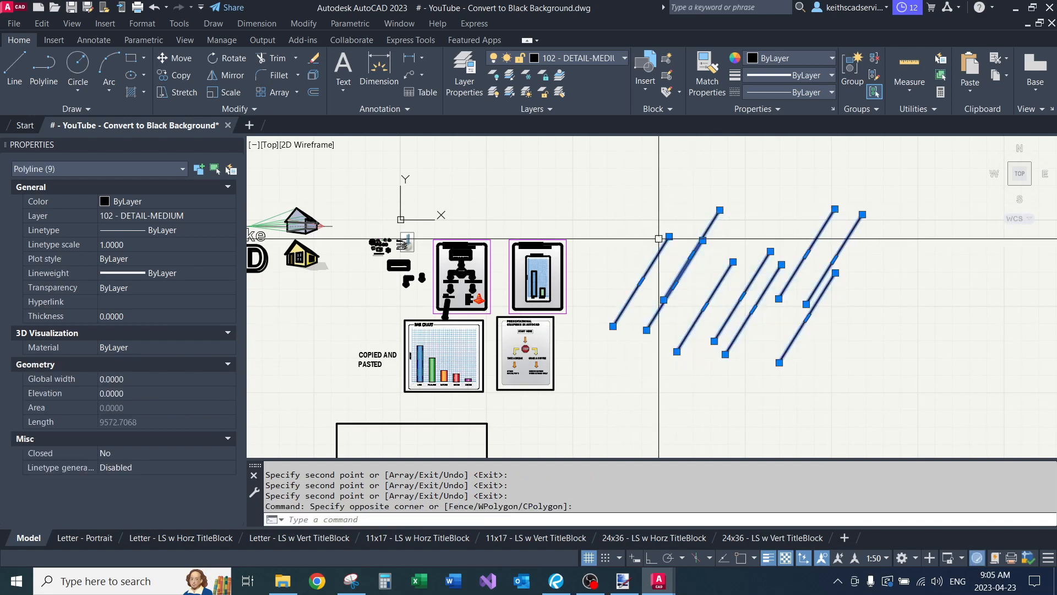
text(c)
key(Return)
click(637, 208)
scroll(693, 201, down, 2)
middle_drag(702, 197, 552, 253)
click(552, 198)
click(652, 172)
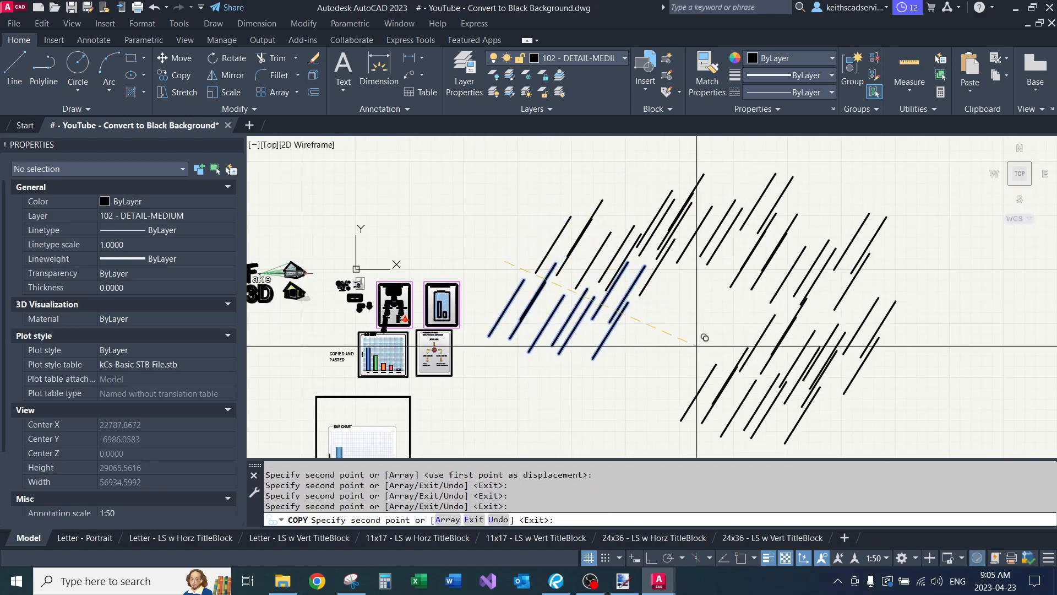
click(696, 345)
click(661, 307)
click(764, 288)
click(713, 360)
click(615, 359)
click(661, 187)
click(753, 231)
click(596, 274)
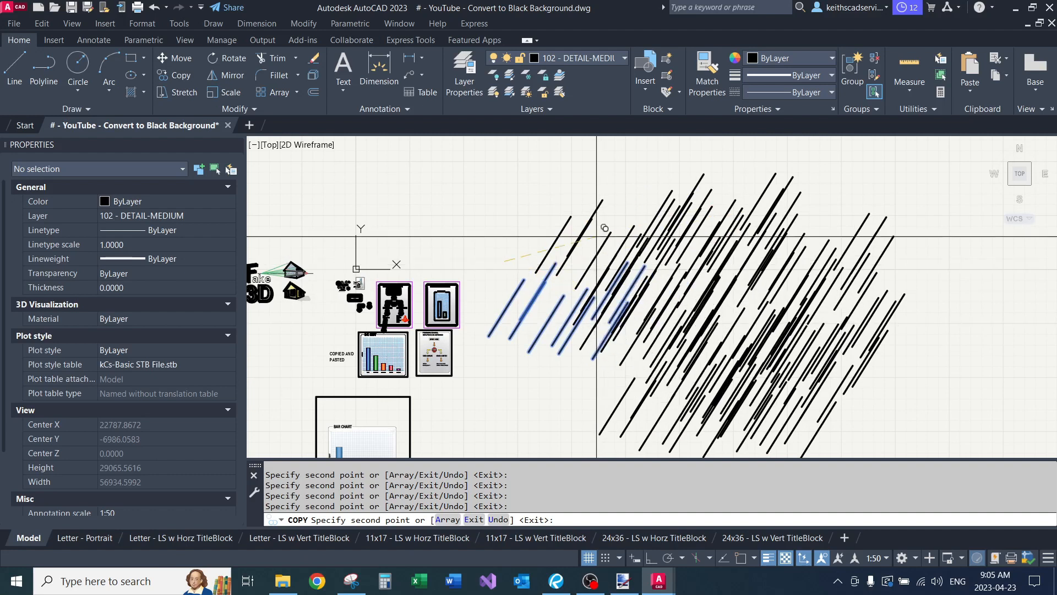
key(Return)
- Rerun the BARCHART command to update the bars with the added polylines counted
scroll(441, 299, up, 8)
middle_drag(522, 331, 600, 287)
text(barchar)
key(Return)
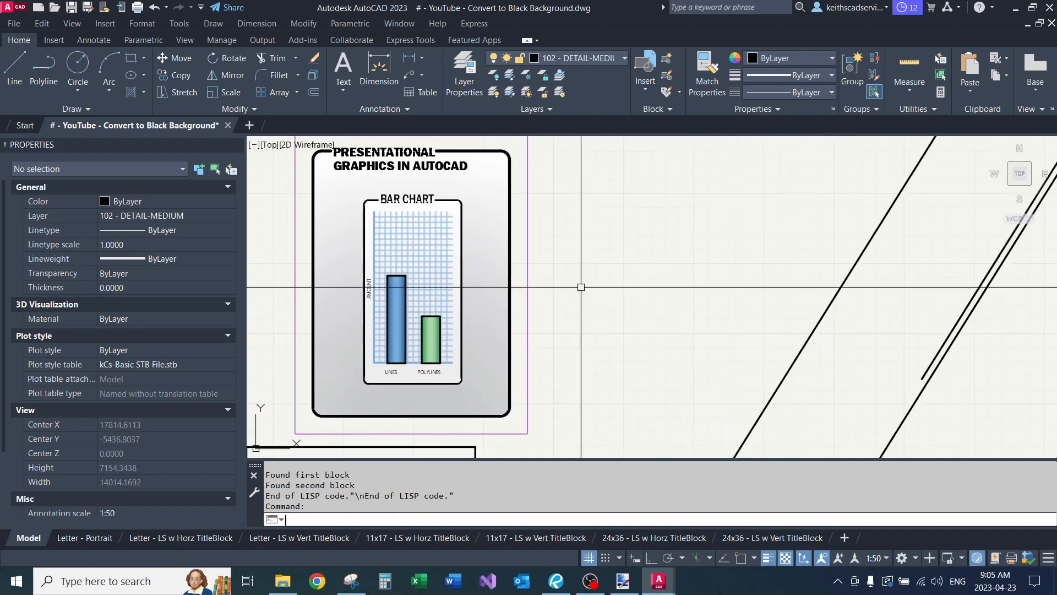
- Select the polyline cluster and copy it several more times over the neighbouring empty area
scroll(581, 287, down, 6)
click(819, 184)
click(628, 303)
middle_drag(687, 331, 641, 304)
text(c)
key(Return)
click(692, 298)
click(819, 270)
click(841, 288)
click(763, 356)
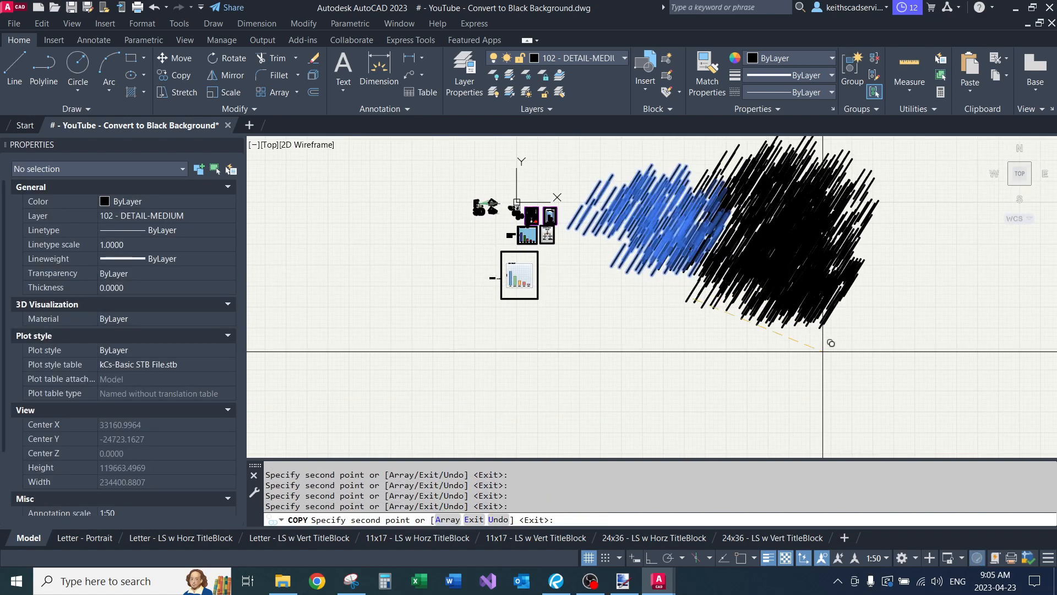
click(720, 317)
click(861, 340)
click(771, 371)
key(Return)
- Run BARCHART again to resize the Lines and Polylines bars for the enlarged set of polylines
middle_drag(716, 256, 658, 309)
scroll(802, 295, up, 5)
scroll(772, 297, down, 3)
middle_drag(444, 301, 651, 285)
scroll(529, 256, up, 6)
scroll(504, 222, up, 2)
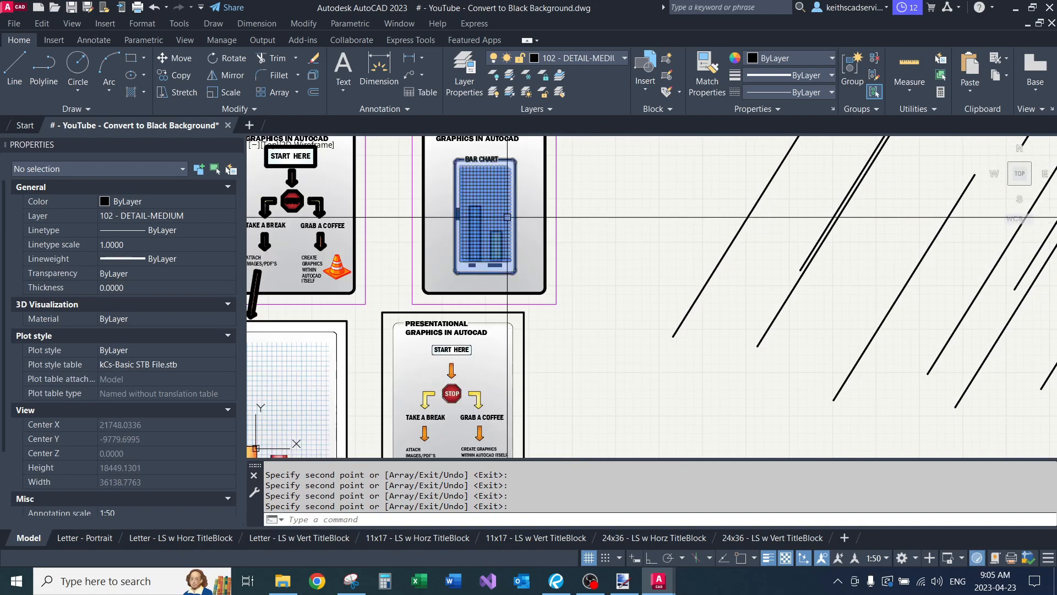
middle_drag(567, 208, 598, 252)
scroll(597, 251, up, 2)
text(barchart)
key(Return)
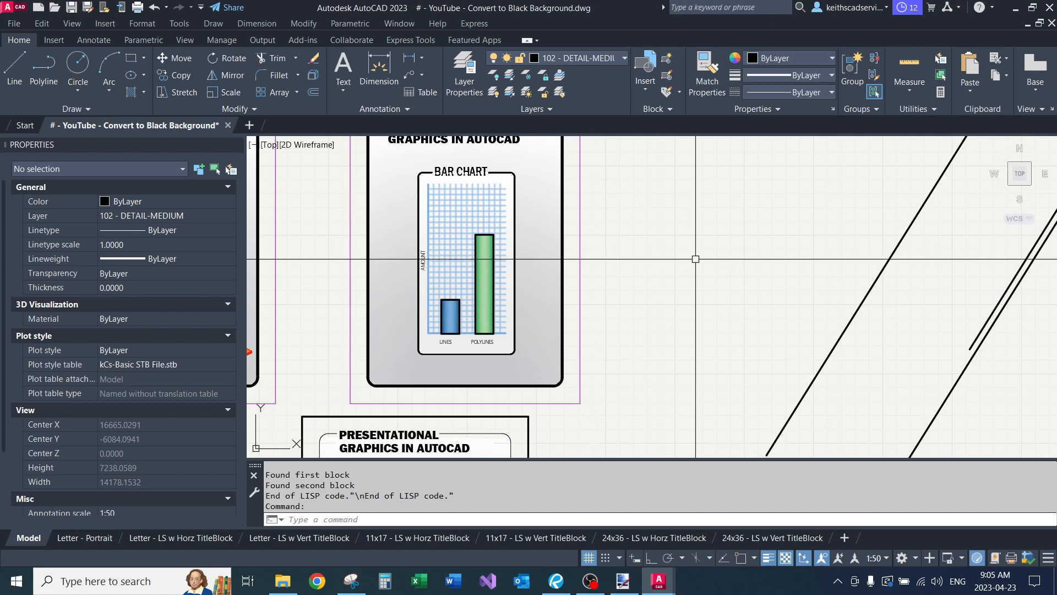
- Erase all the slanted polylines beside the chart sheets
scroll(695, 258, down, 12)
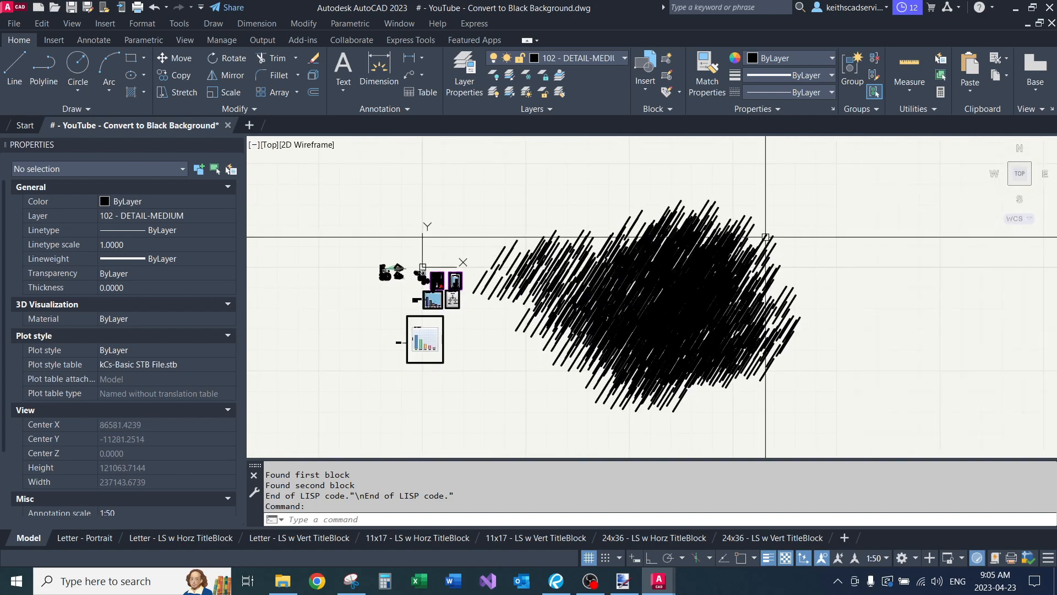
click(837, 140)
click(476, 408)
key(Delete)
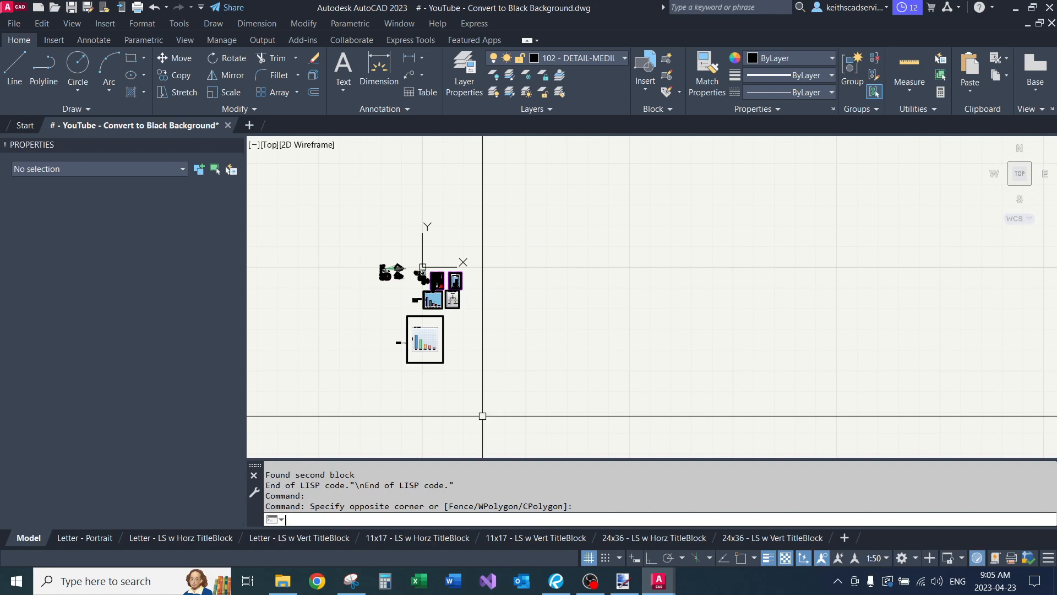
- Run BARCHART once more to update the bars for the cleaned-up drawing
scroll(462, 275, up, 12)
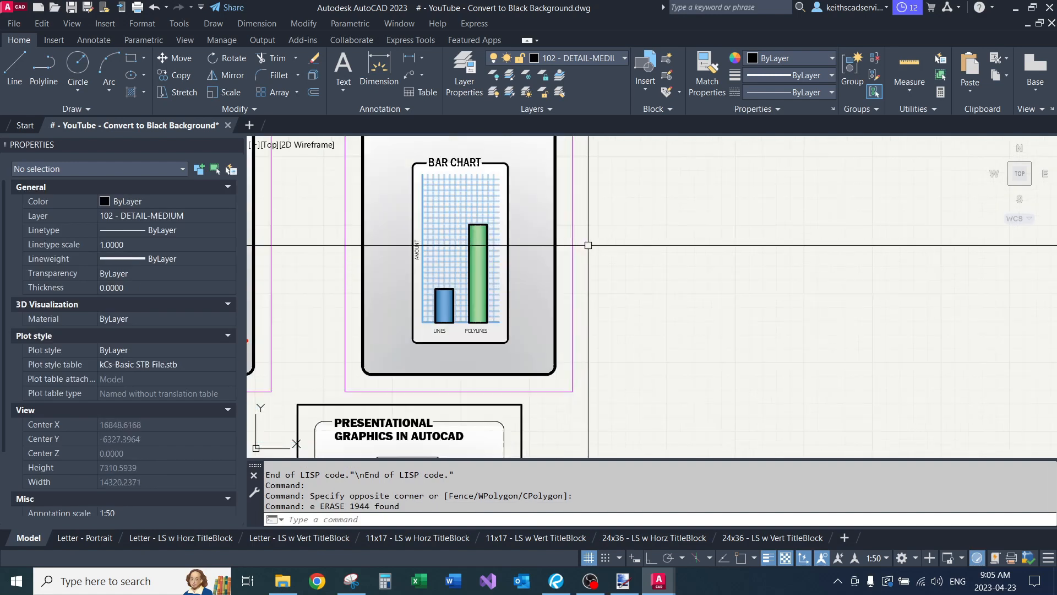
middle_drag(588, 245, 641, 280)
text(barchart)
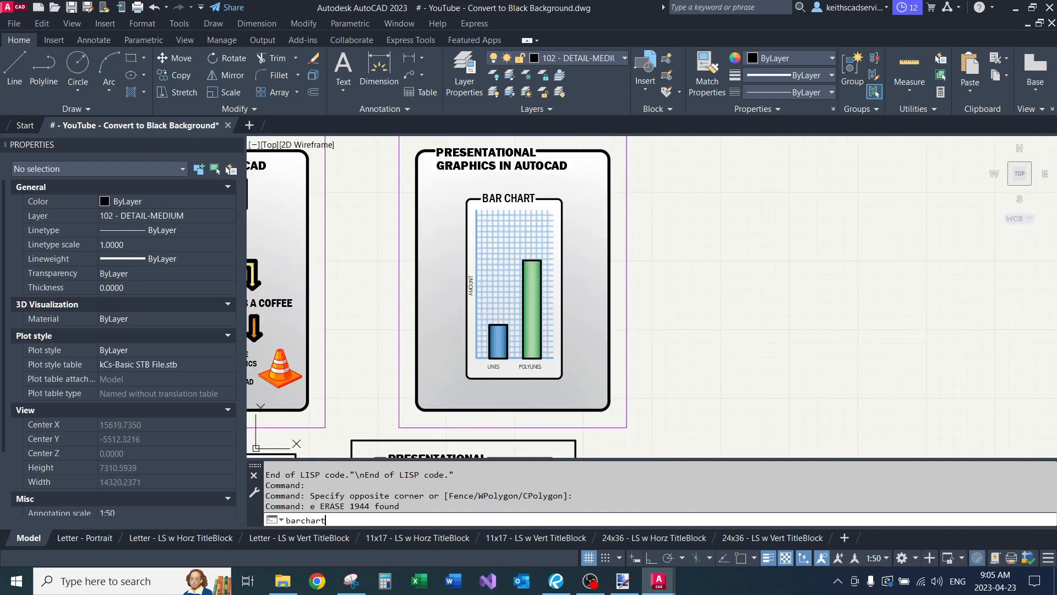
key(Return)
- Reopen the Visual LISP editor with VLIDE and review how the BARCHART code counts objects and sets the bar block lengths
text(vlie)
key(Return)
text(vlide)
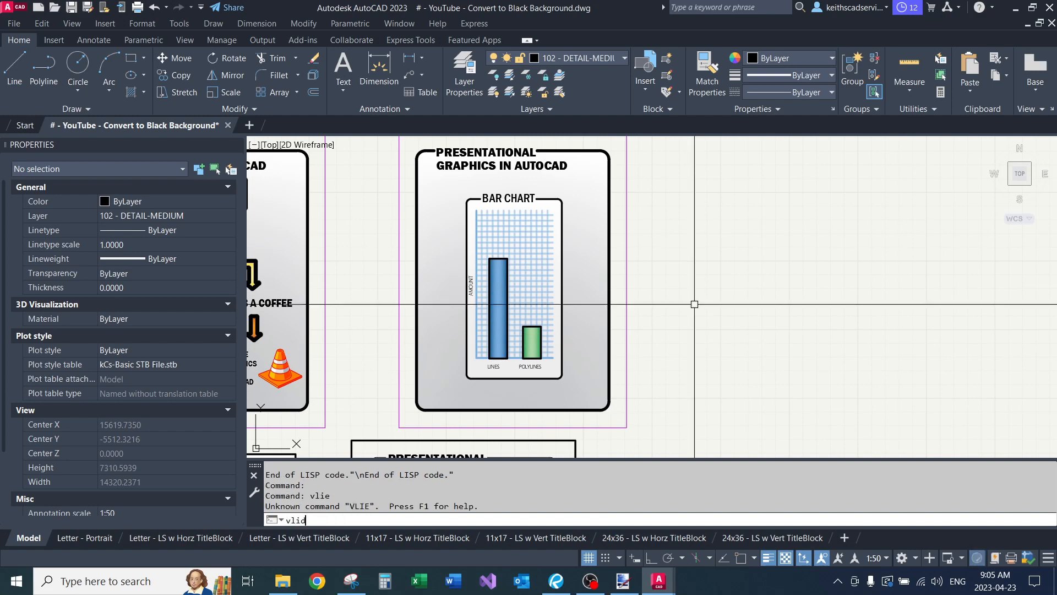
key(Return)
scroll(429, 211, up, 7)
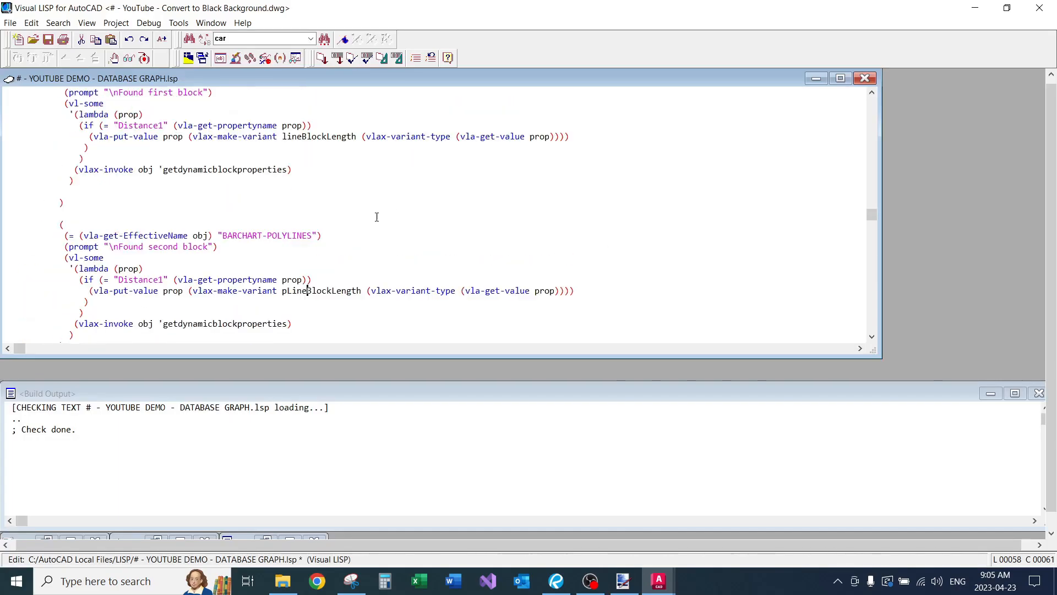
scroll(376, 217, up, 10)
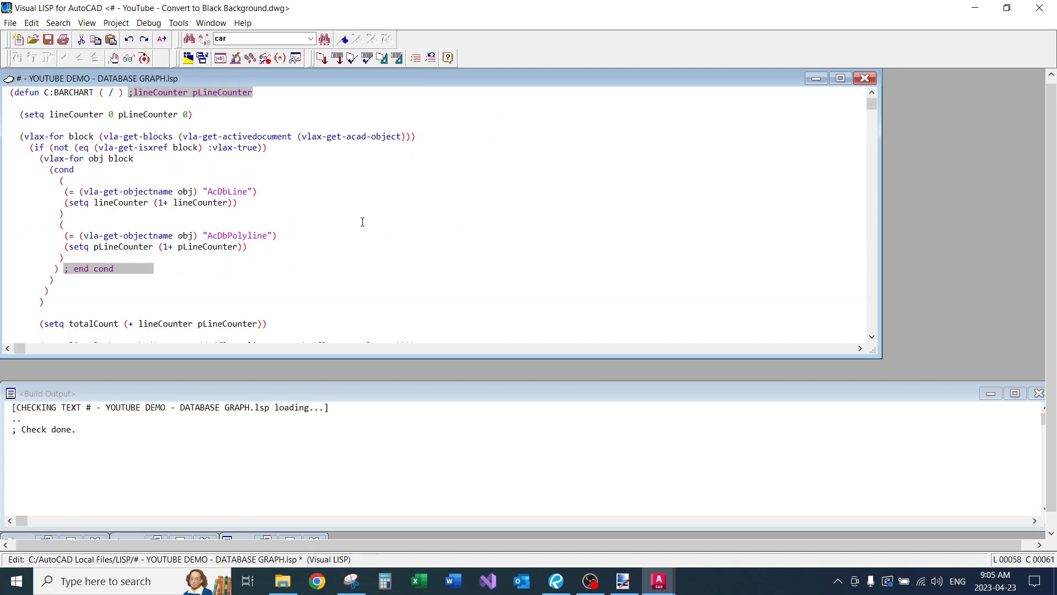
scroll(330, 143, down, 11)
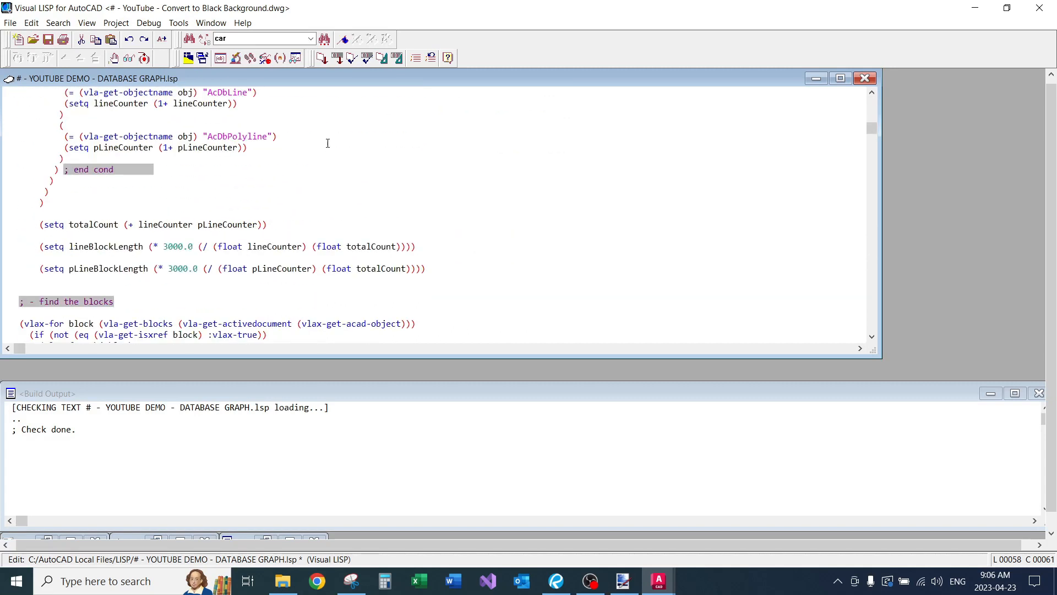
scroll(333, 142, down, 2)
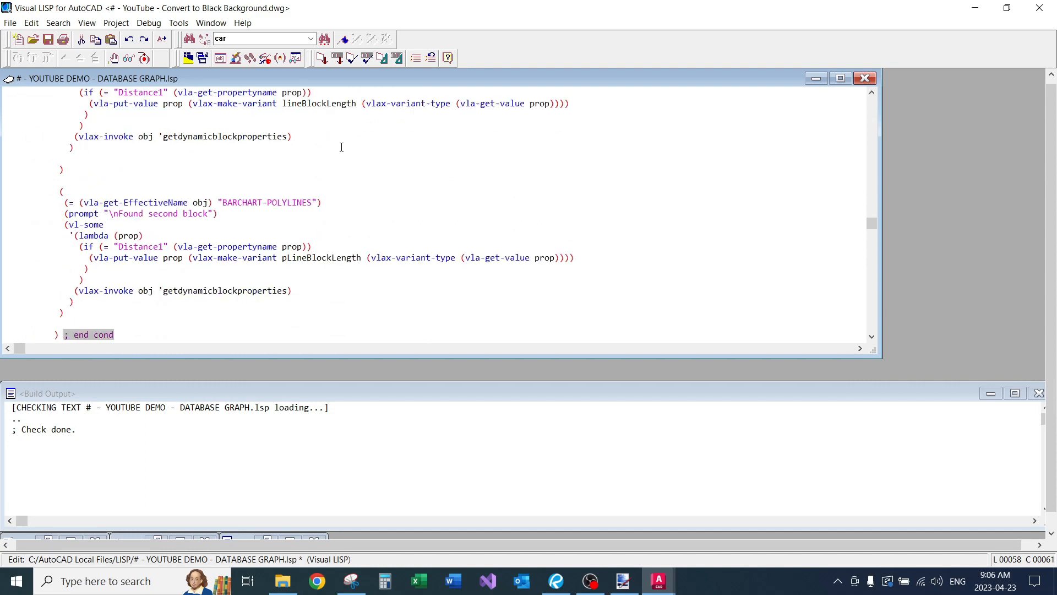
scroll(499, 204, down, 2)
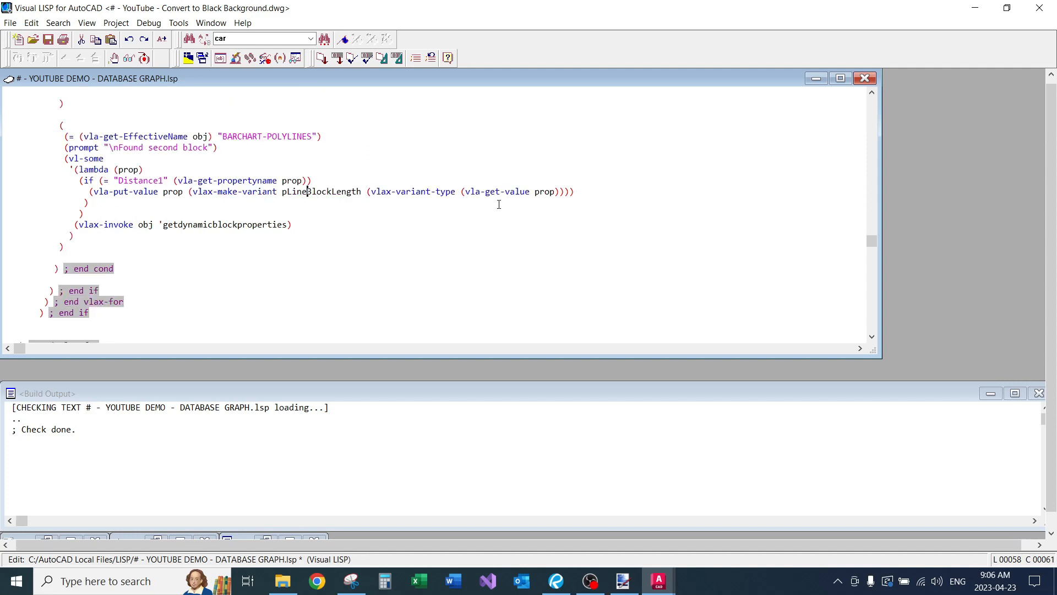
scroll(499, 204, down, 2)
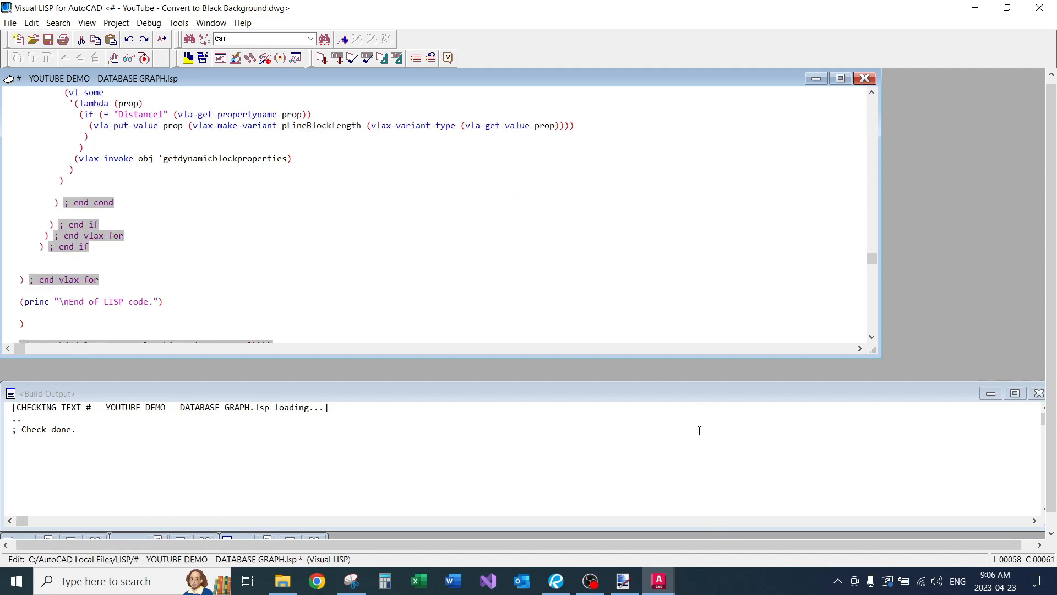
- Switch back to AutoCAD and compare the five-bar chart sheet with the Lines and Polylines bar chart
mouse_move(658, 581)
click(762, 495)
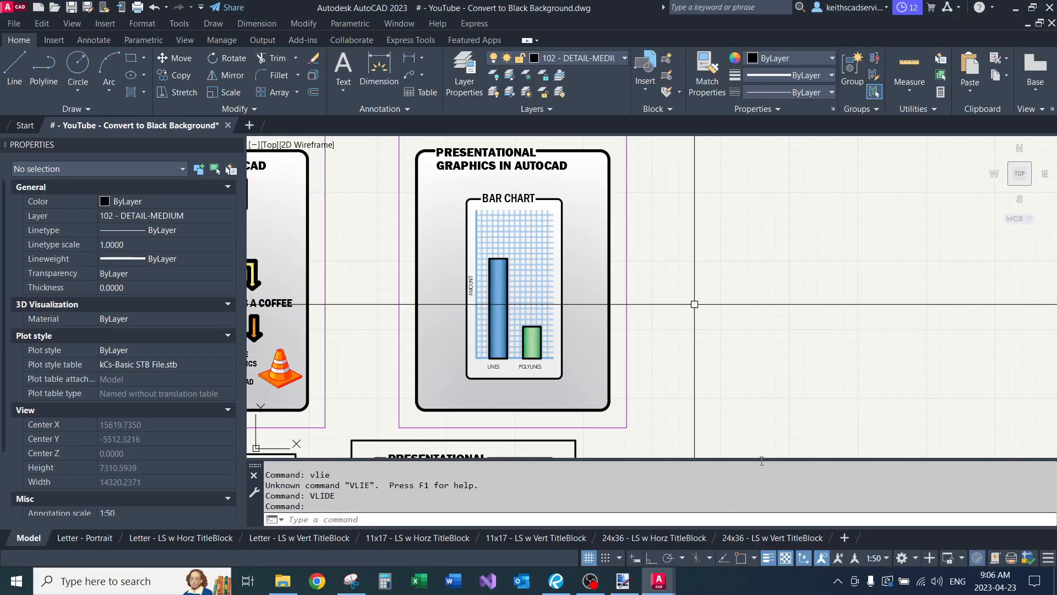
scroll(614, 275, down, 3)
mouse_move(437, 447)
middle_down()
mouse_move(524, 322)
mouse_move(516, 405)
middle_up()
scroll(525, 323, up, 3)
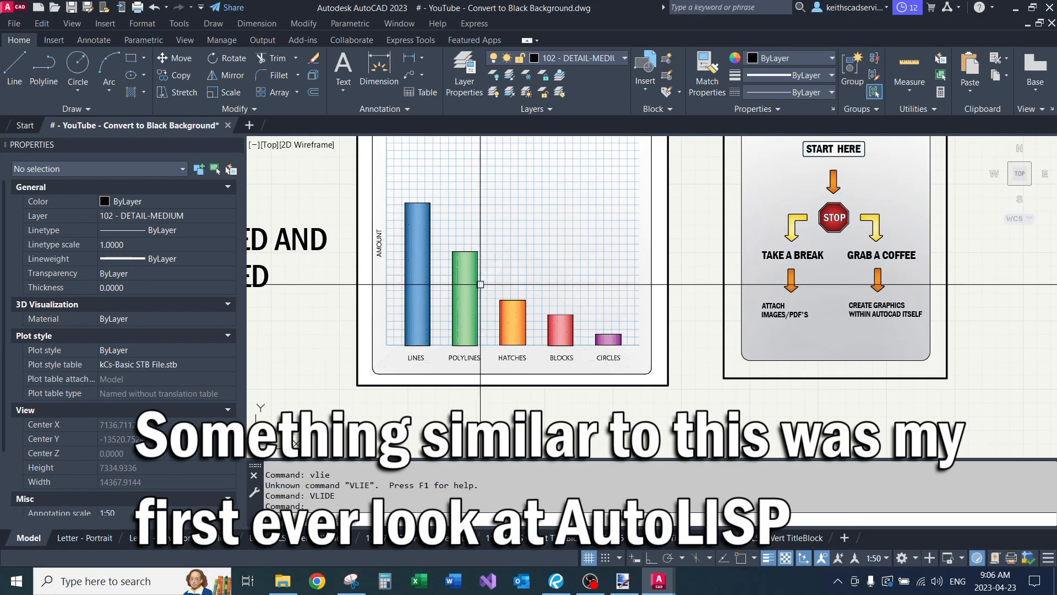
middle_drag(525, 215, 501, 294)
mouse_move(710, 138)
middle_down()
mouse_move(569, 286)
mouse_move(518, 380)
middle_up()
middle_drag(544, 302, 488, 364)
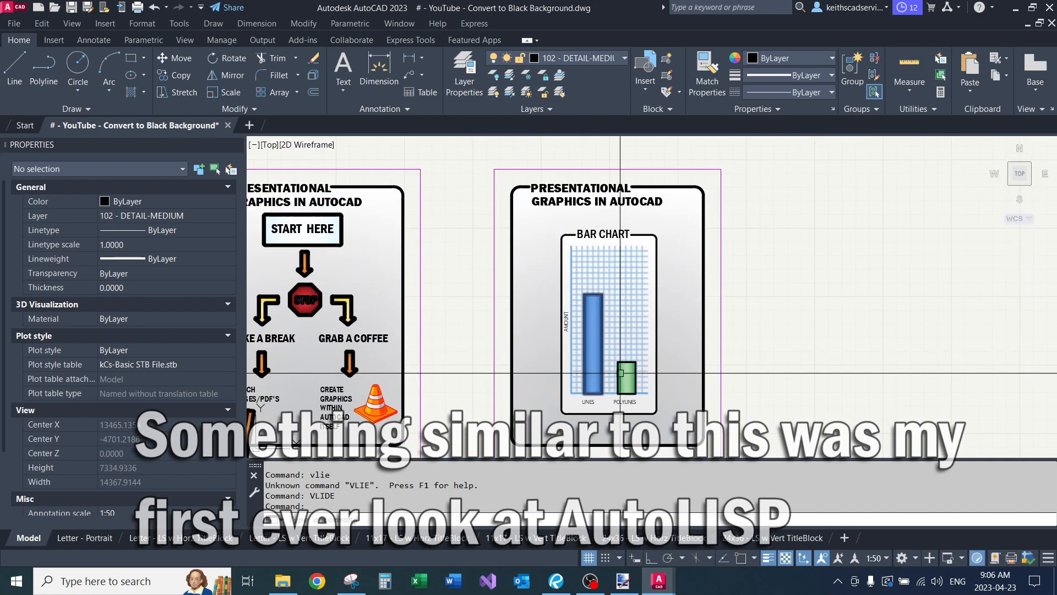
scroll(685, 397, up, 2)
middle_drag(807, 389, 724, 309)
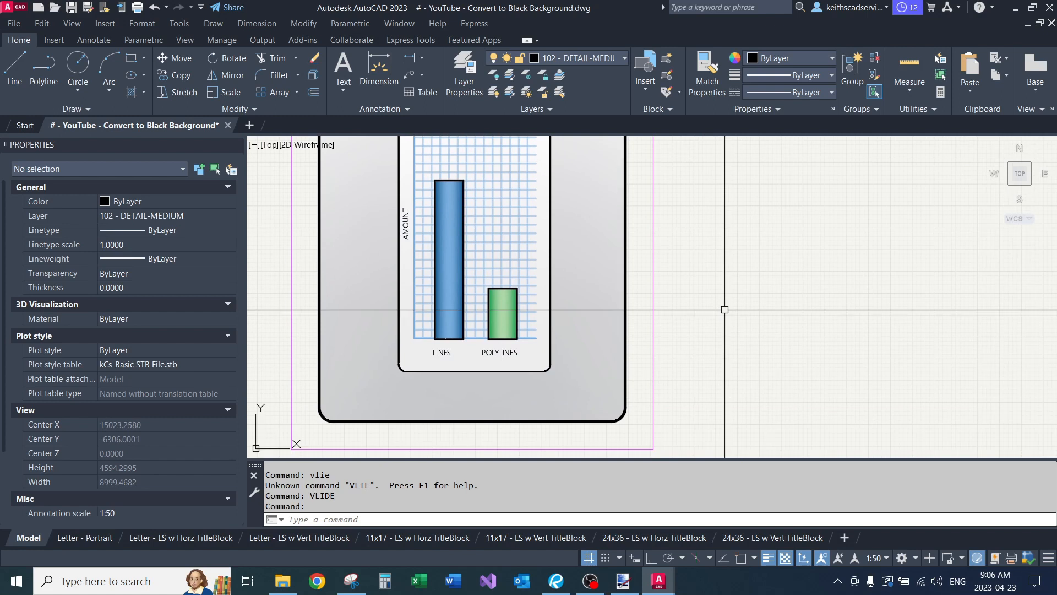
- Run BARCHART again on the drawing with the Lines and Polylines bar chart
scroll(721, 309, down, 4)
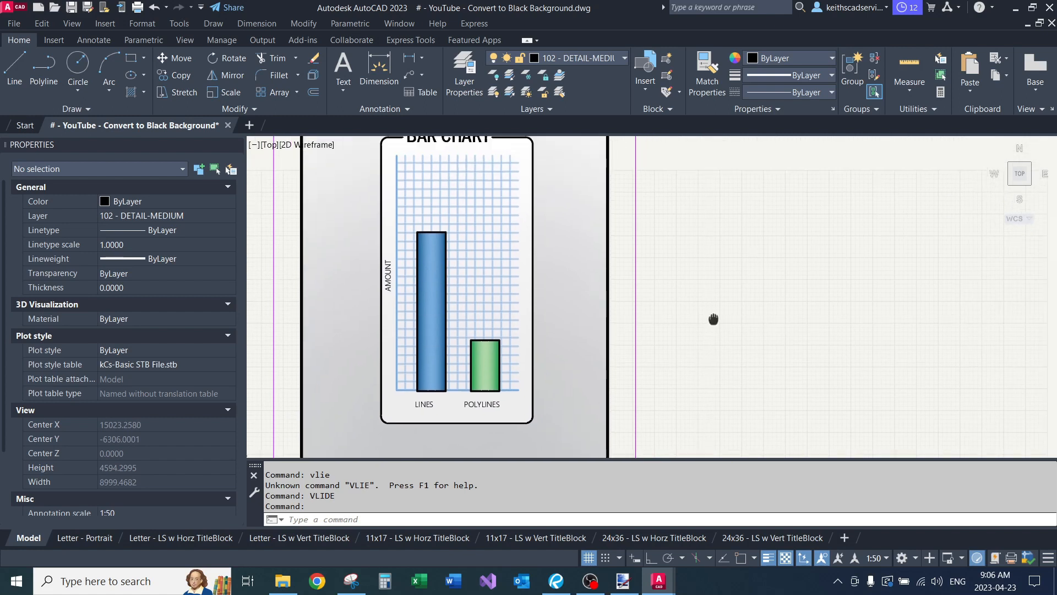
scroll(725, 299, up, 2)
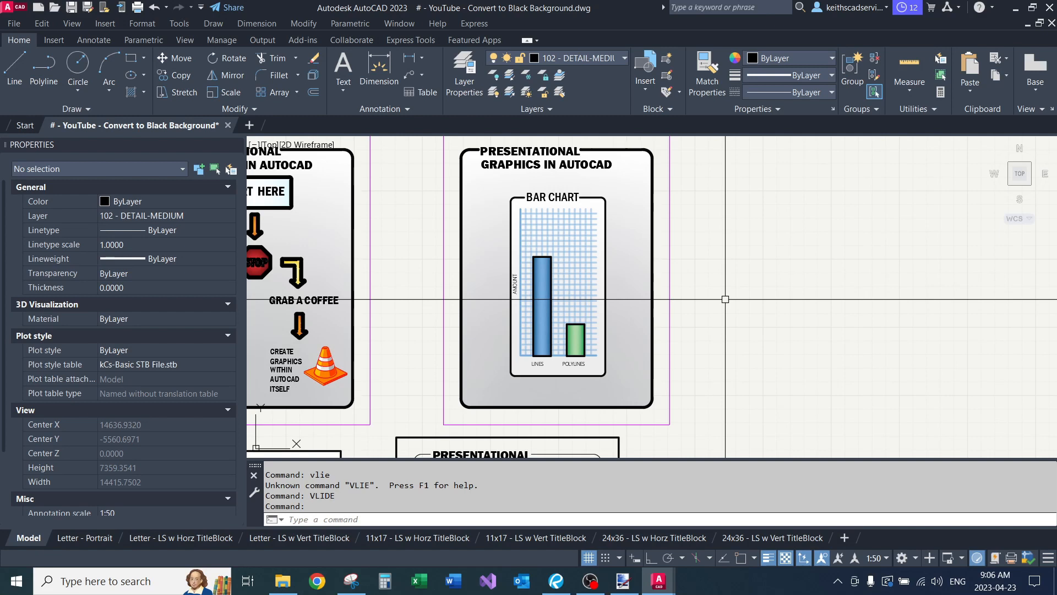
text(barcha)
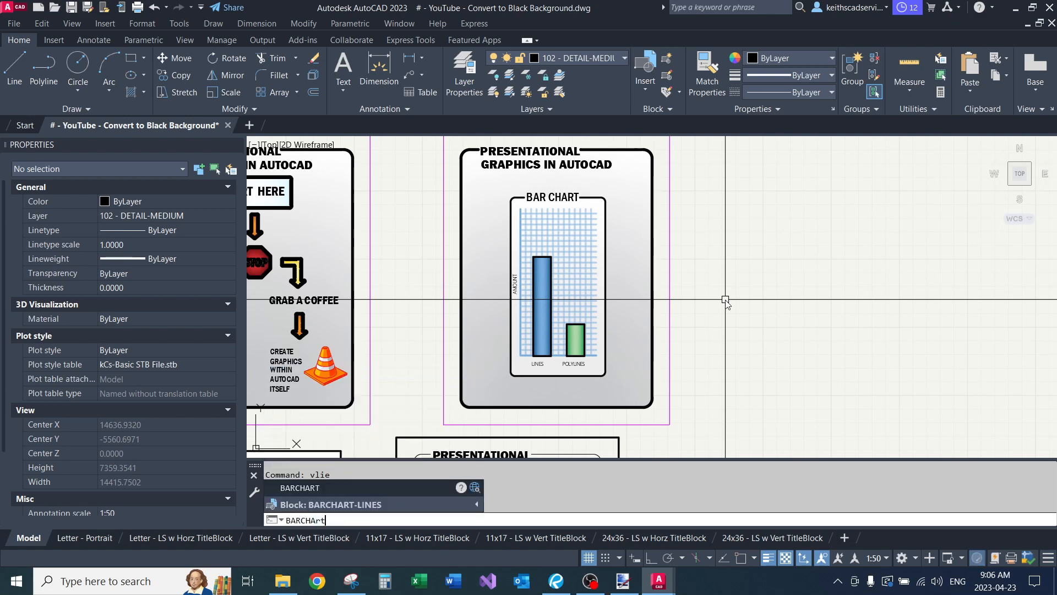
key(Return)
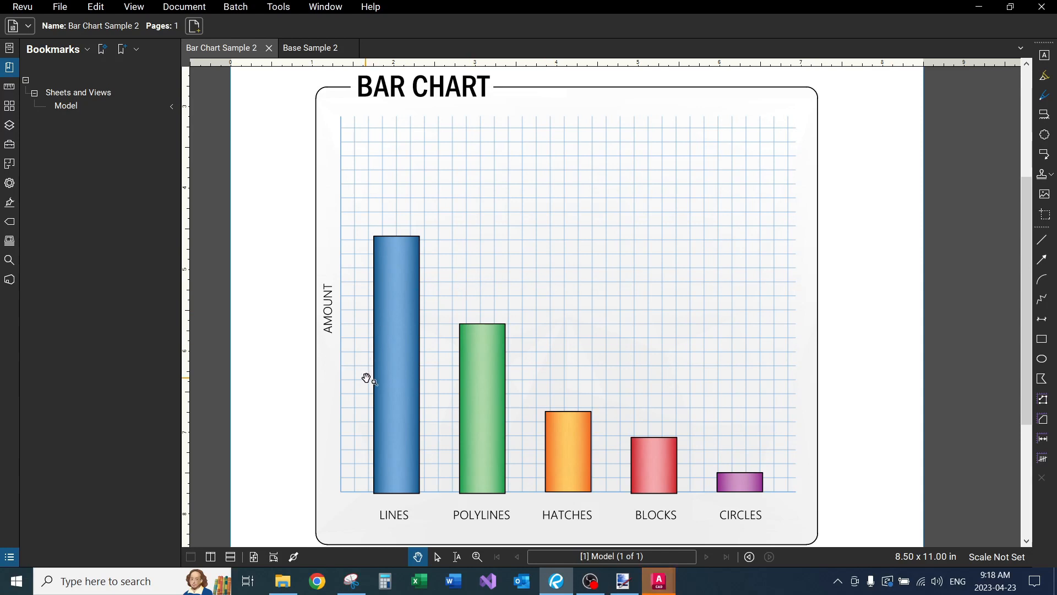
- Examine the Hatches, Blocks and Circles bars in the Bar Chart Sample 2 PDF
scroll(370, 385, up, 3)
drag(656, 363, 462, 354)
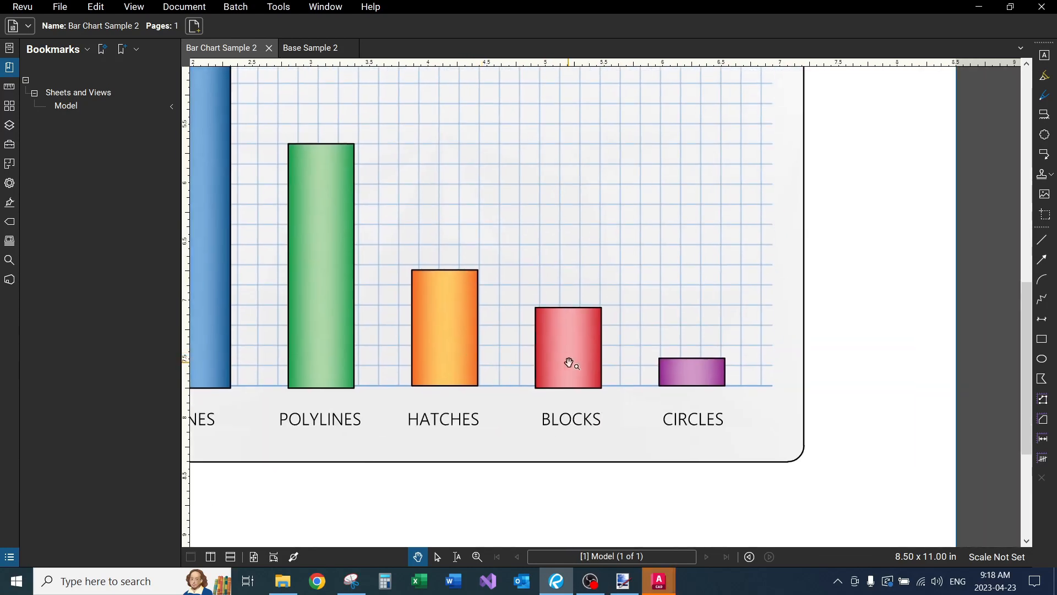
scroll(737, 313, down, 3)
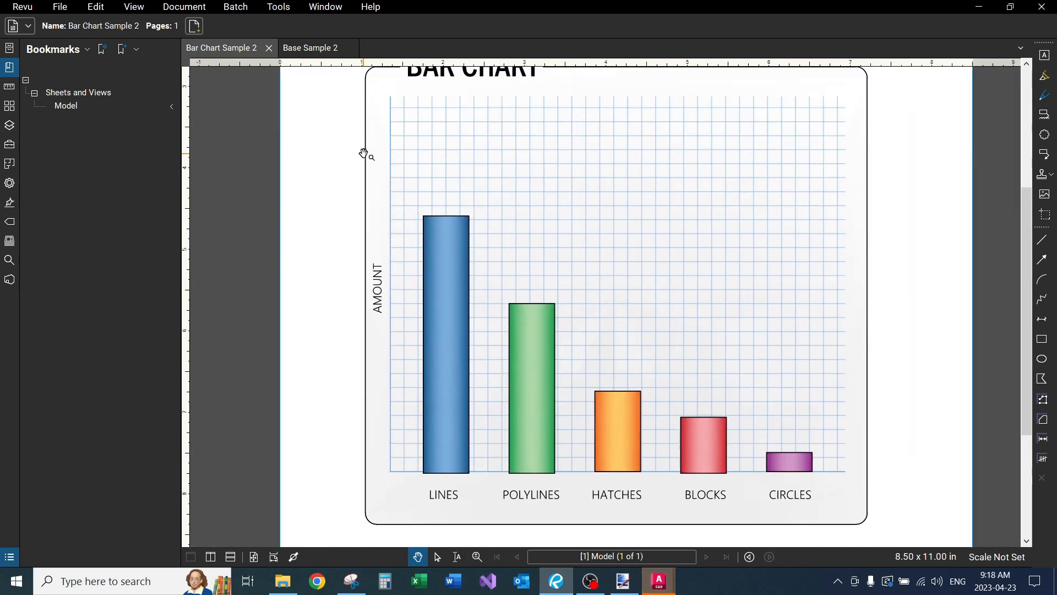
- Open the Base Sample 2 PDF and examine the START HERE box and the flowchart elements below it
click(311, 49)
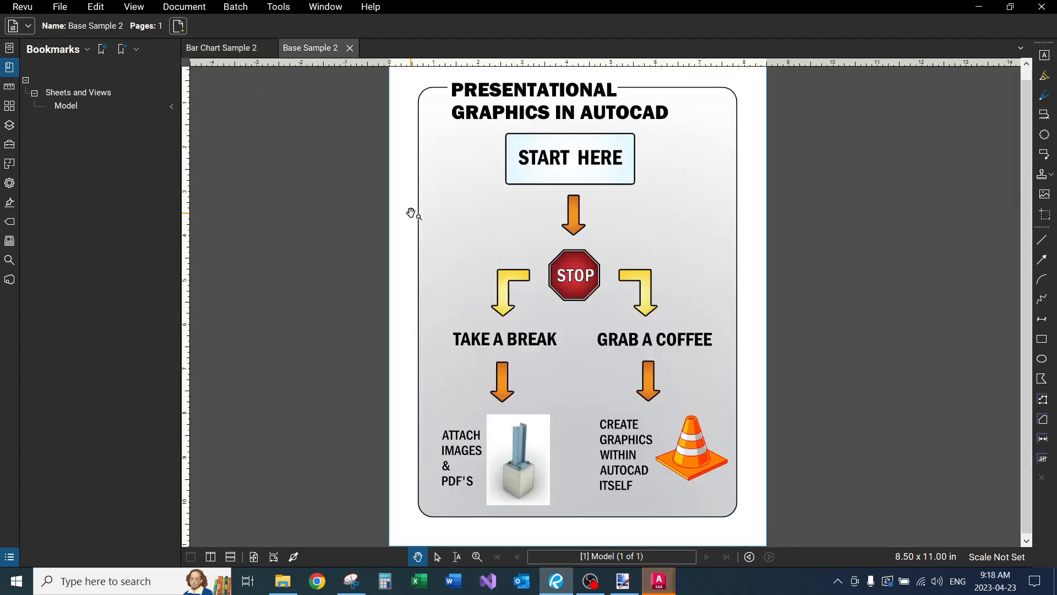
scroll(465, 212, up, 2)
scroll(460, 226, up, 3)
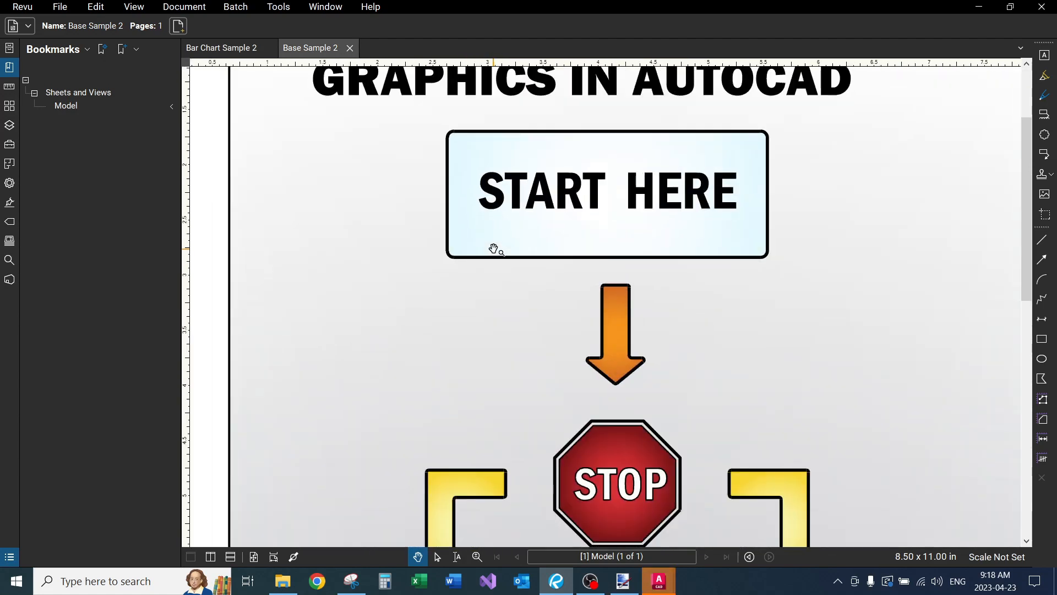
scroll(496, 256, up, 2)
drag(559, 345, 434, 239)
scroll(607, 305, down, 3)
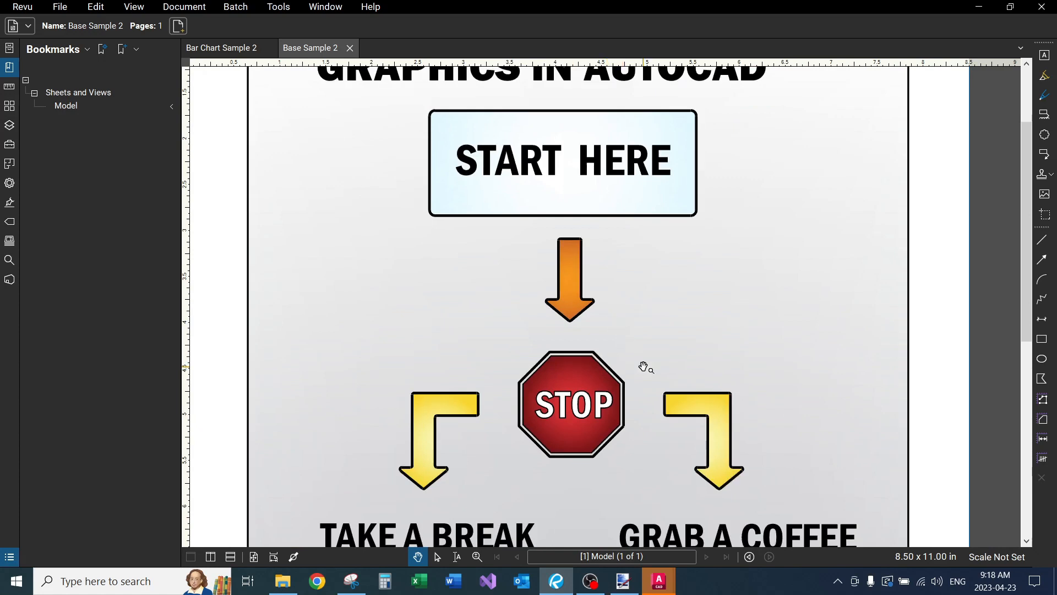
- Inspect the outline corners of the STOP sign and the yellow arrow above GRAB A COFFEE at close range
scroll(613, 444, up, 8)
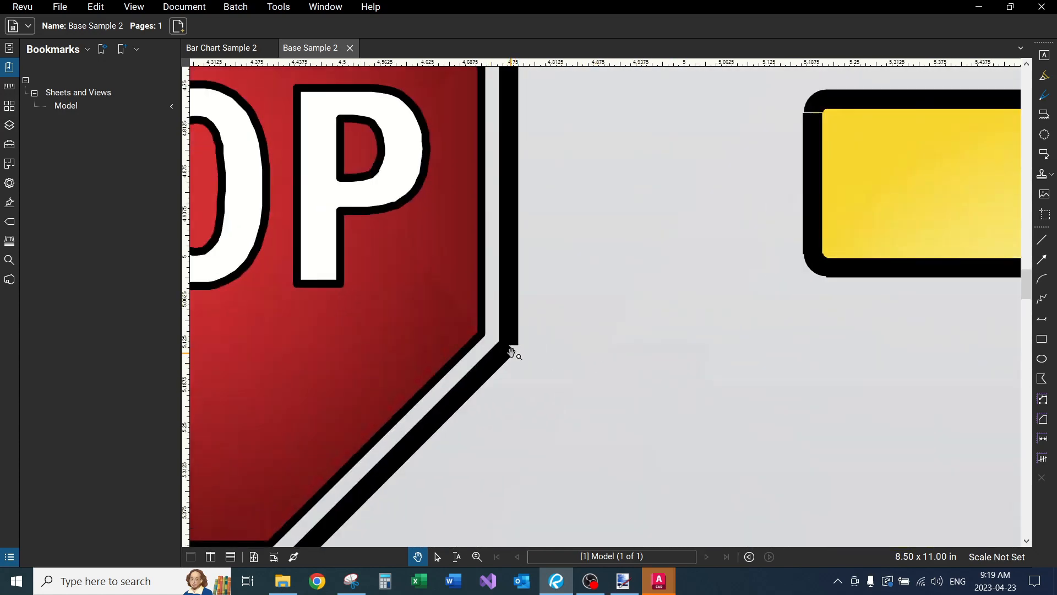
scroll(512, 352, down, 3)
scroll(514, 349, up, 6)
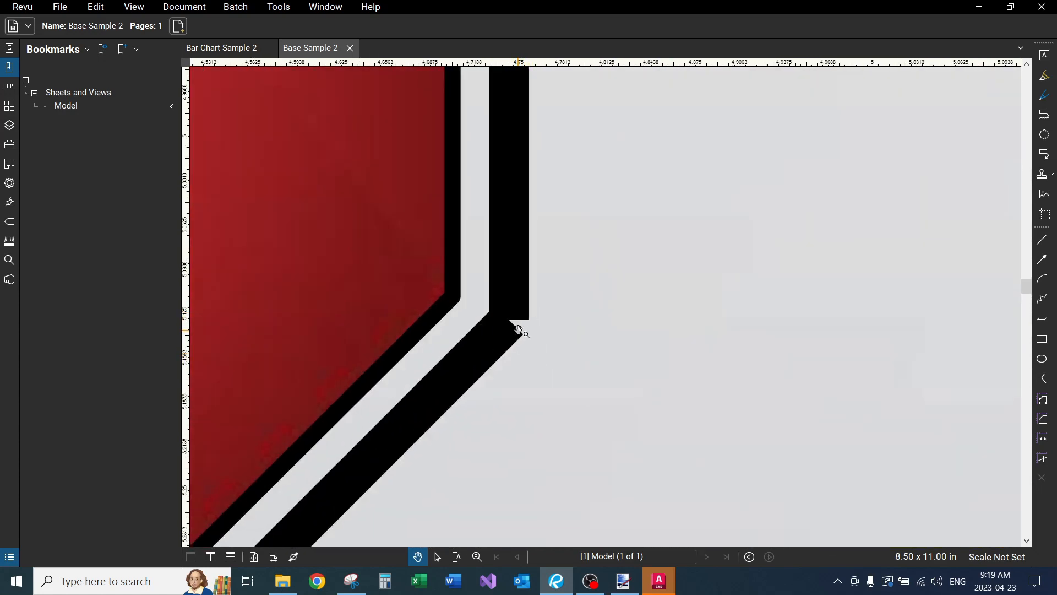
scroll(521, 337, down, 4)
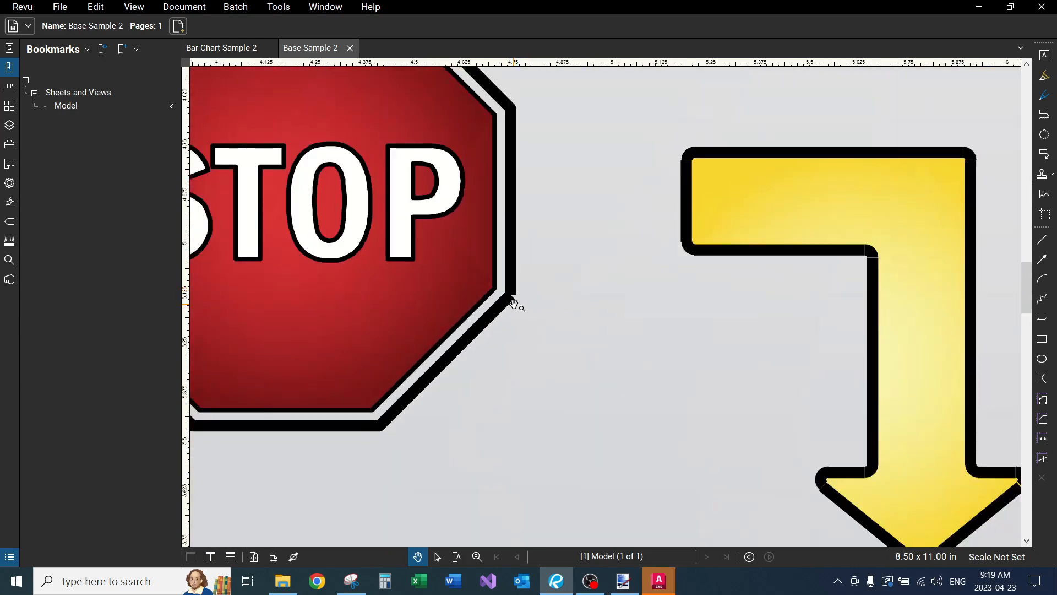
scroll(704, 241, up, 5)
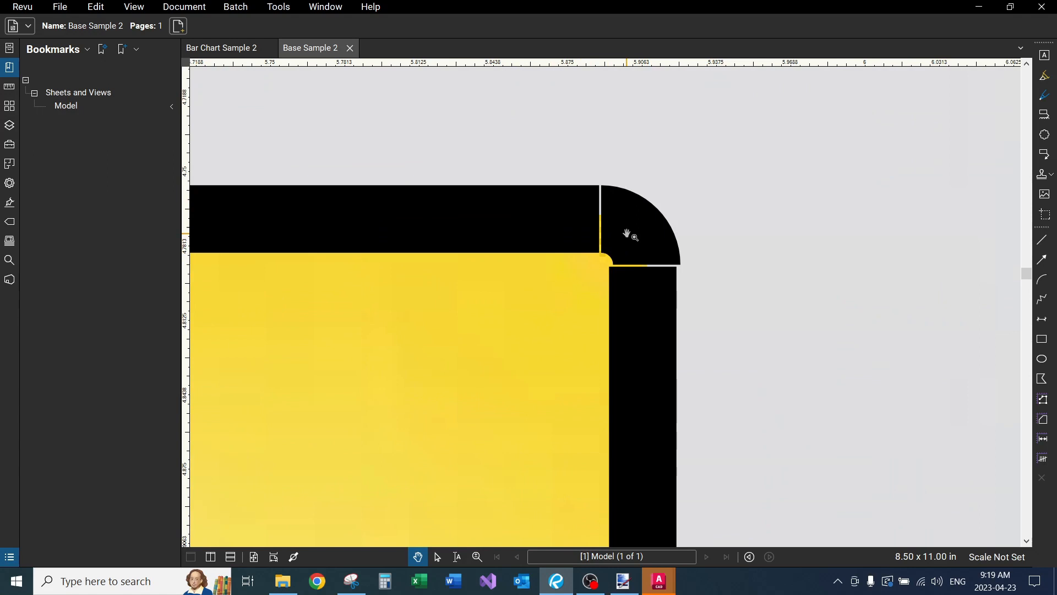
scroll(630, 230, down, 5)
scroll(610, 213, down, 3)
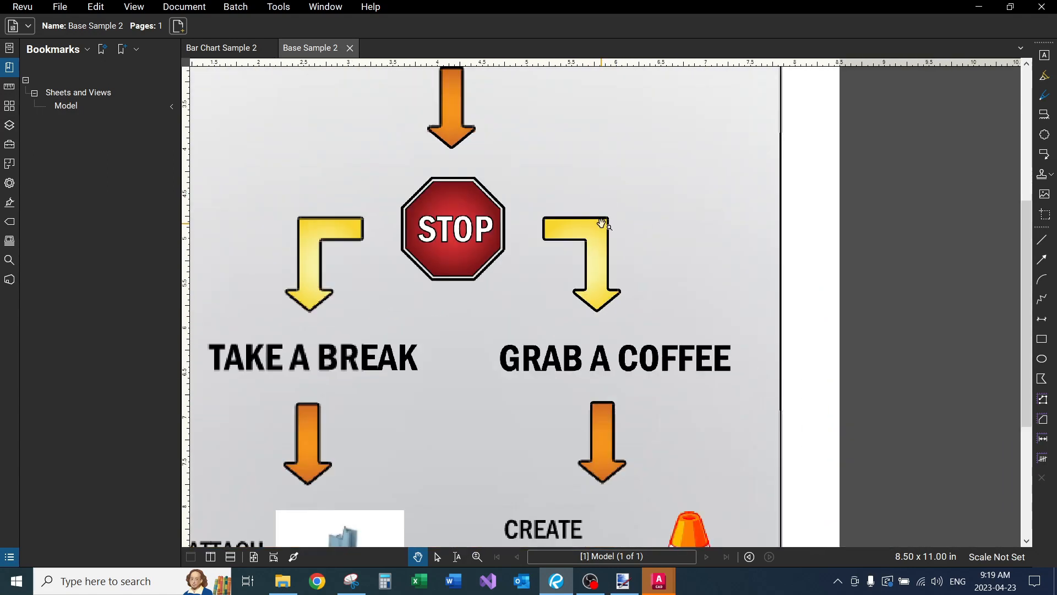
- Inspect the image quality of the steel column base picture beside the ATTACH IMAGES & PDF'S text
scroll(574, 353, up, 5)
scroll(573, 353, up, 3)
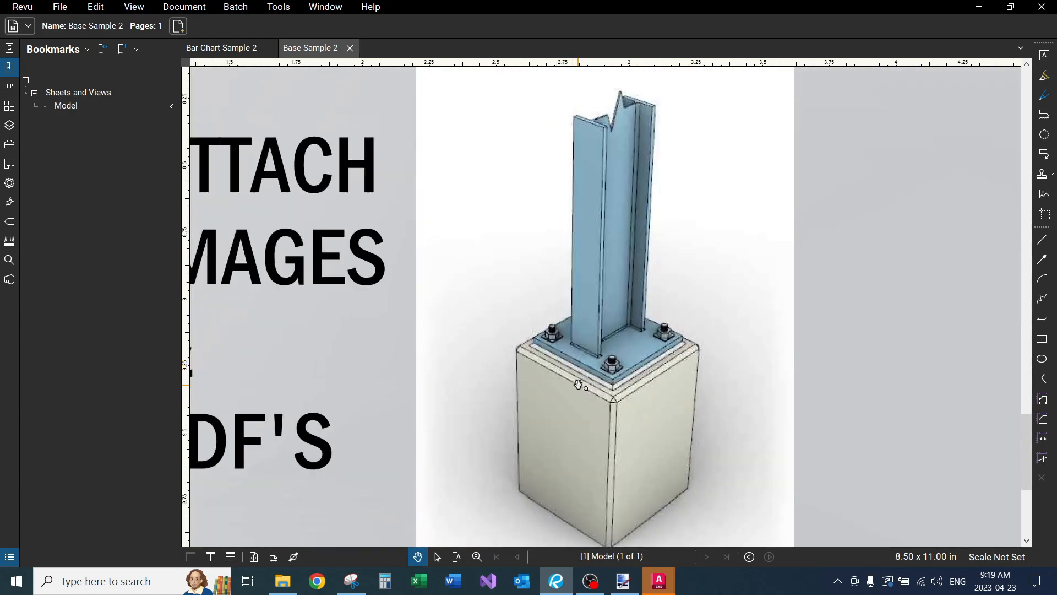
scroll(685, 366, up, 4)
scroll(686, 341, down, 2)
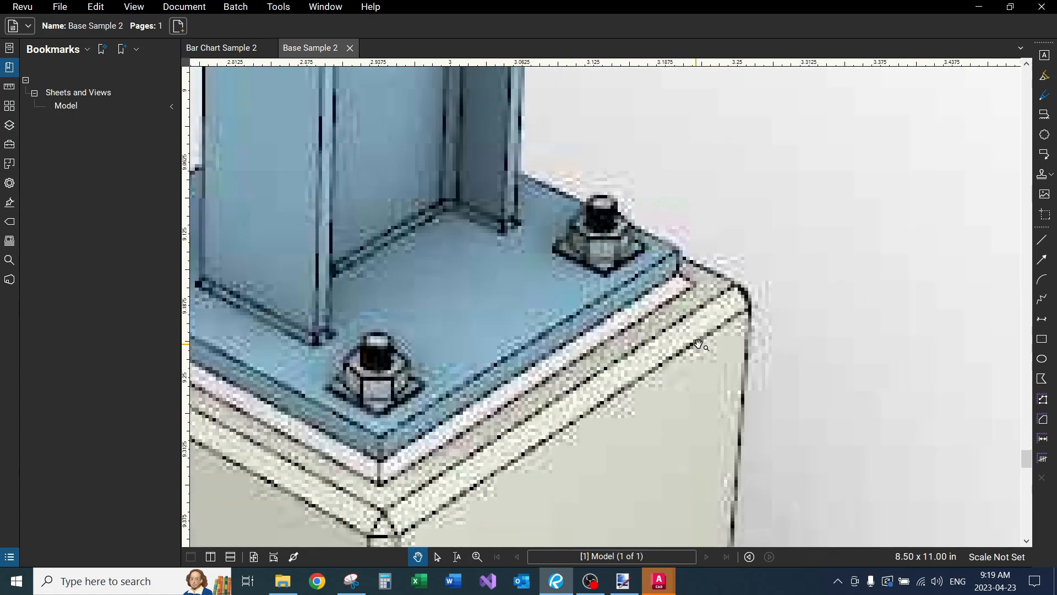
scroll(677, 316, up, 2)
scroll(669, 312, down, 3)
scroll(668, 313, down, 4)
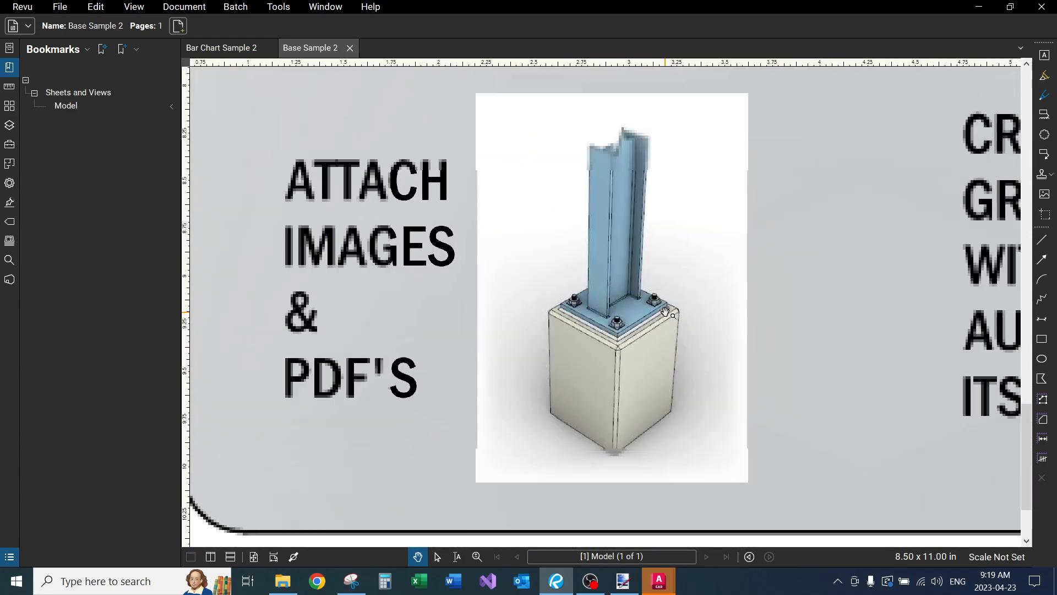